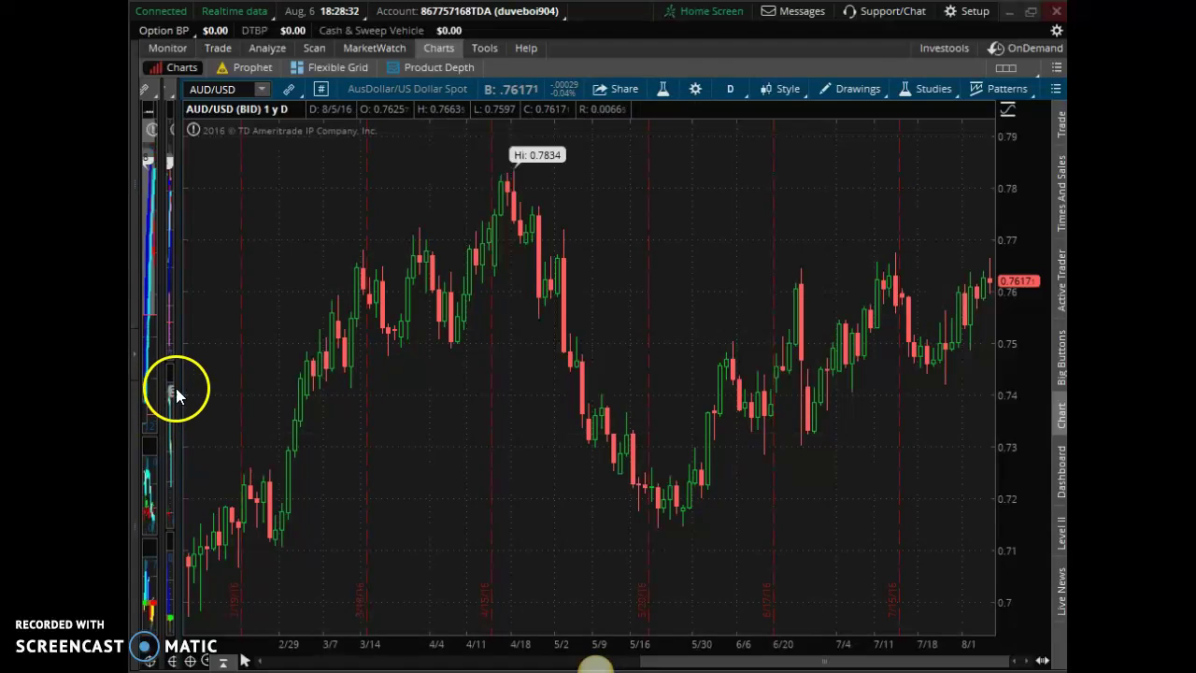
Narrow the AUD/USD chart to widen the neighbouring chart, and set the AUD/USD time frame to 10 D : 30m
left_click_drag(186, 384, 231, 394)
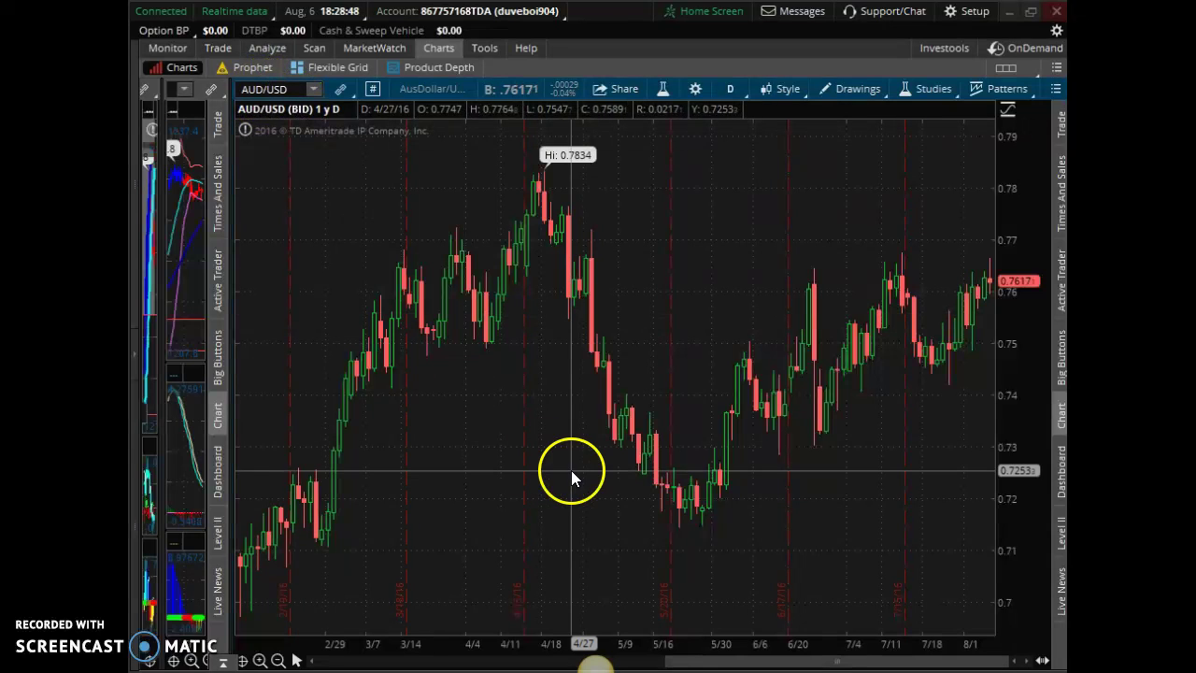
left_click(729, 88)
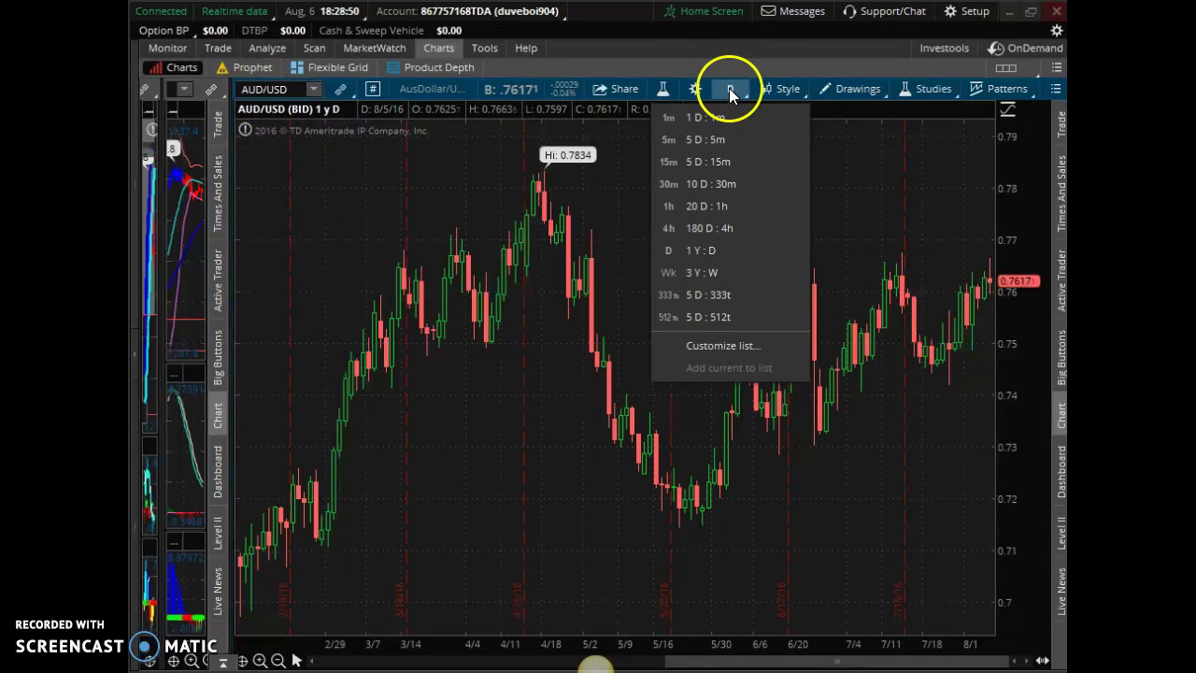
left_click(692, 187)
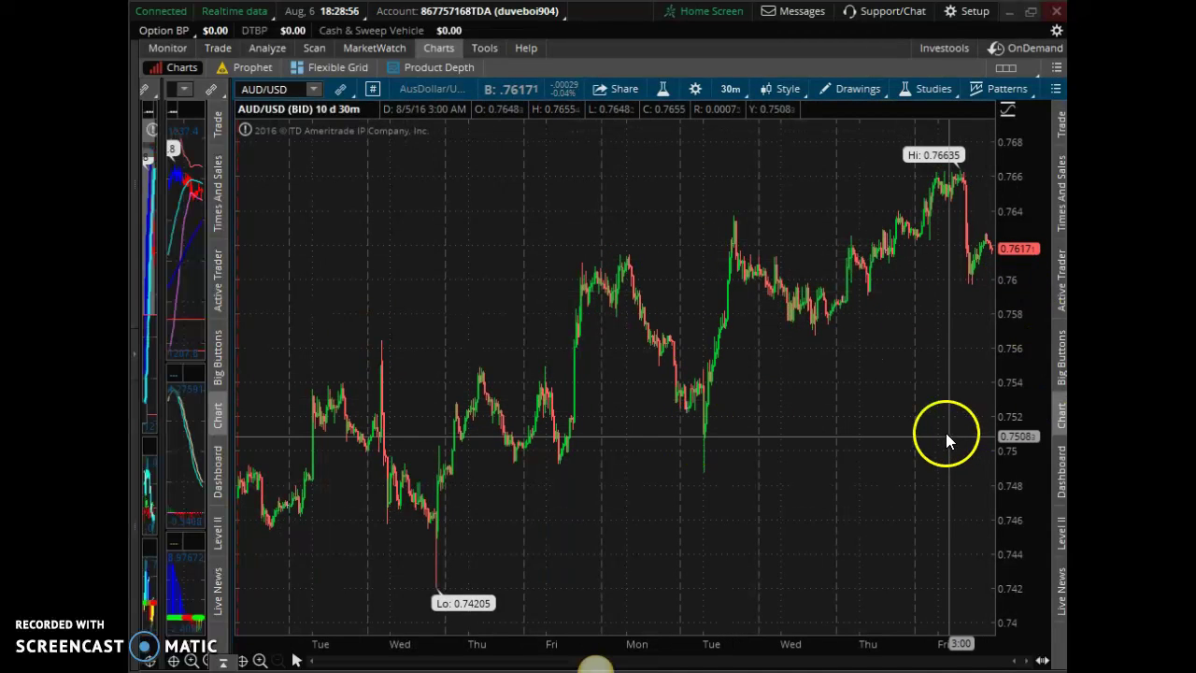
Add the SimpleMovingAvg study from the moving averages category to the AUD/USD chart
left_click(925, 93)
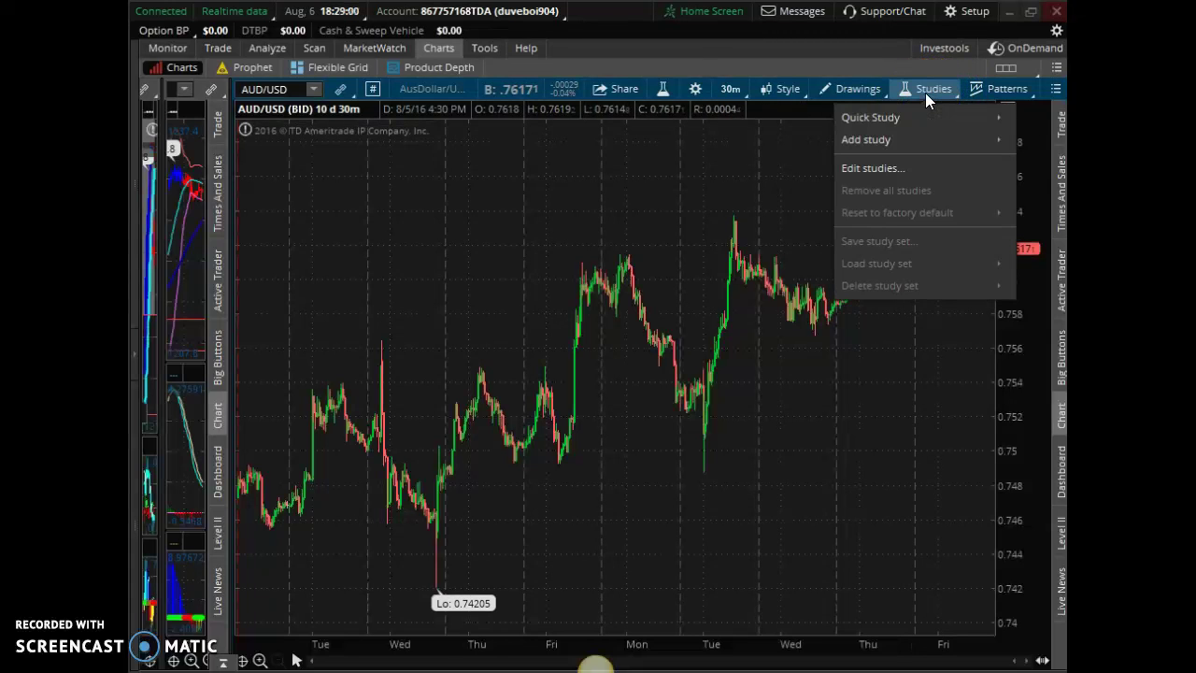
mouse_move(875, 116)
mouse_move(711, 204)
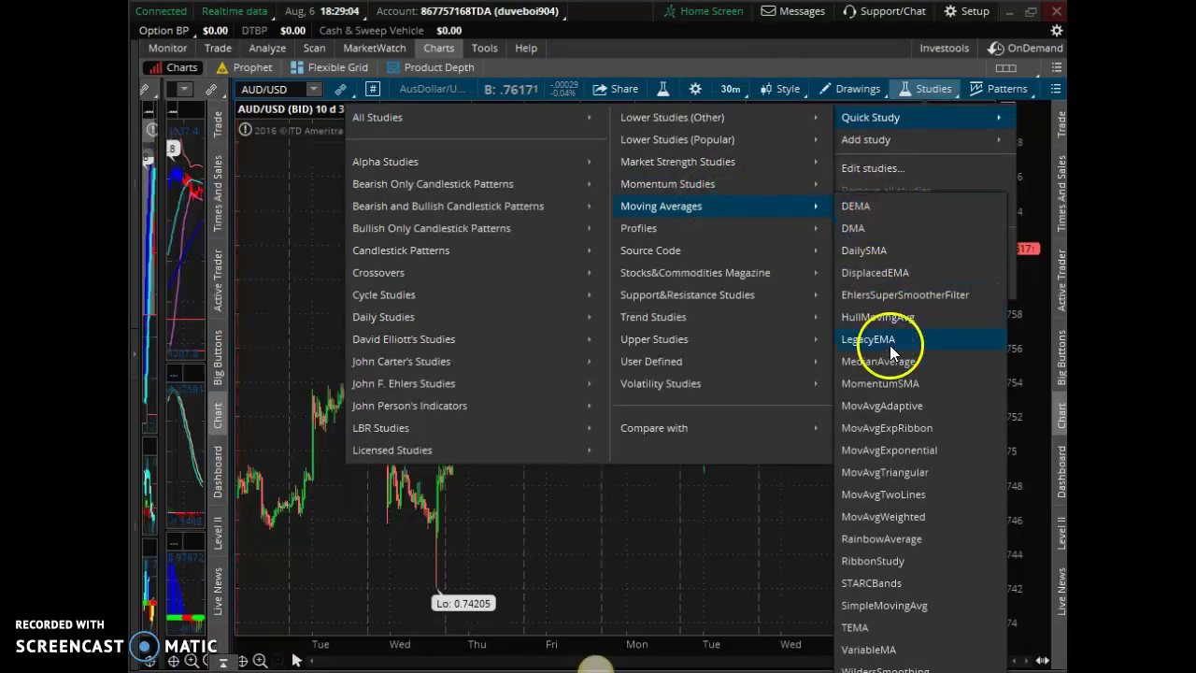
left_click(893, 606)
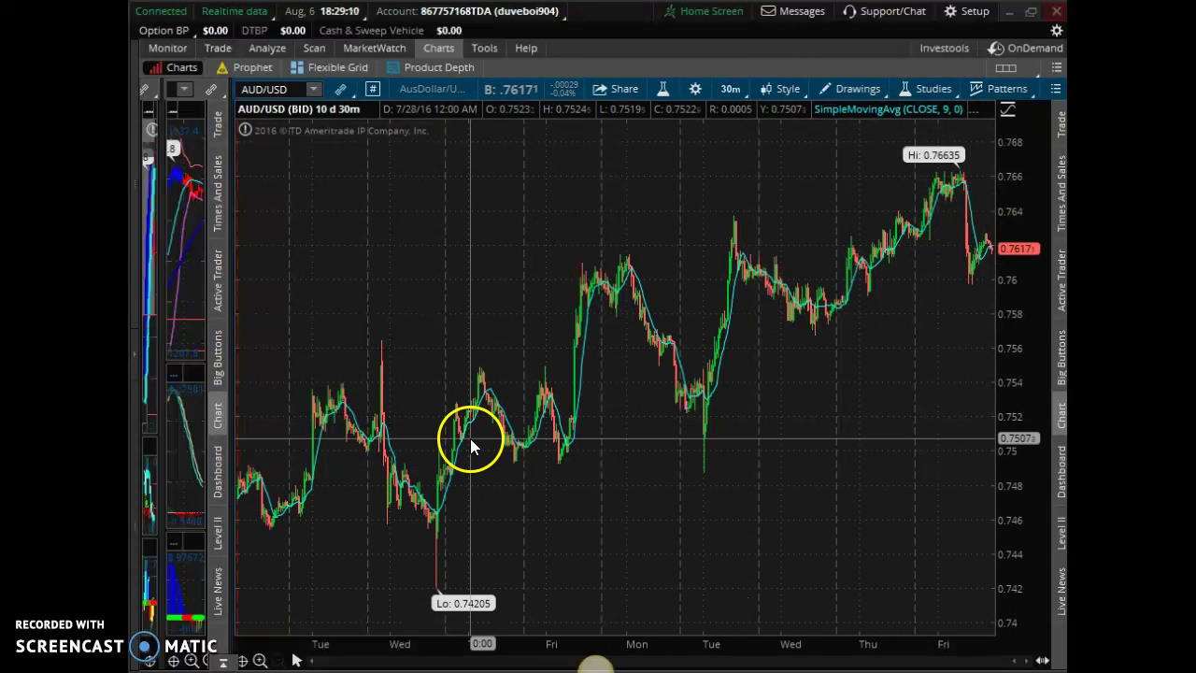
Examine the SimpleMovingAvg study's price, length and displace inputs in its customization settings without changing them
left_click(915, 87)
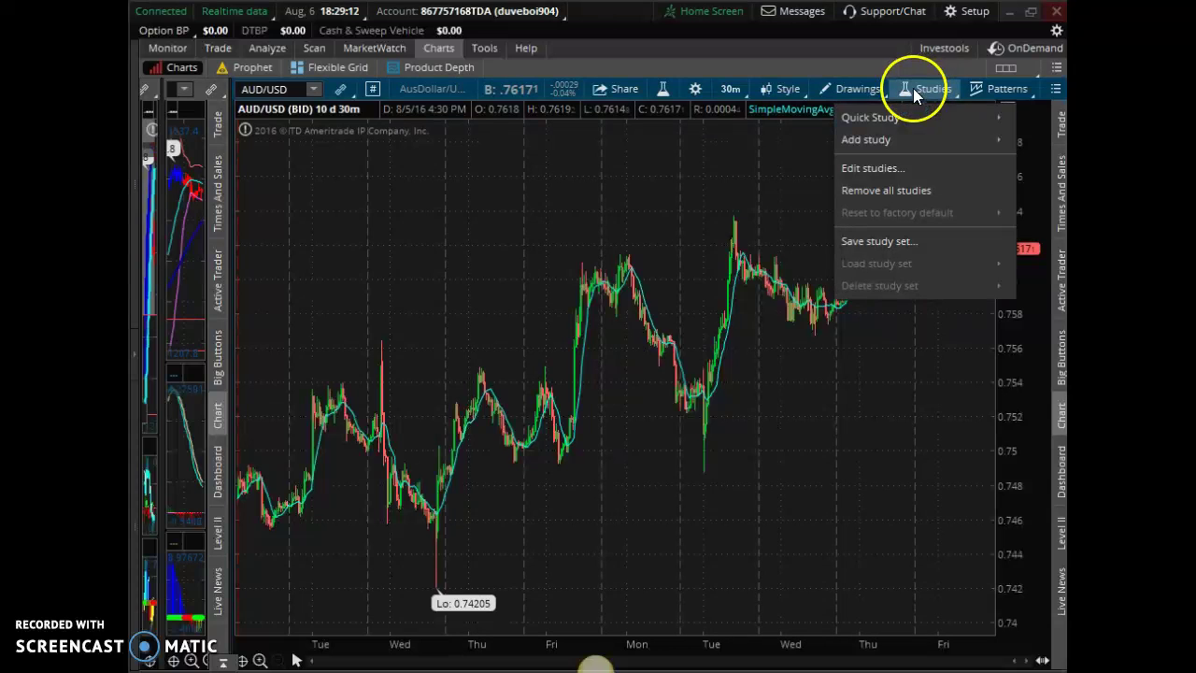
left_click(888, 168)
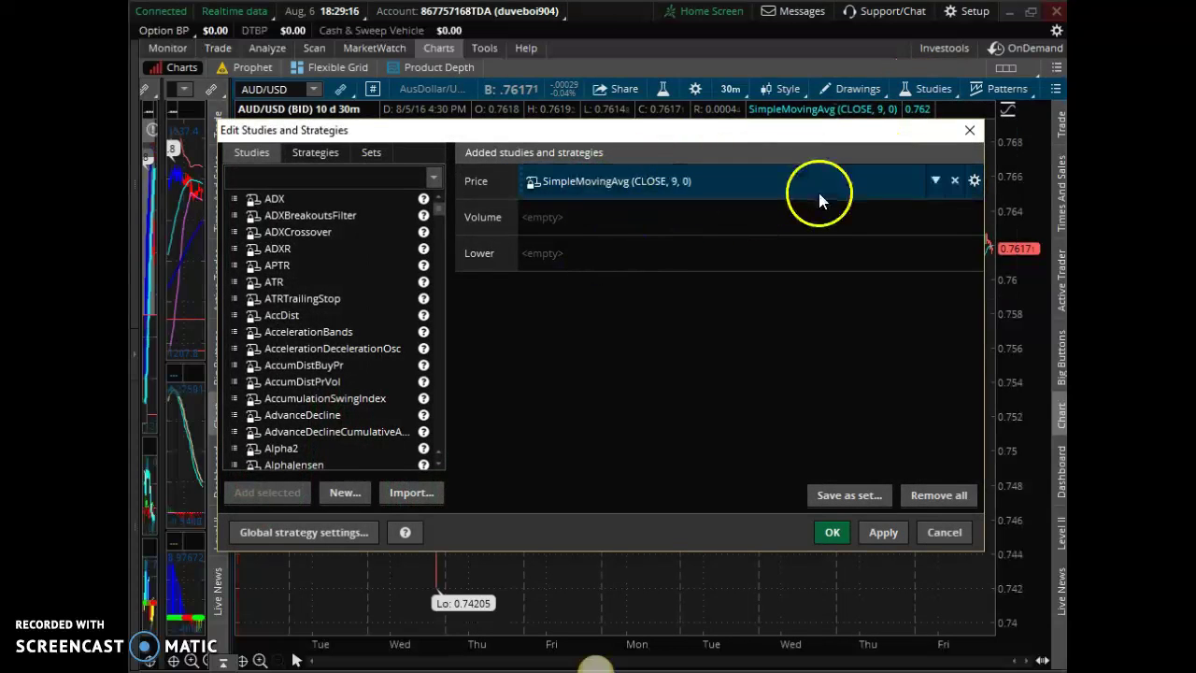
double_click(756, 184)
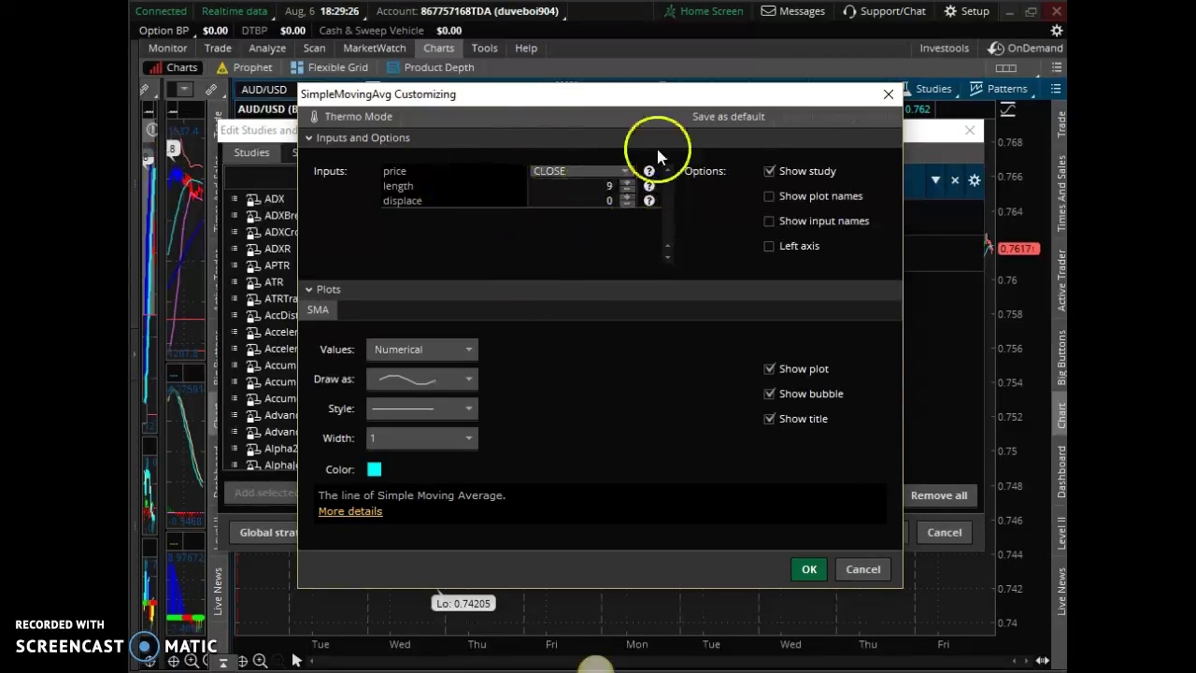
left_click(629, 182)
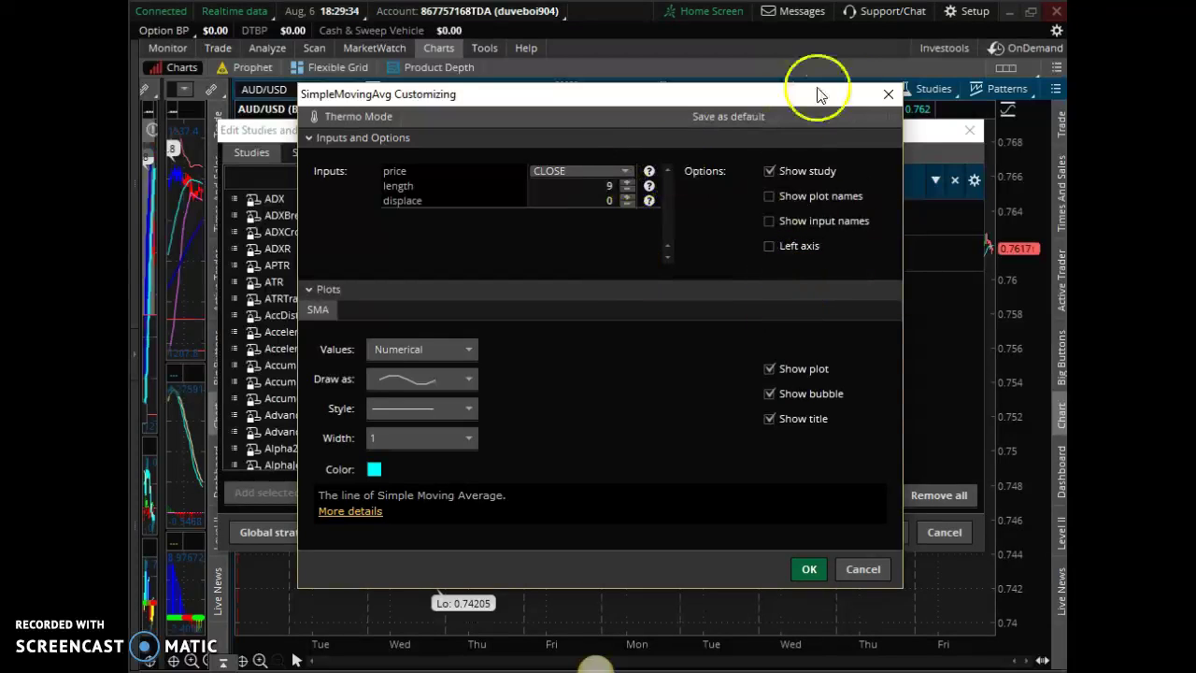
left_click(888, 94)
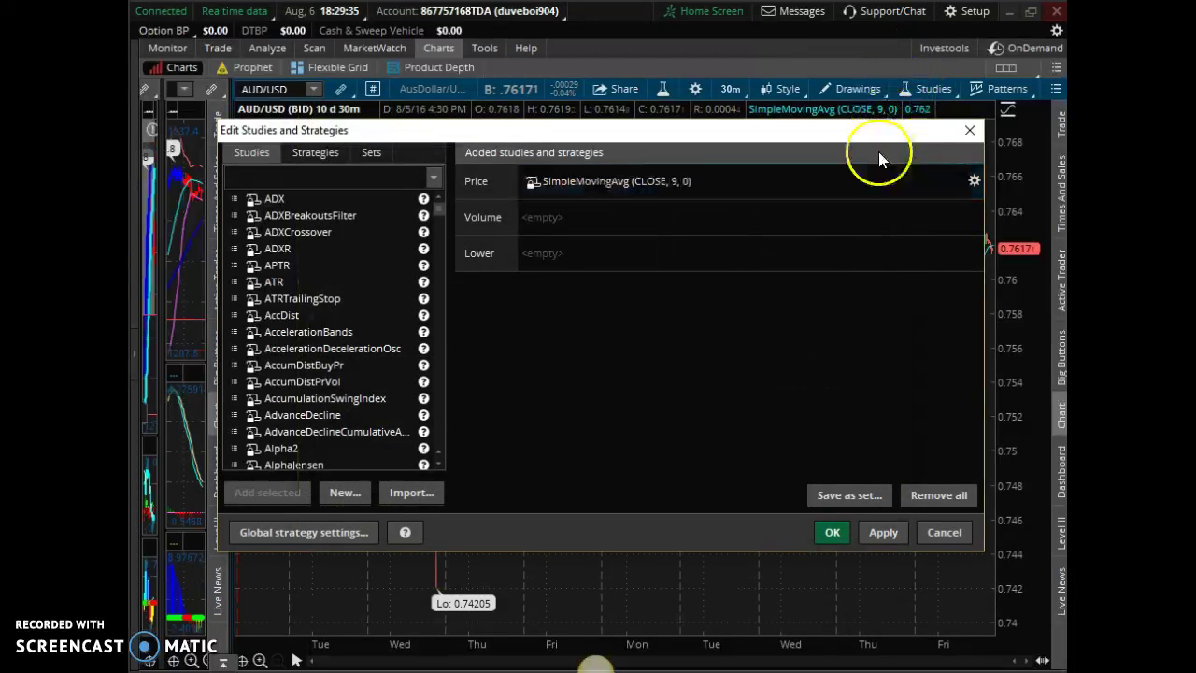
left_click(970, 130)
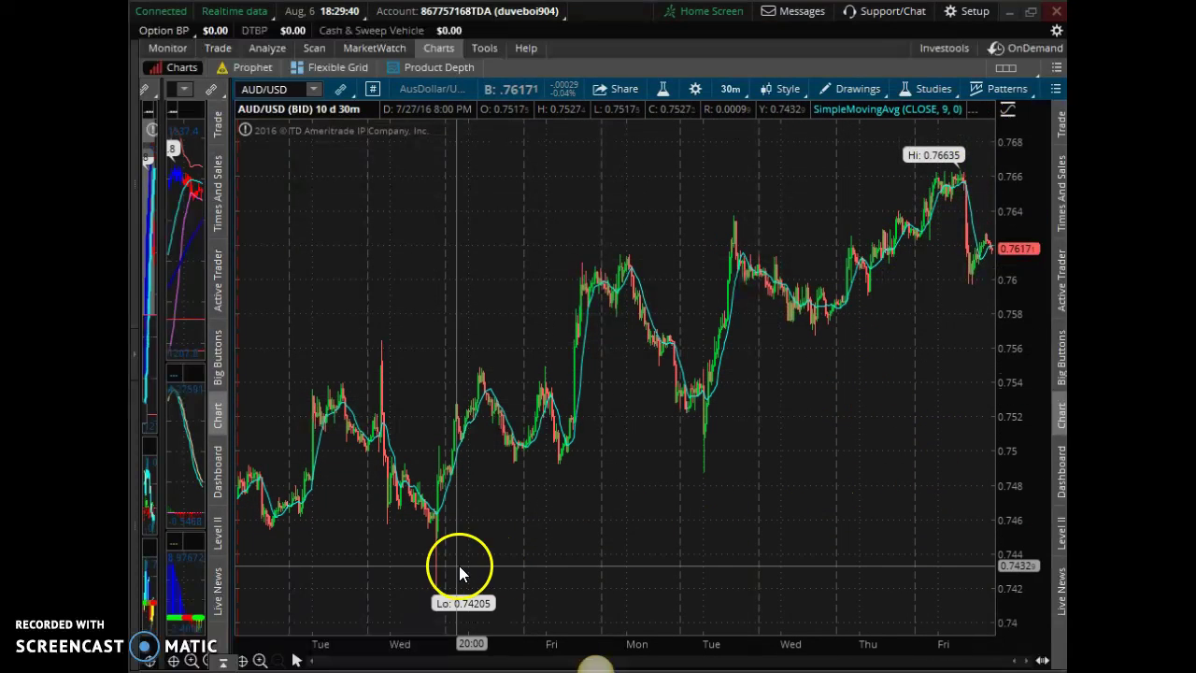
Remove all studies from the AUD/USD chart
left_click(932, 92)
left_click(874, 191)
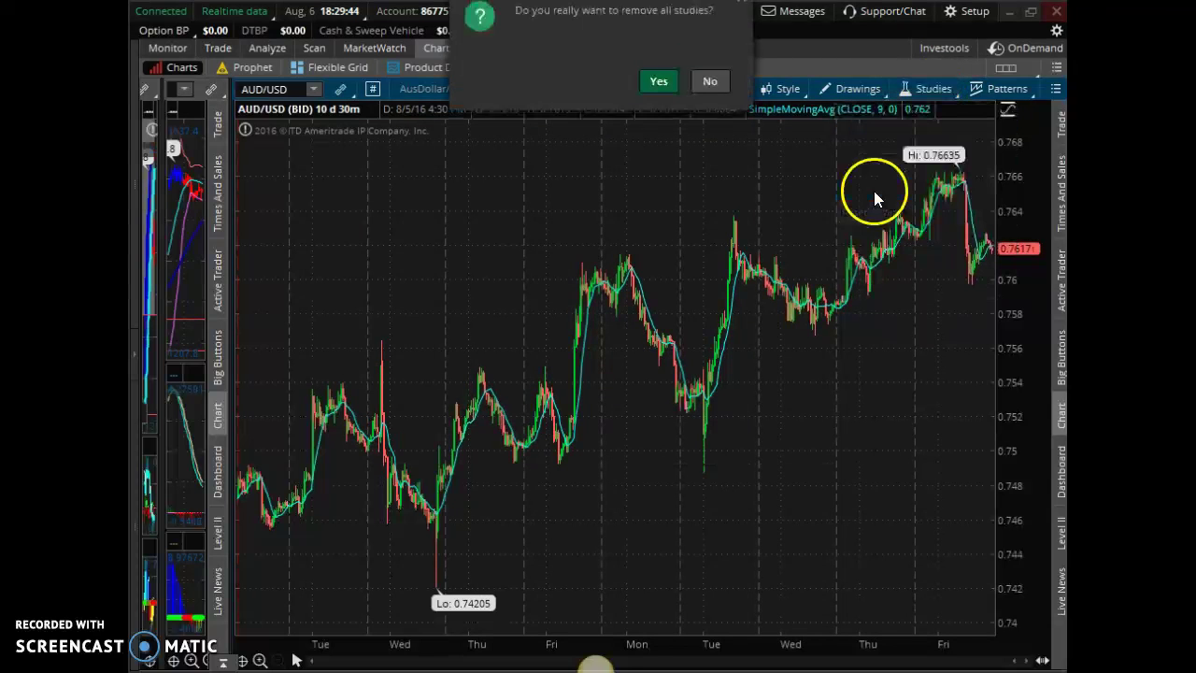
left_click(662, 98)
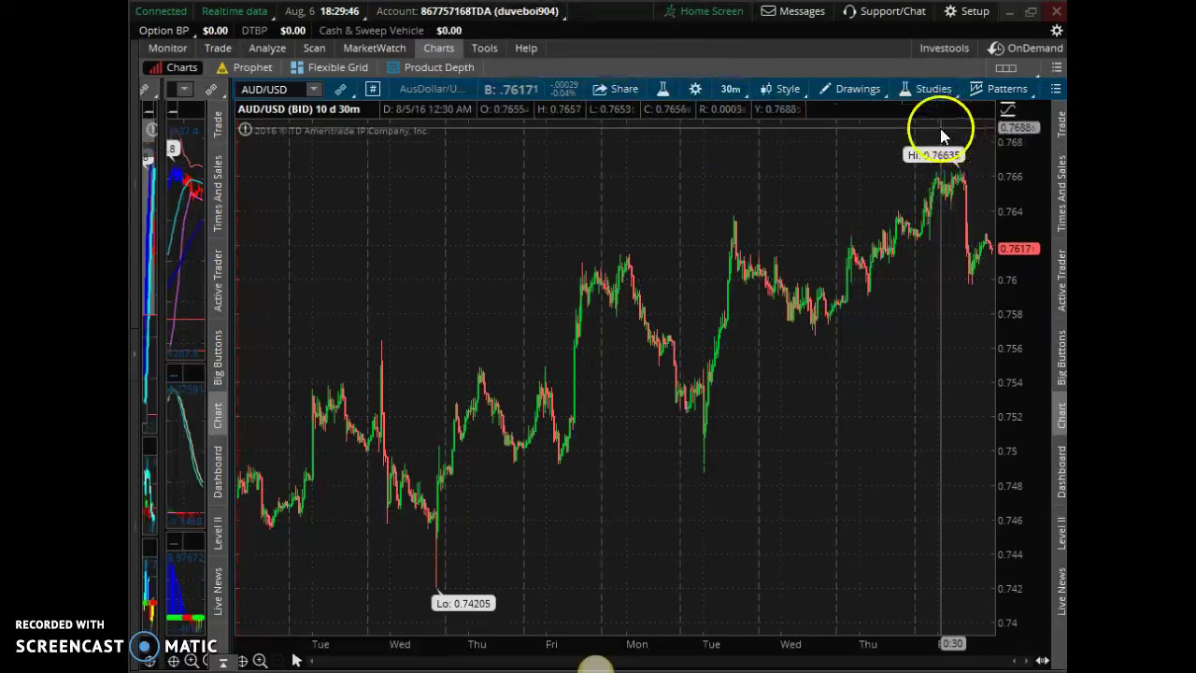
Add the MovAvgExponential study from the moving averages category to the AUD/USD chart
left_click(933, 91)
mouse_move(873, 120)
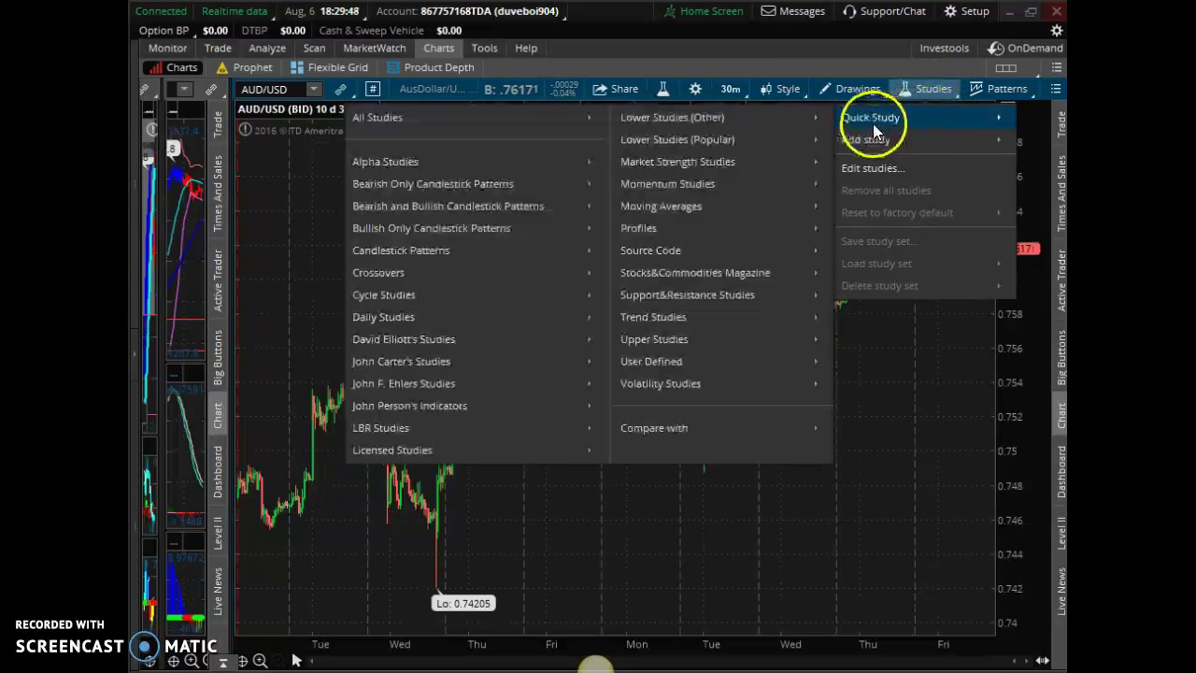
mouse_move(707, 207)
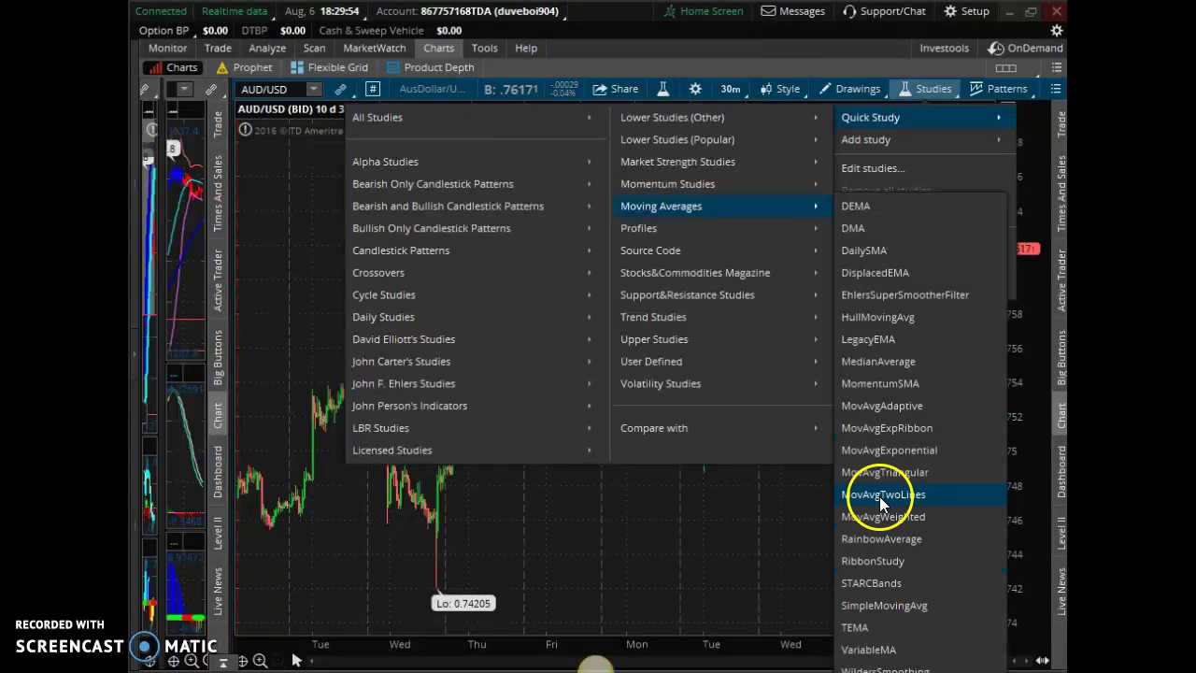
left_click(884, 449)
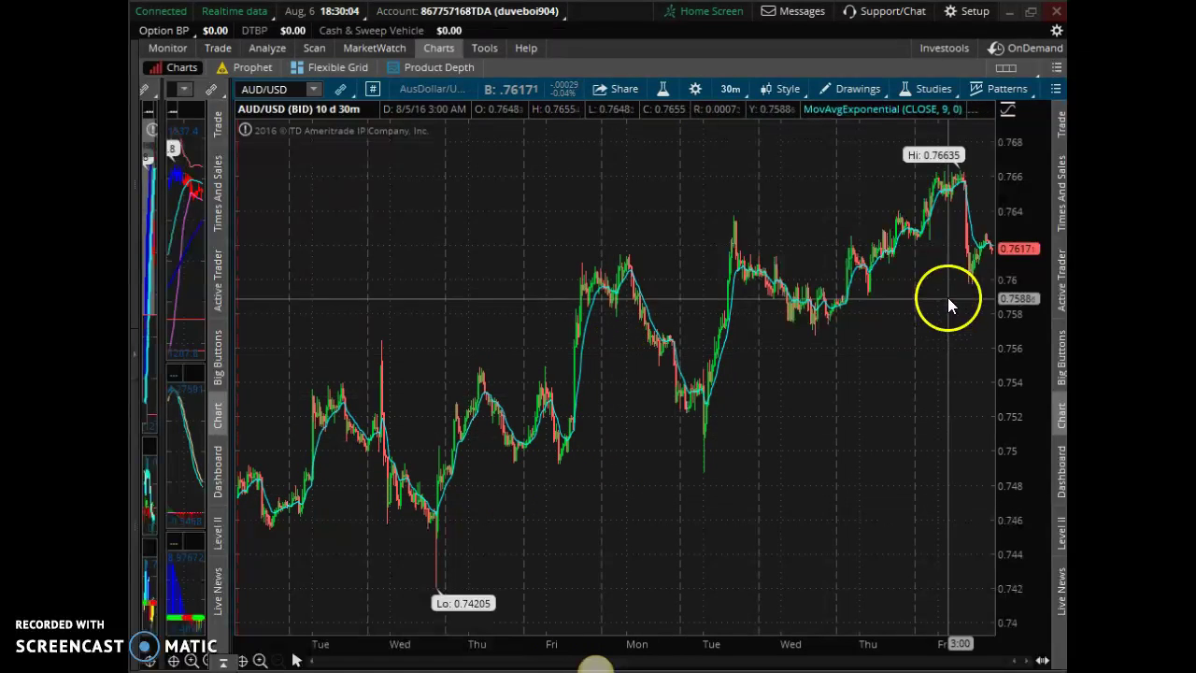
Add a SimpleMovingAvg study alongside the exponential average in the study editor and apply it to the chart
left_click_drag(816, 290, 1028, 275)
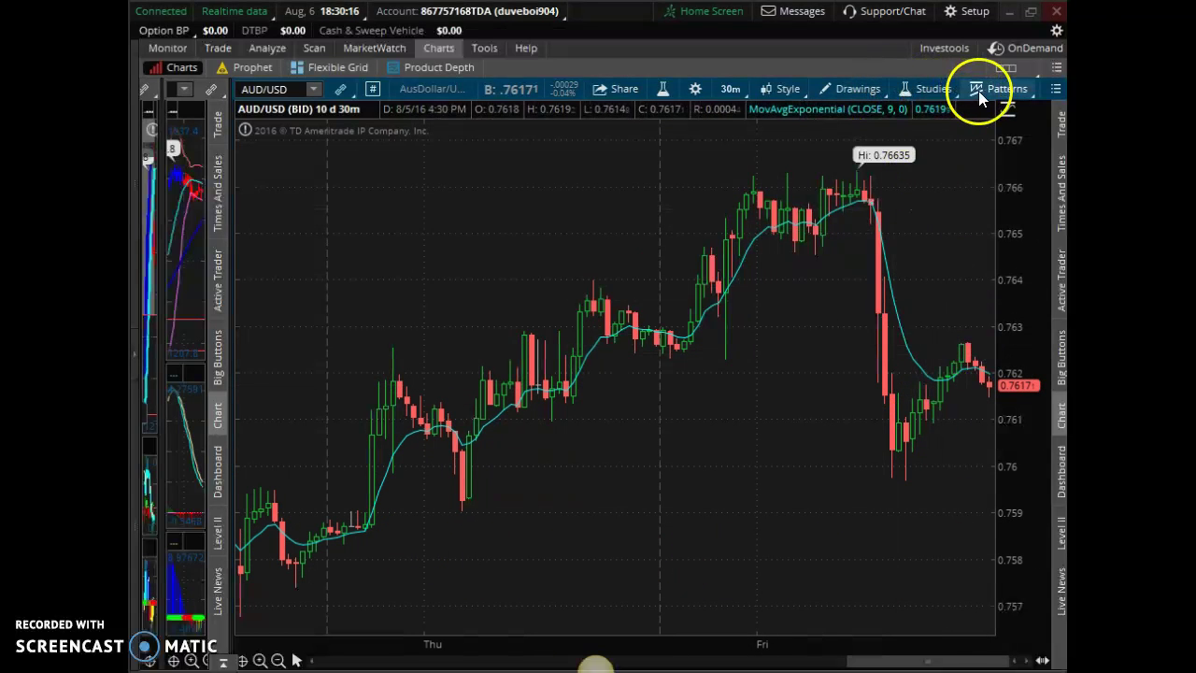
left_click(946, 91)
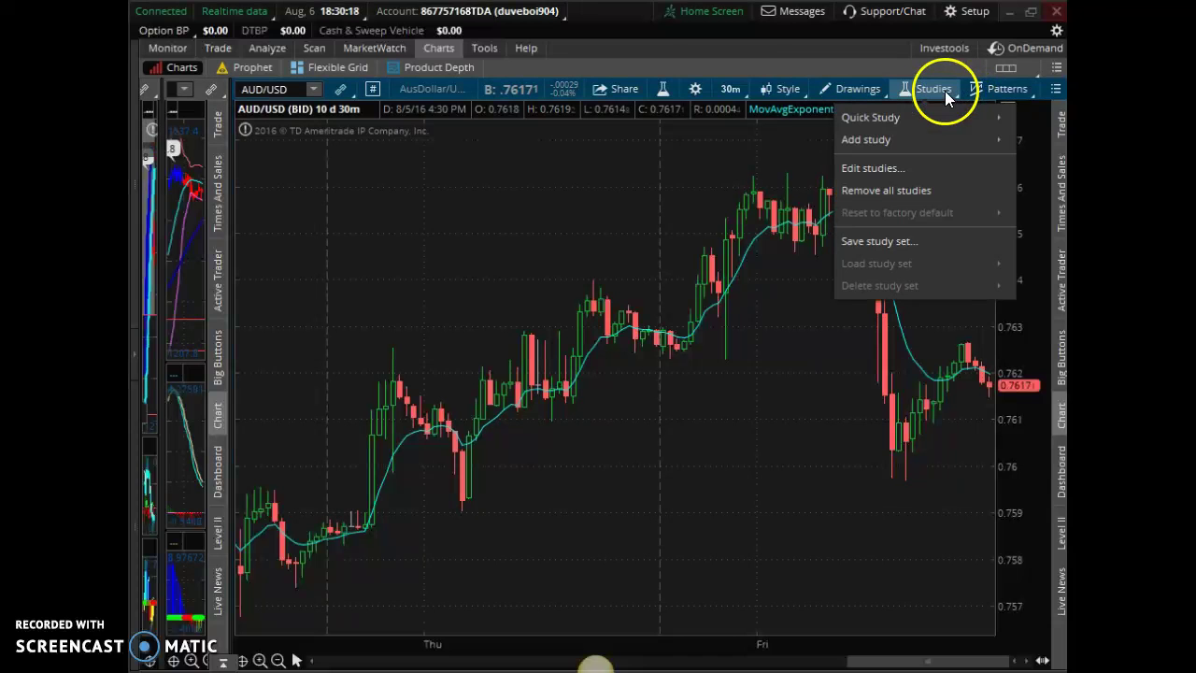
left_click(899, 168)
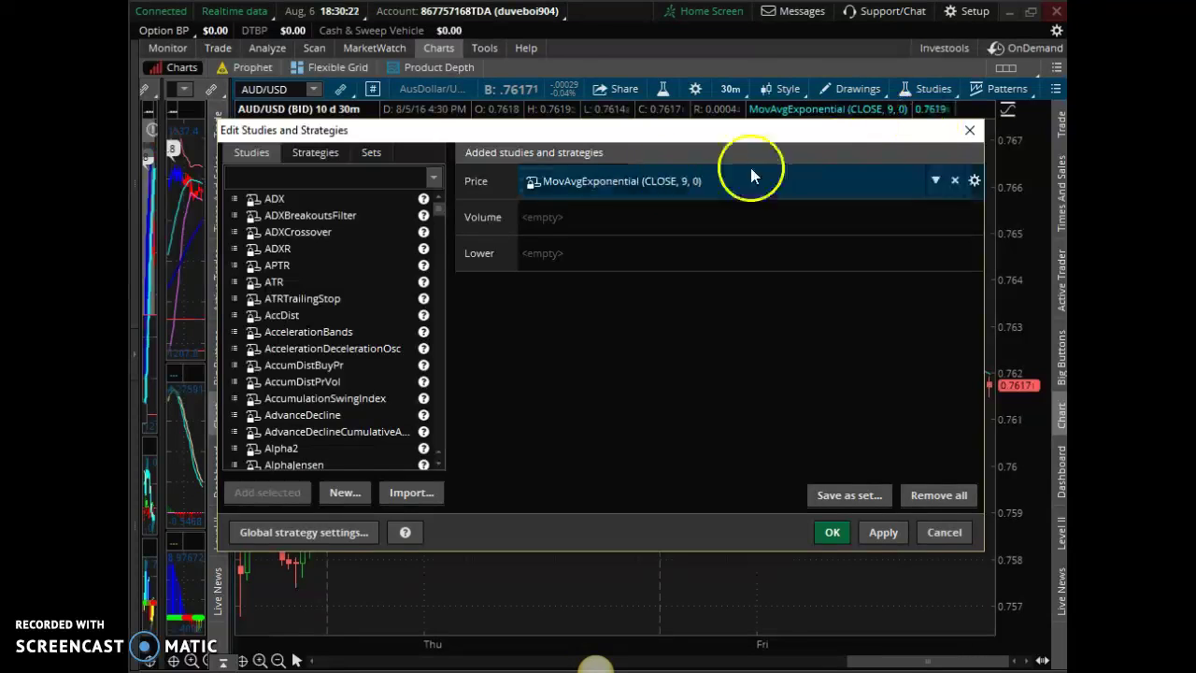
scroll(379, 318, "down", 4)
left_click_drag(440, 233, 430, 381)
double_click(332, 381)
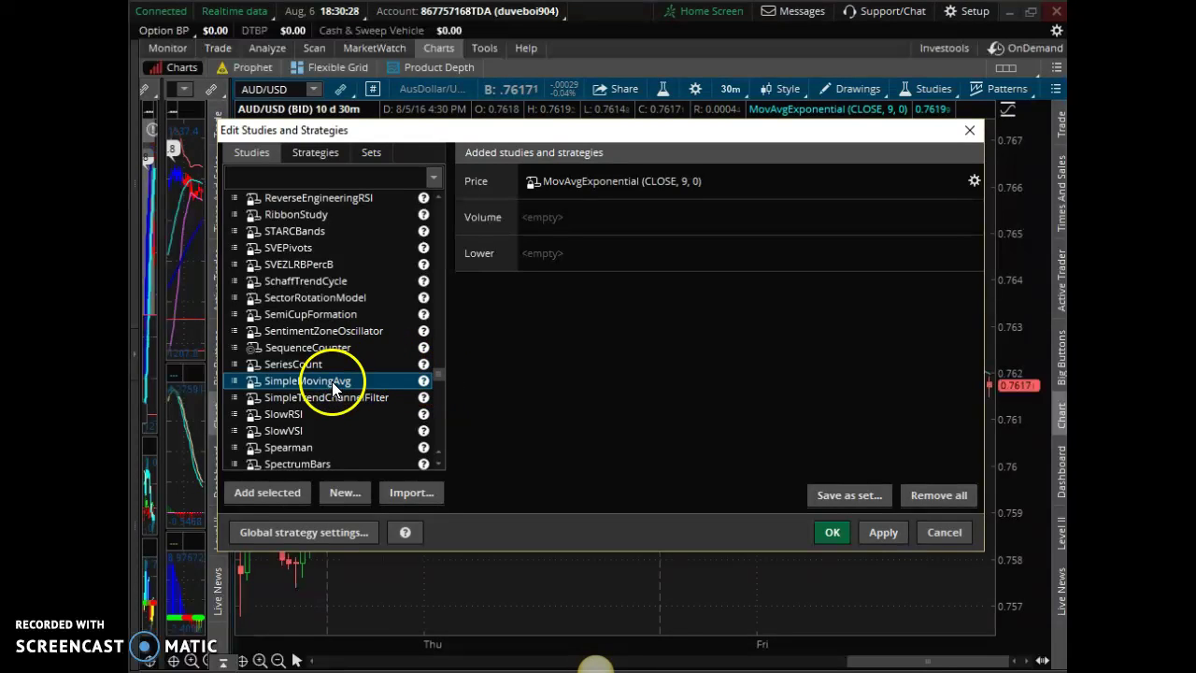
left_click(883, 531)
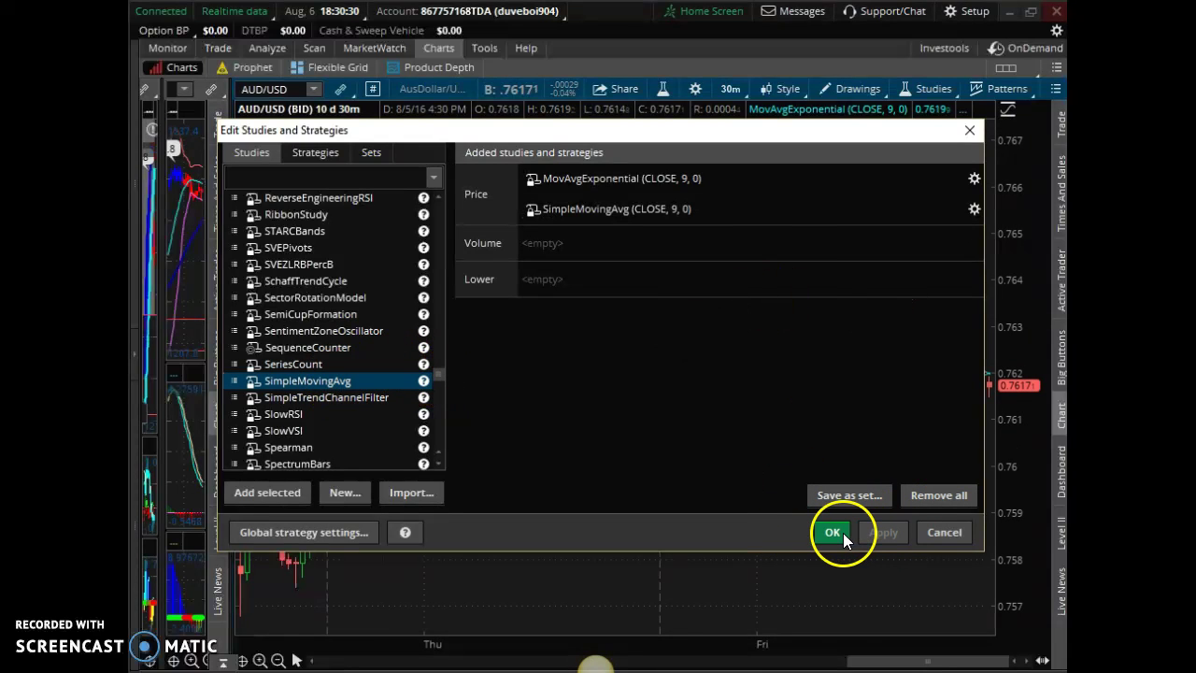
left_click(832, 531)
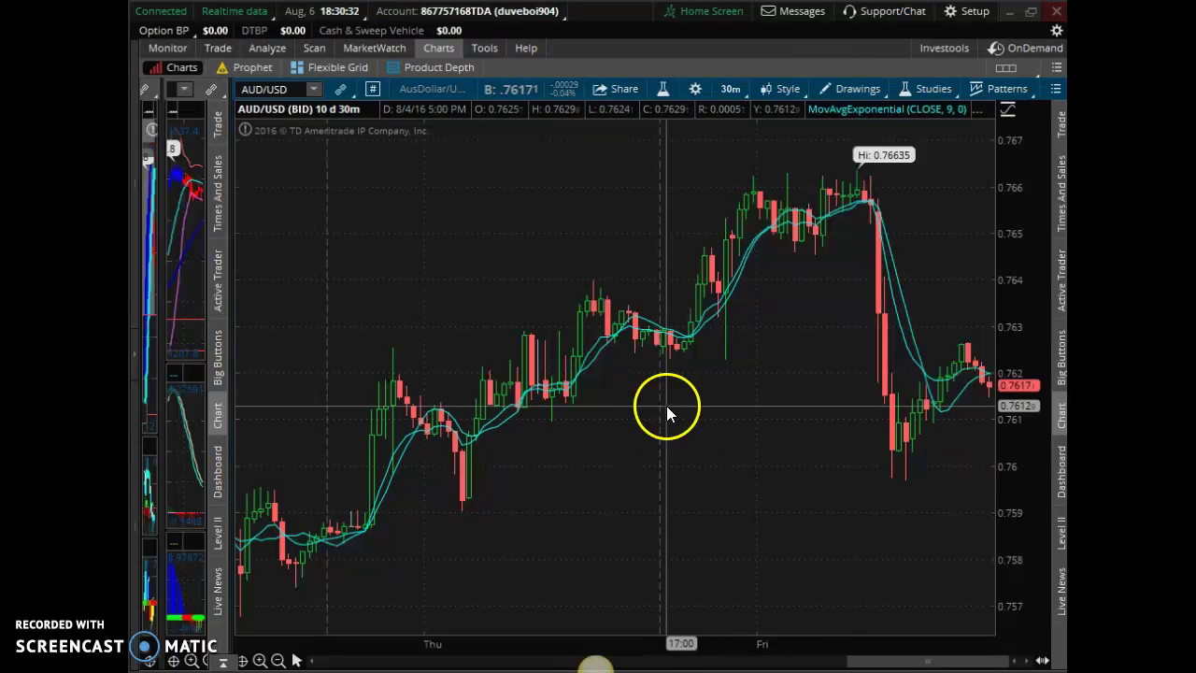
left_click(902, 292)
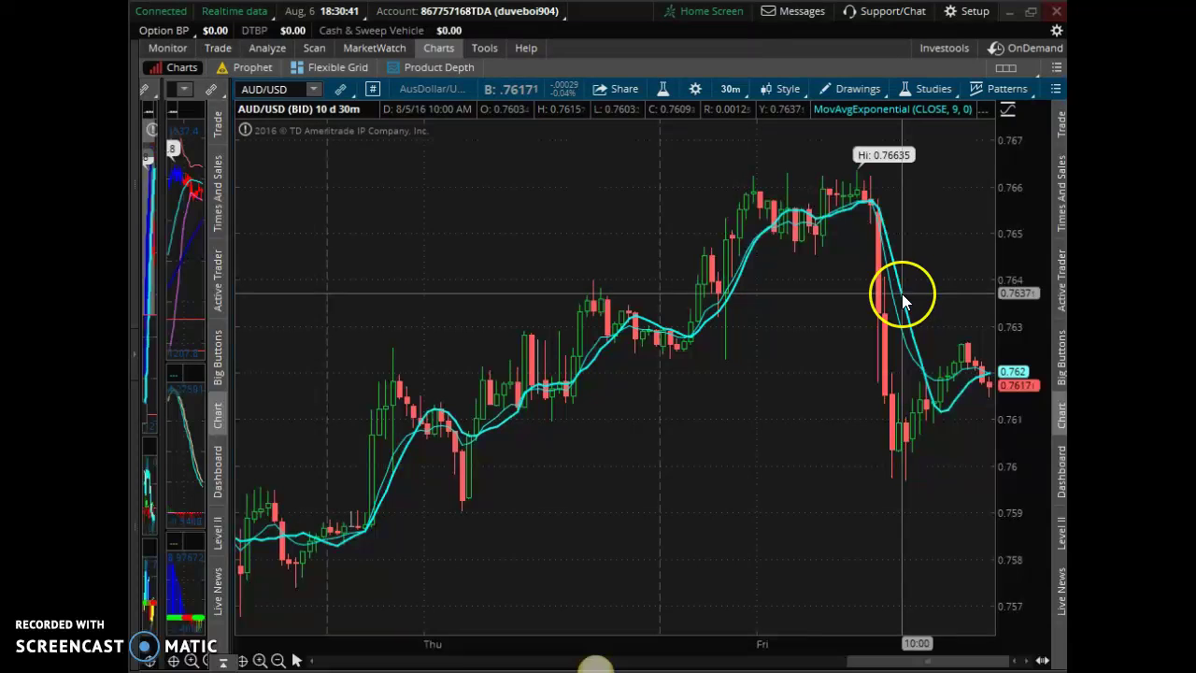
left_click(884, 385)
left_click(930, 384)
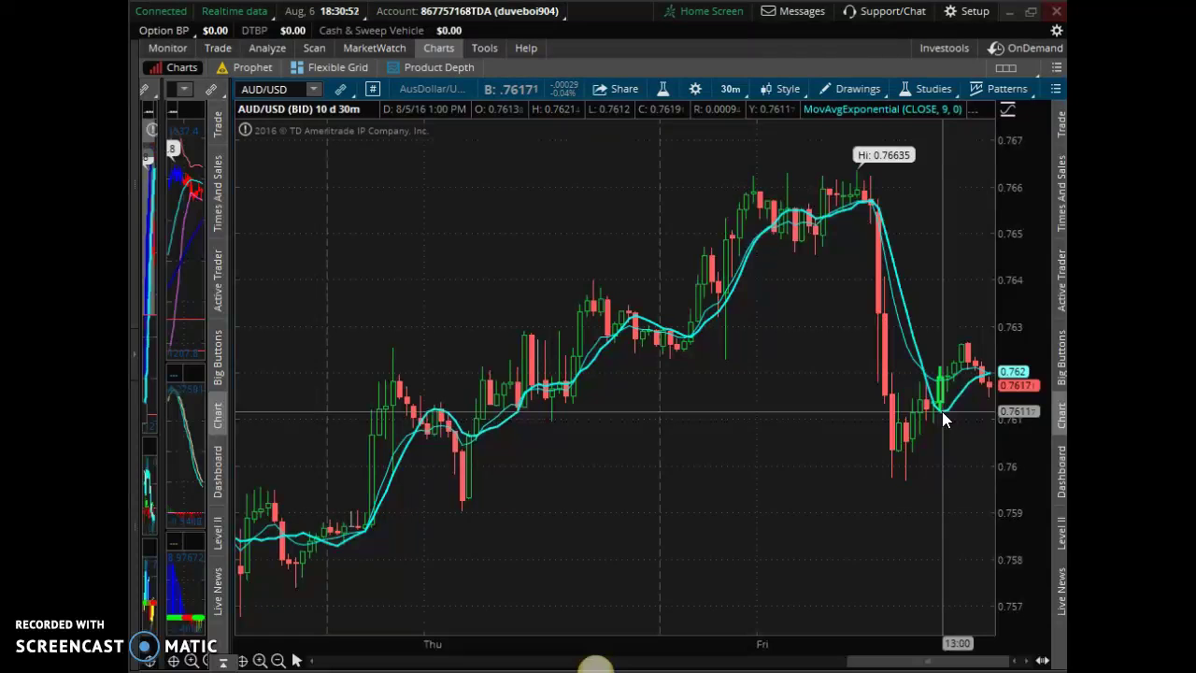
Change the SimpleMovingAvg line's color to yellow-orange and apply it to the chart
left_click(933, 91)
left_click(883, 167)
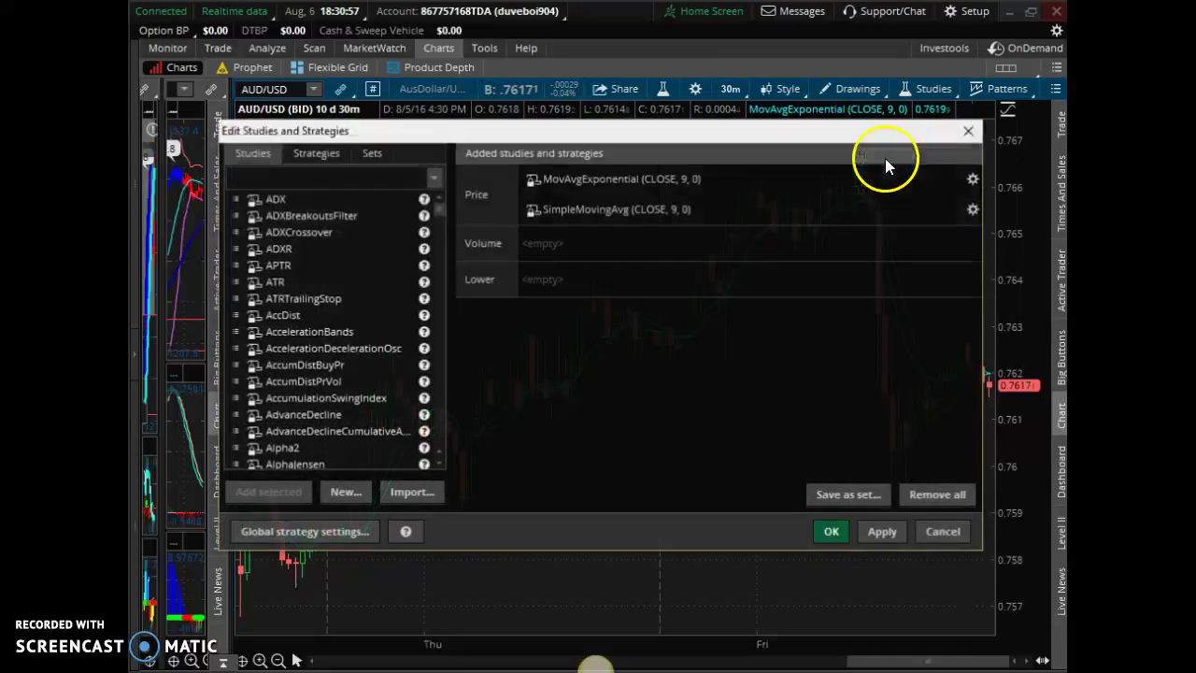
double_click(633, 213)
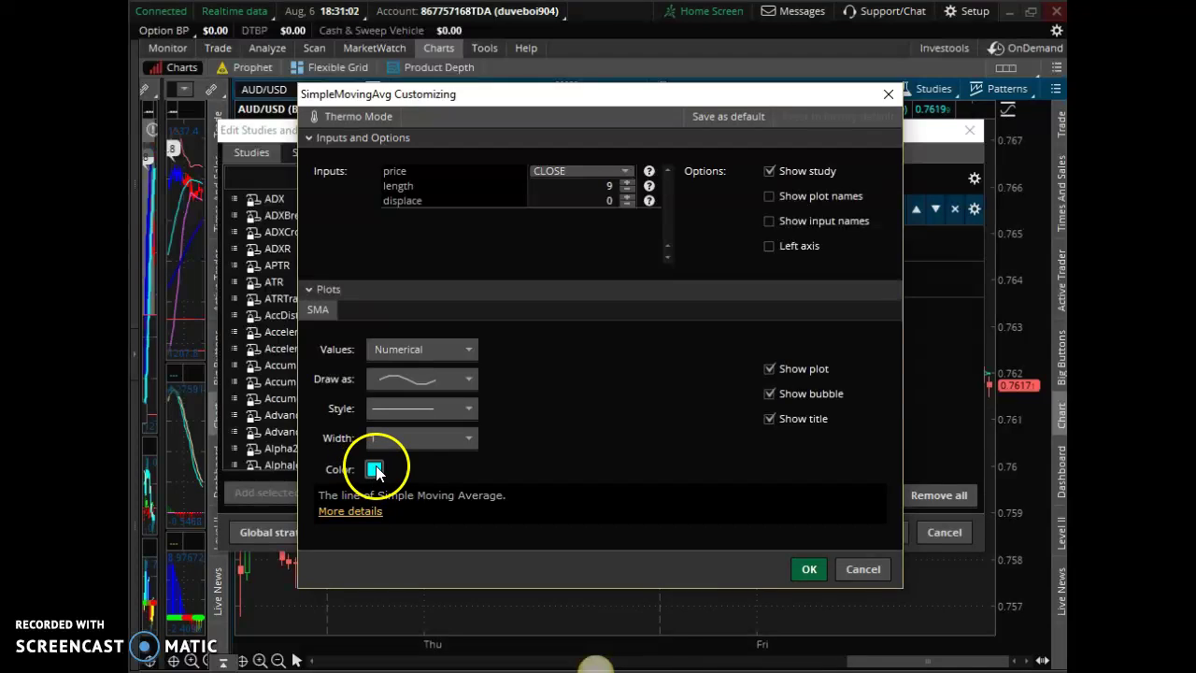
left_click(374, 470)
left_click(344, 518)
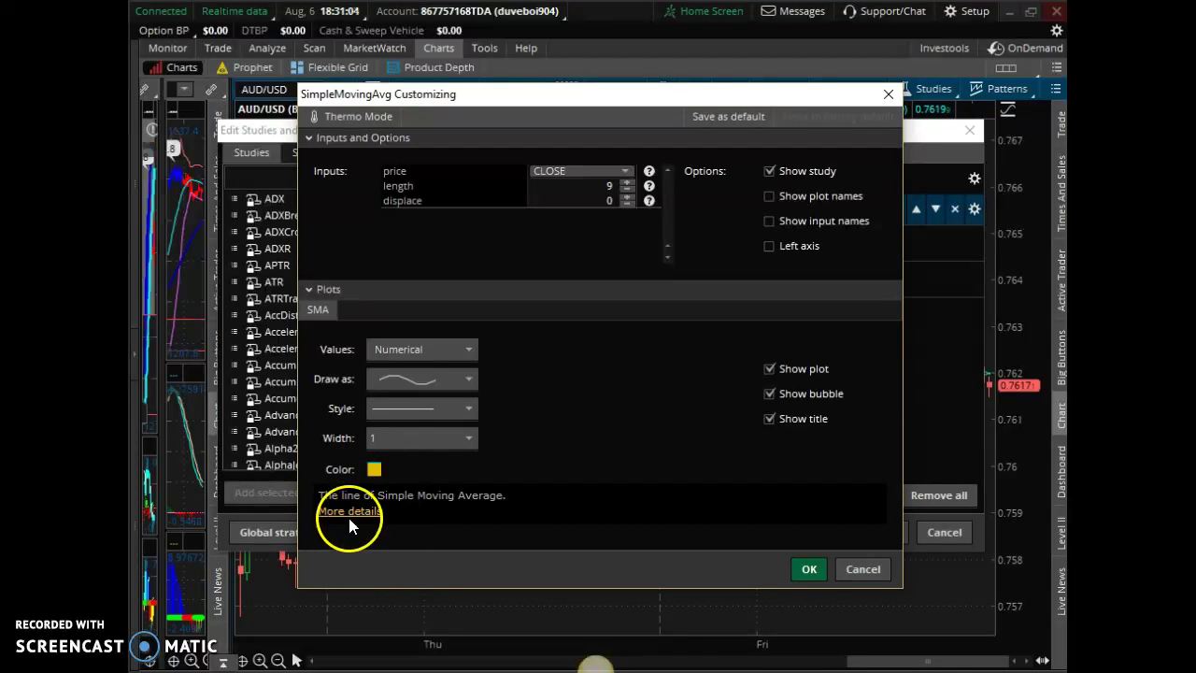
left_click(809, 570)
left_click(883, 532)
left_click(830, 532)
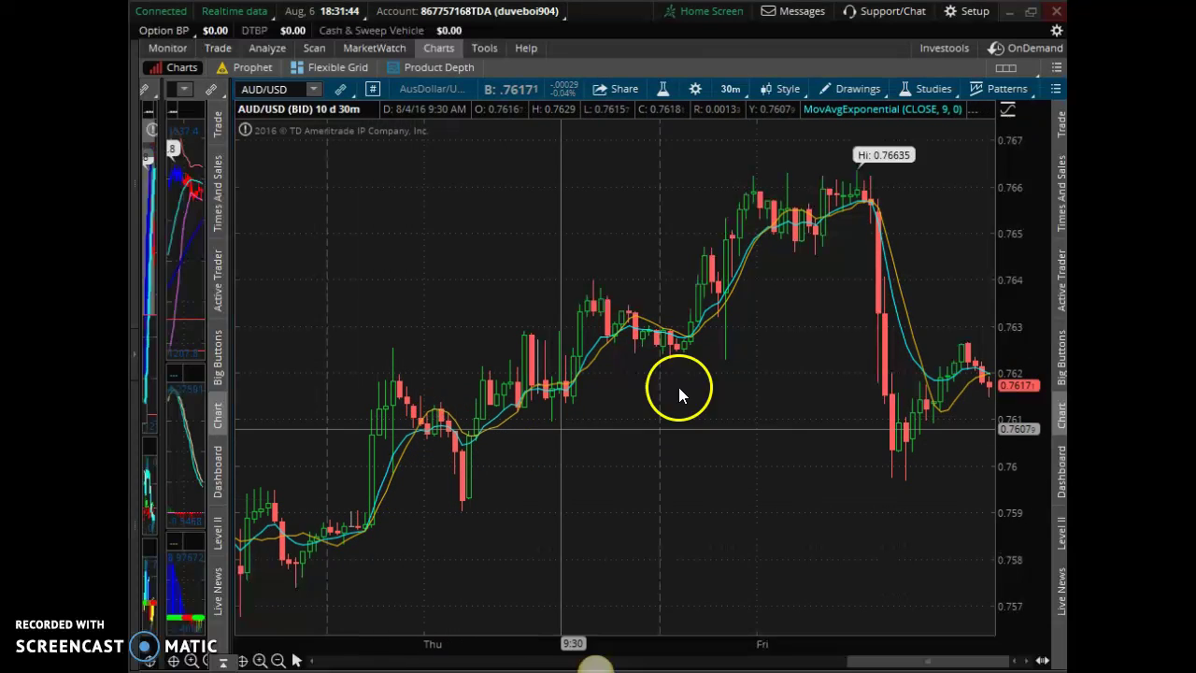
left_click(937, 93)
left_click(896, 170)
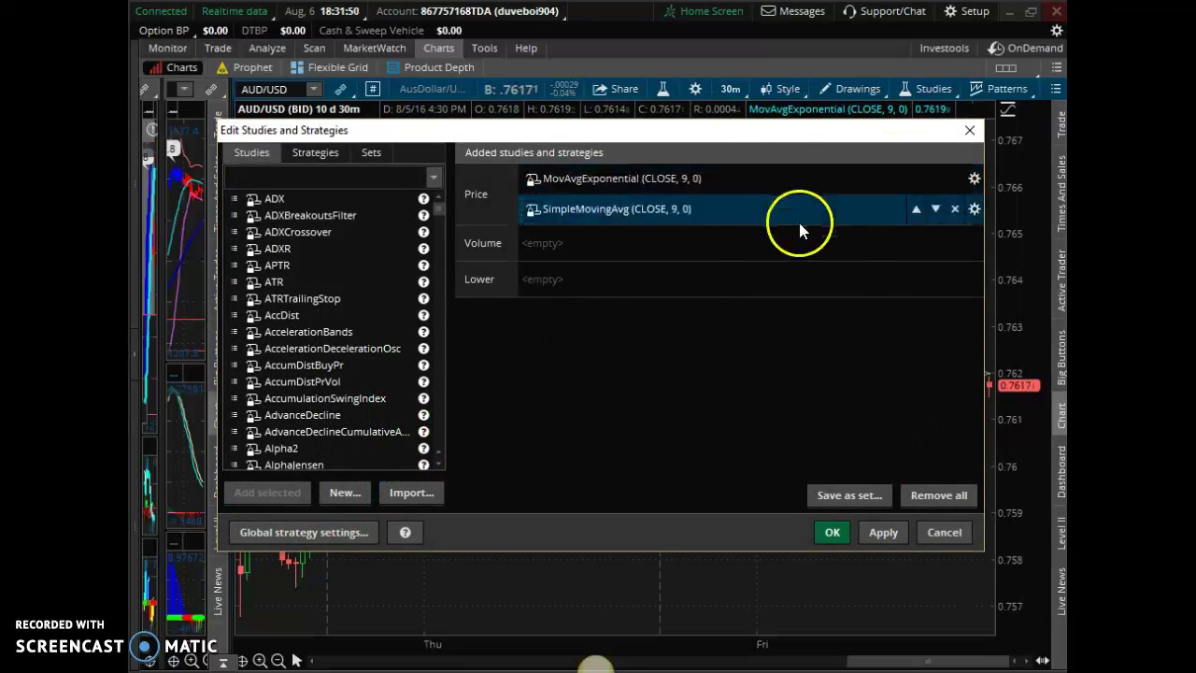
left_click(968, 131)
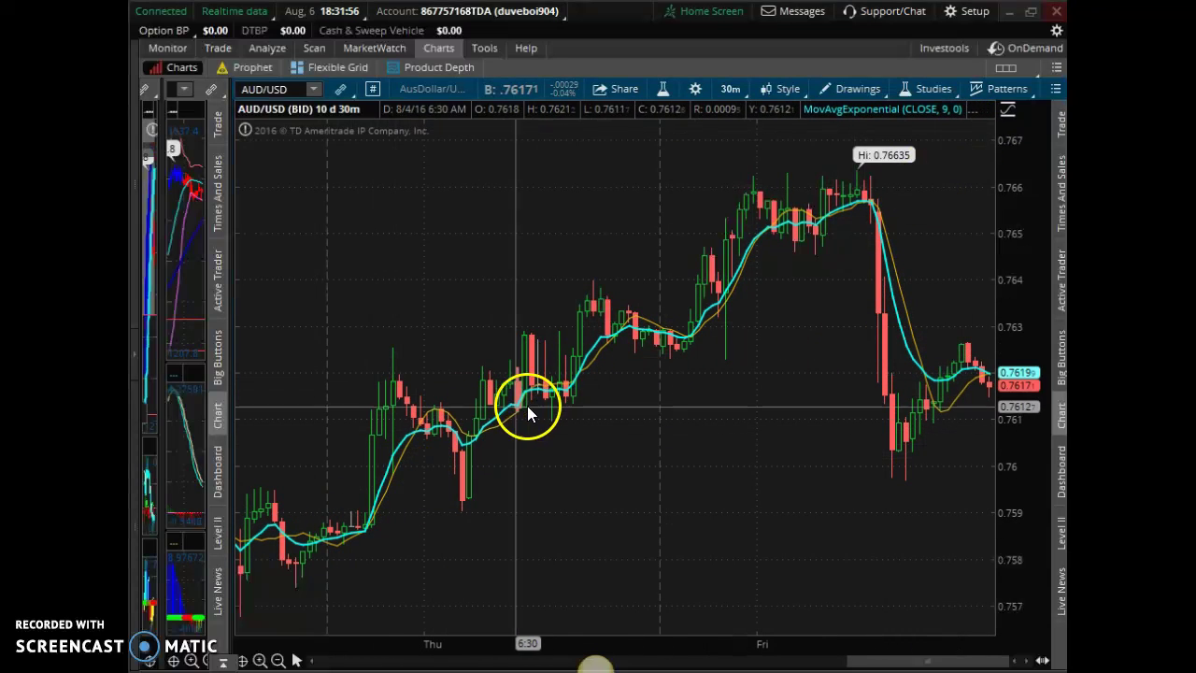
Set the SimpleMovingAvg study's length to 24 and apply it to the AUD/USD chart
left_click(916, 87)
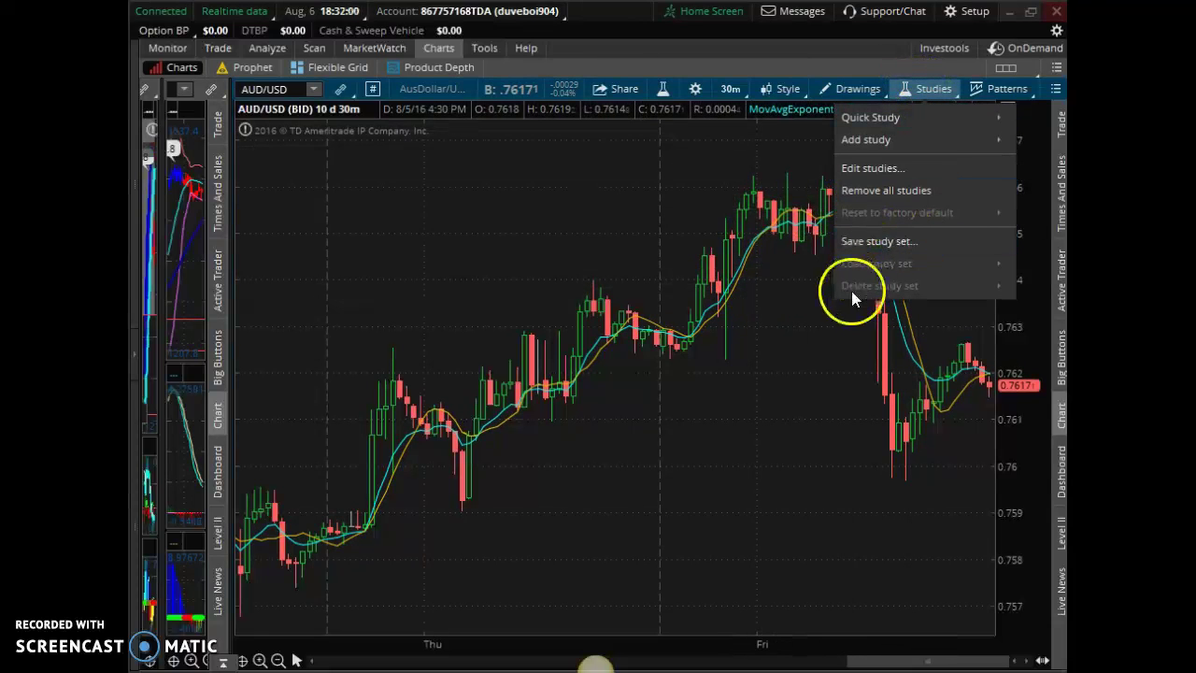
left_click(876, 174)
double_click(762, 209)
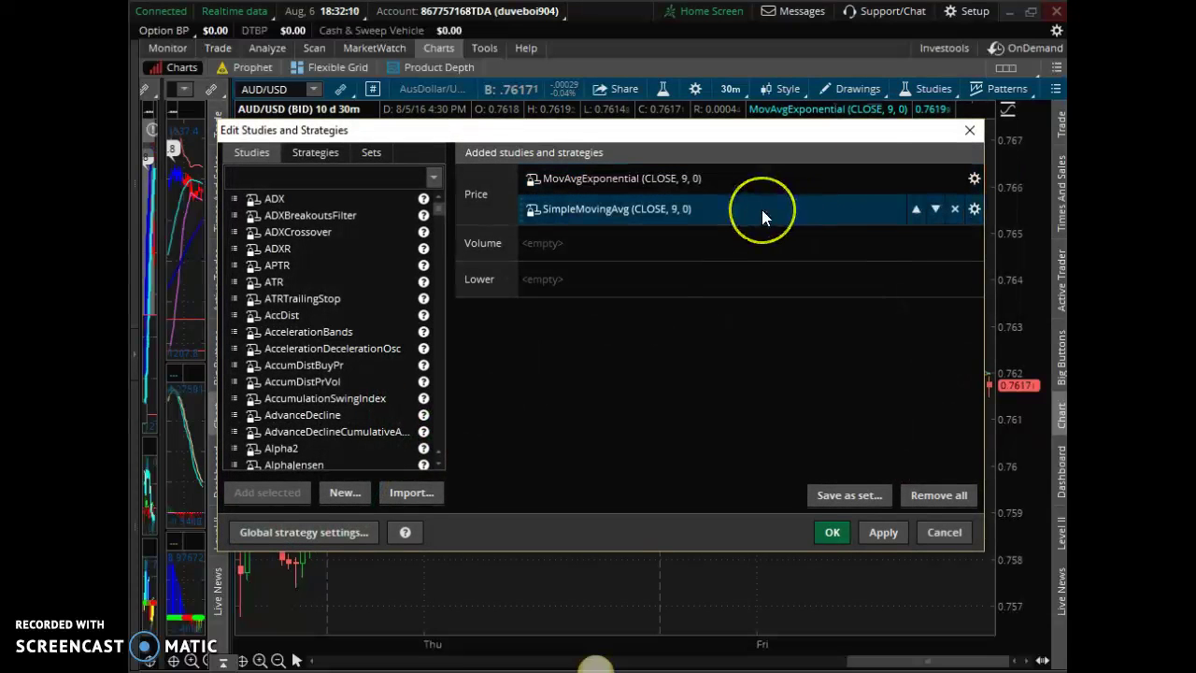
left_click(628, 180)
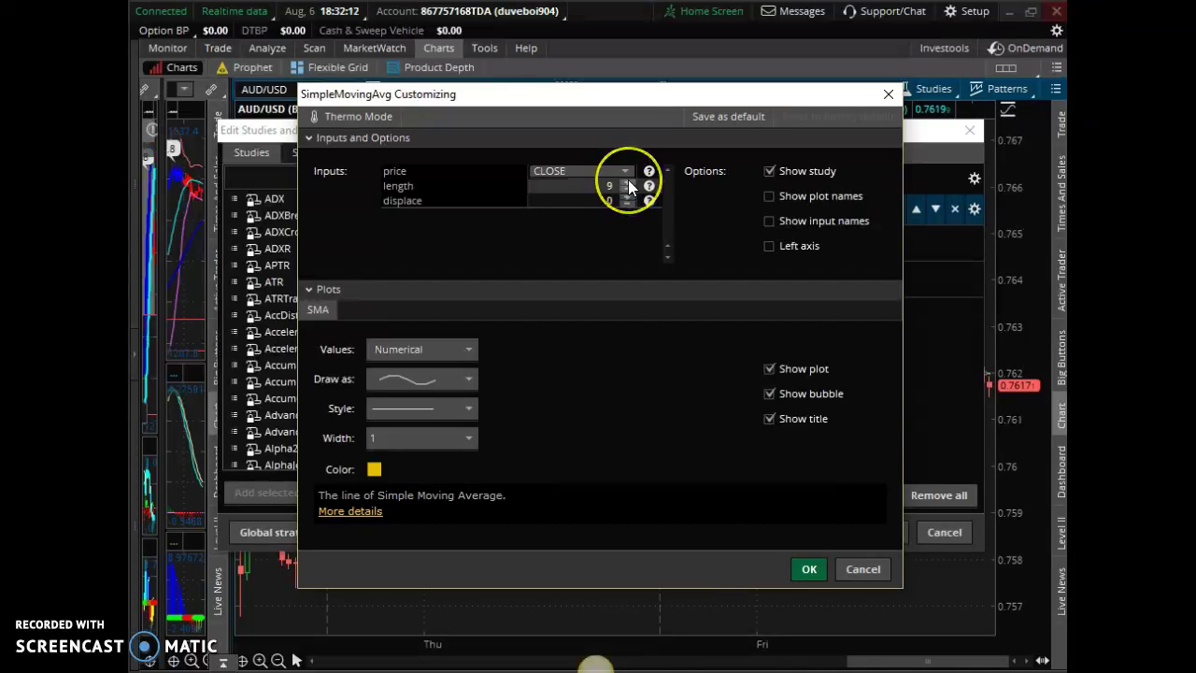
type("16")
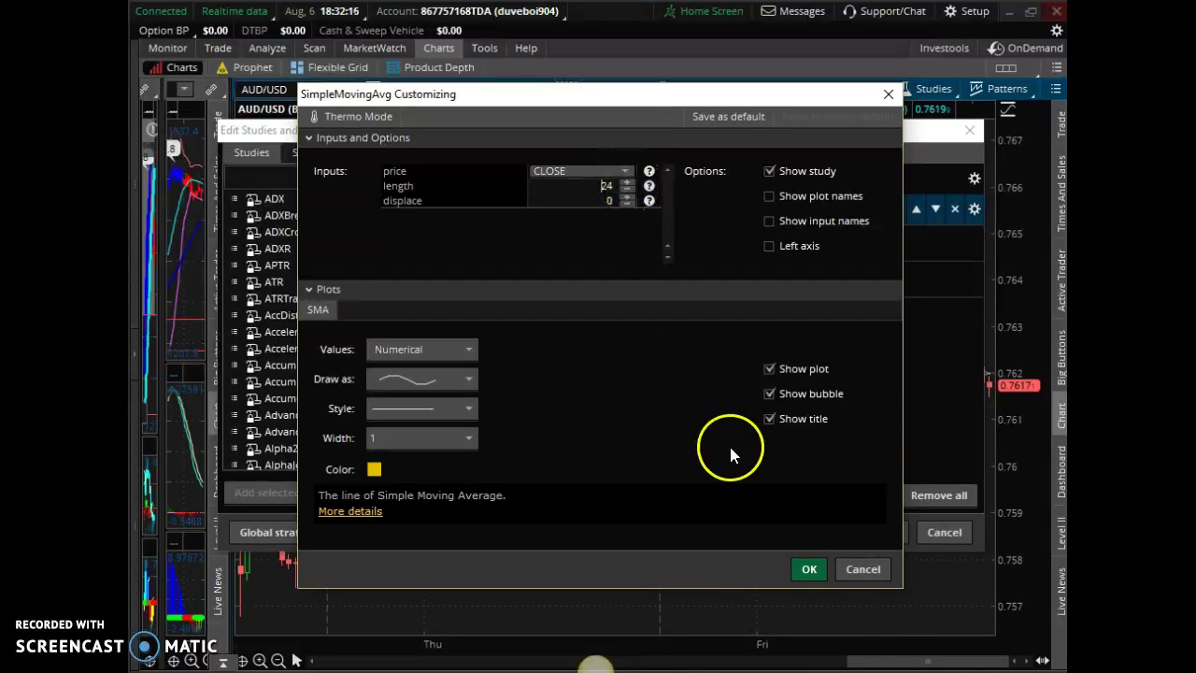
left_click(813, 576)
left_click(833, 531)
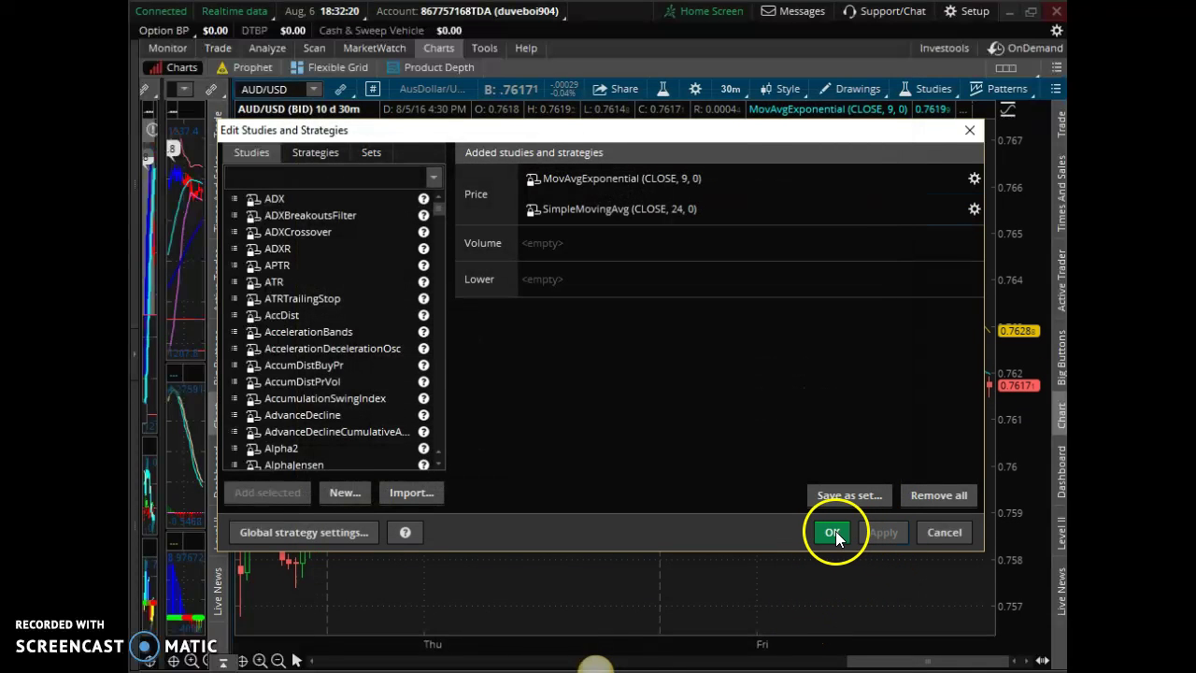
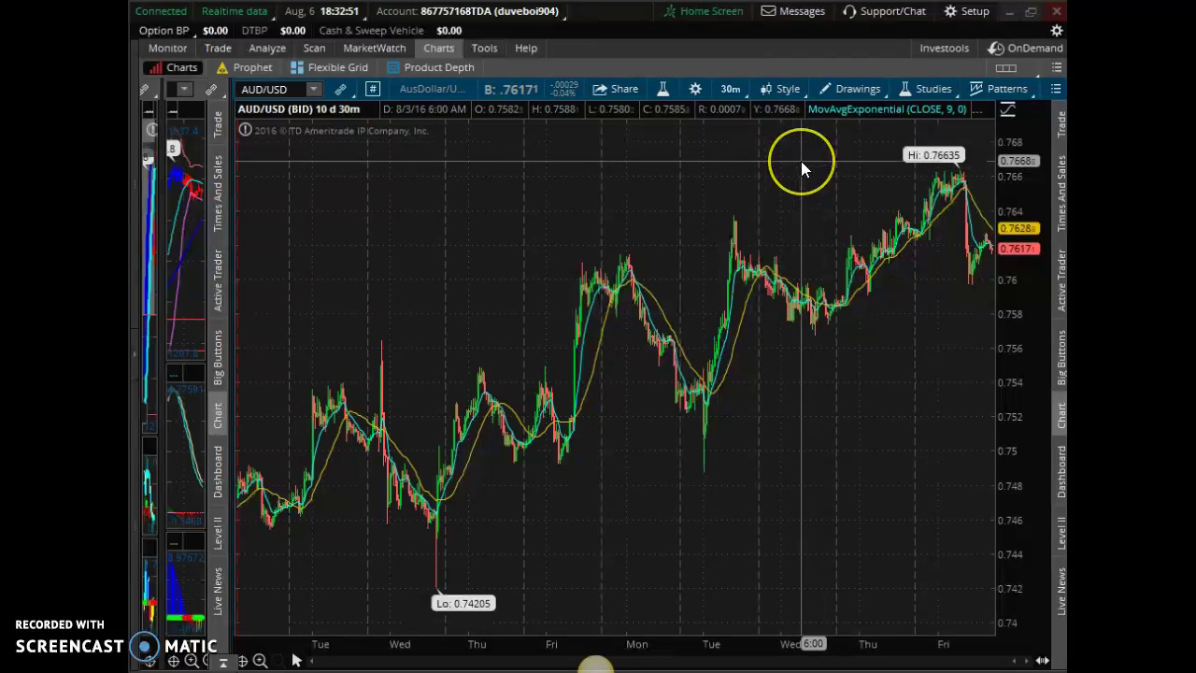
Add the HullMovingAvg study from the moving averages category to the AUD/USD chart
right_click(801, 161)
left_click(799, 133)
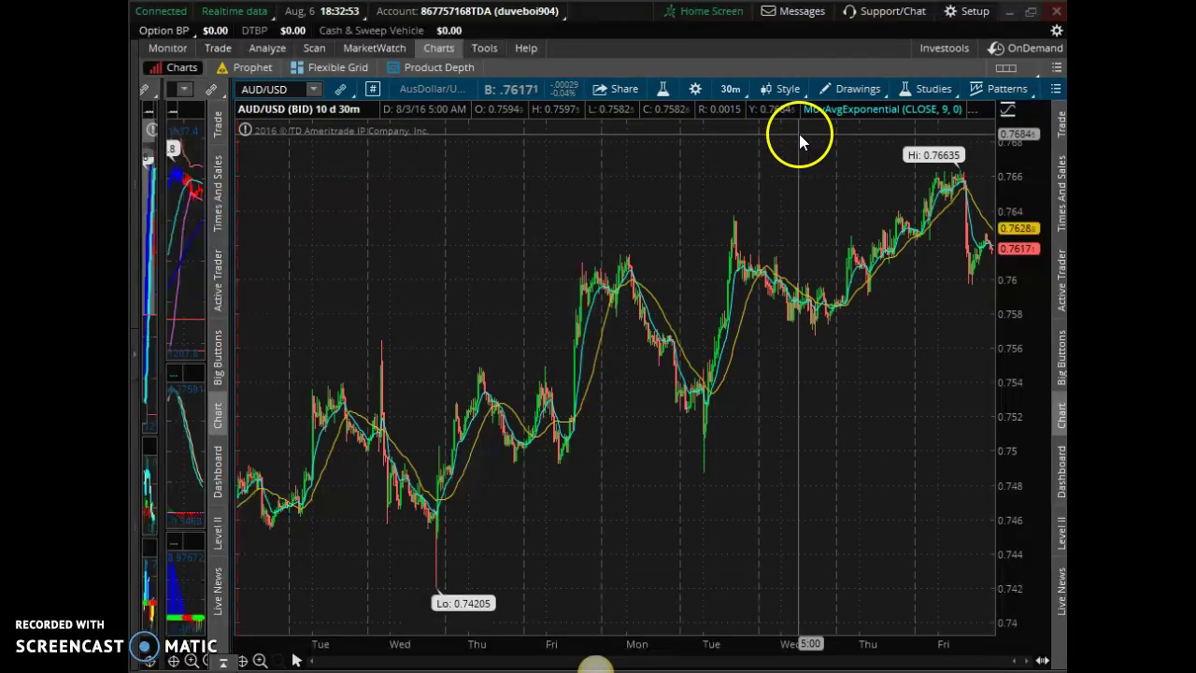
left_click(935, 91)
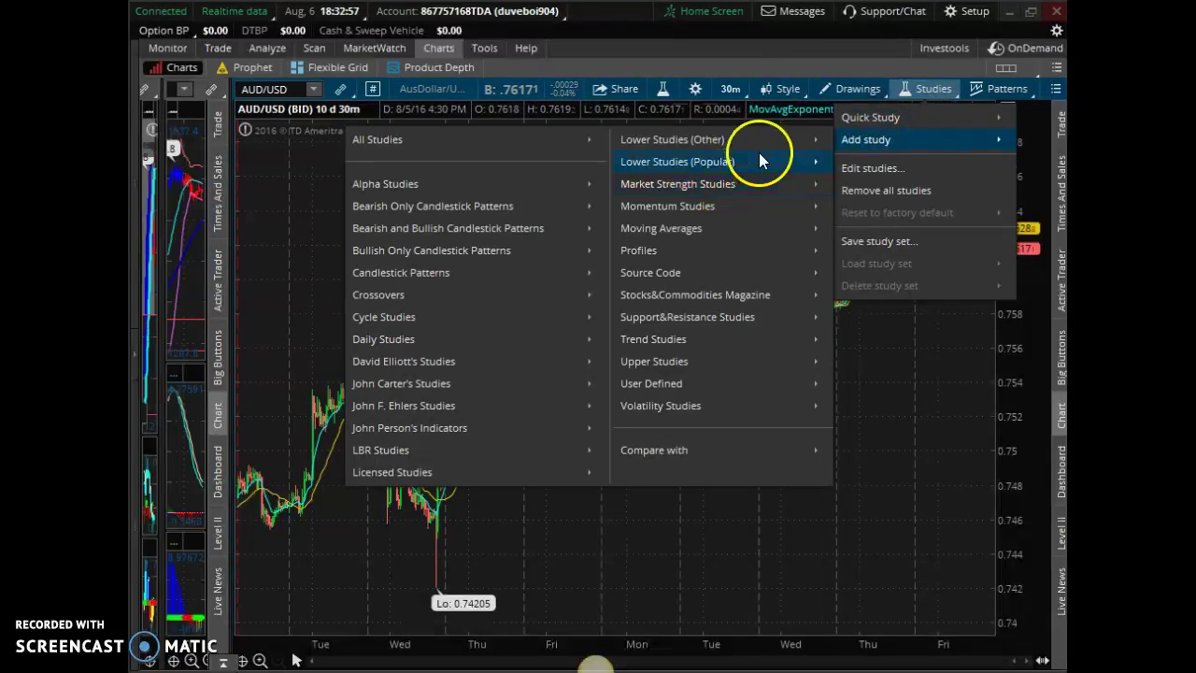
mouse_move(769, 229)
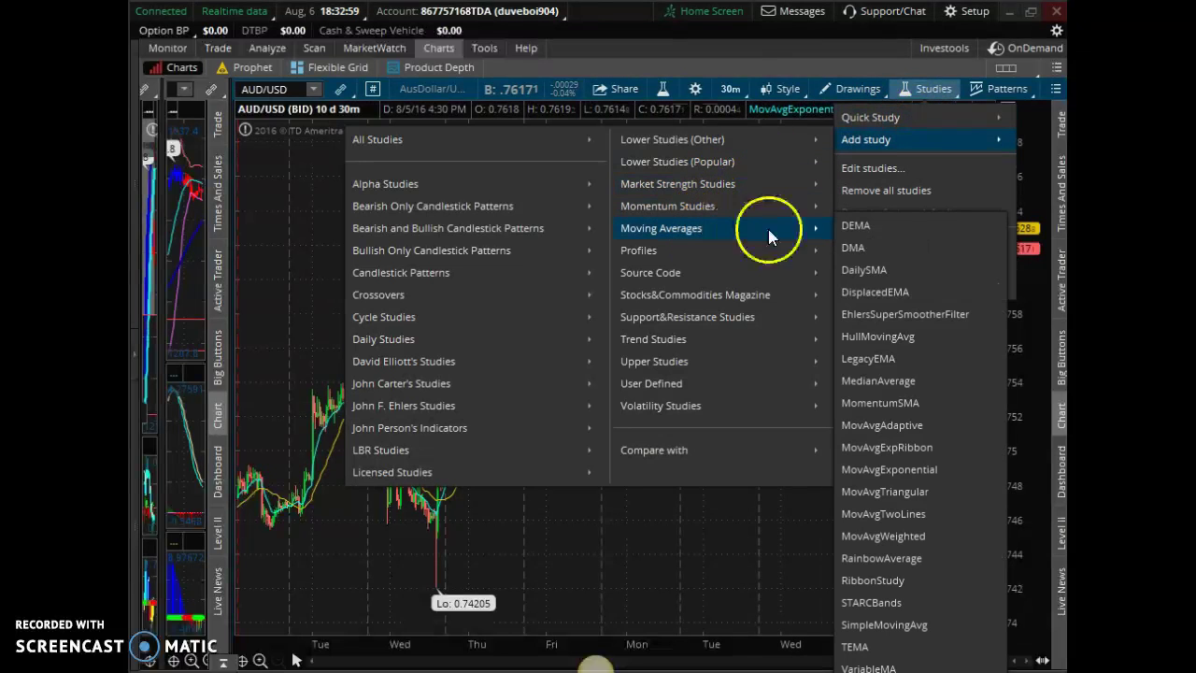
left_click(892, 336)
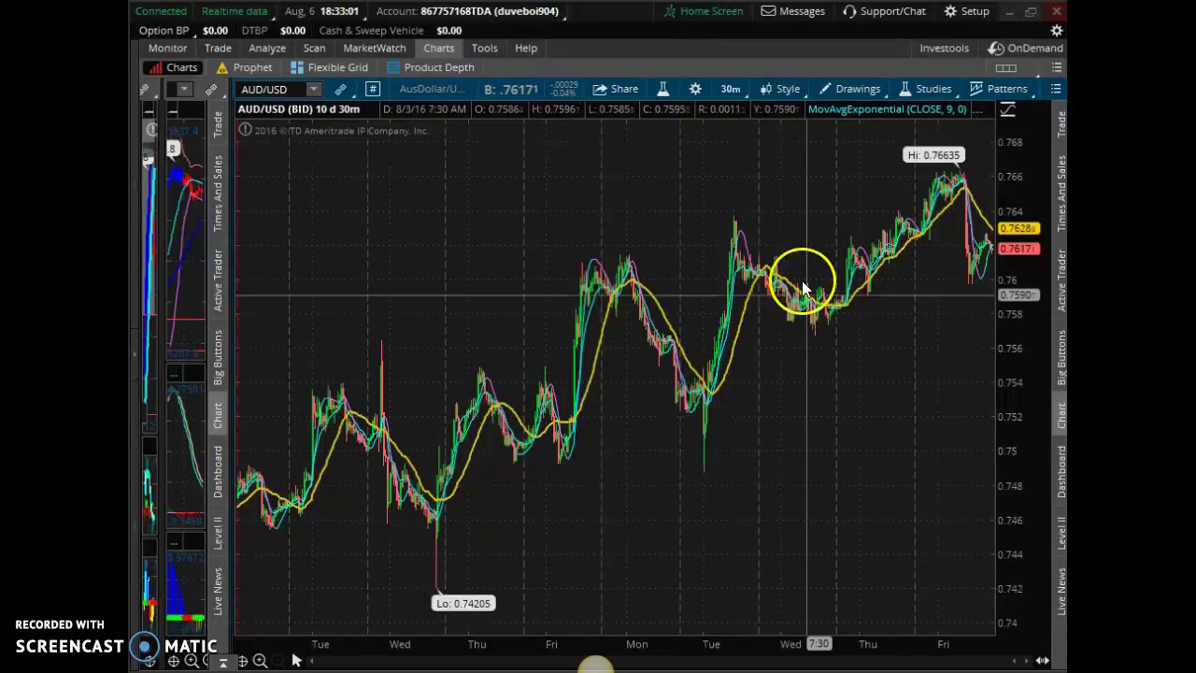
left_click_drag(809, 281, 1061, 250)
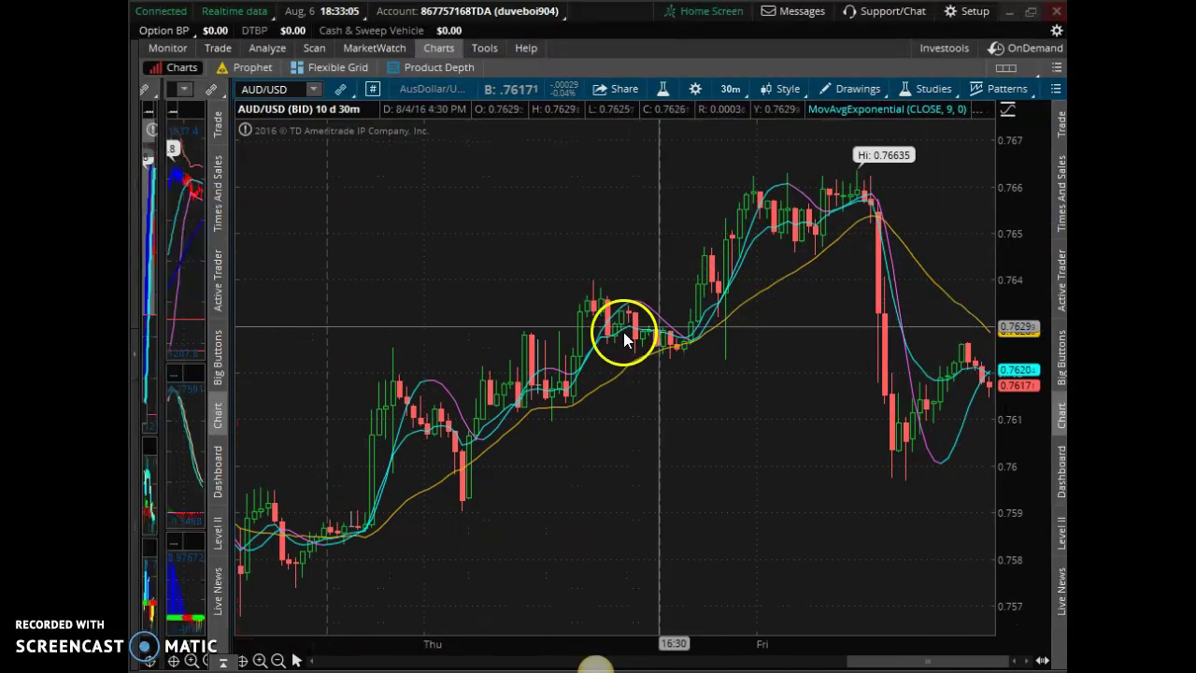
left_click(277, 661)
left_click(278, 661)
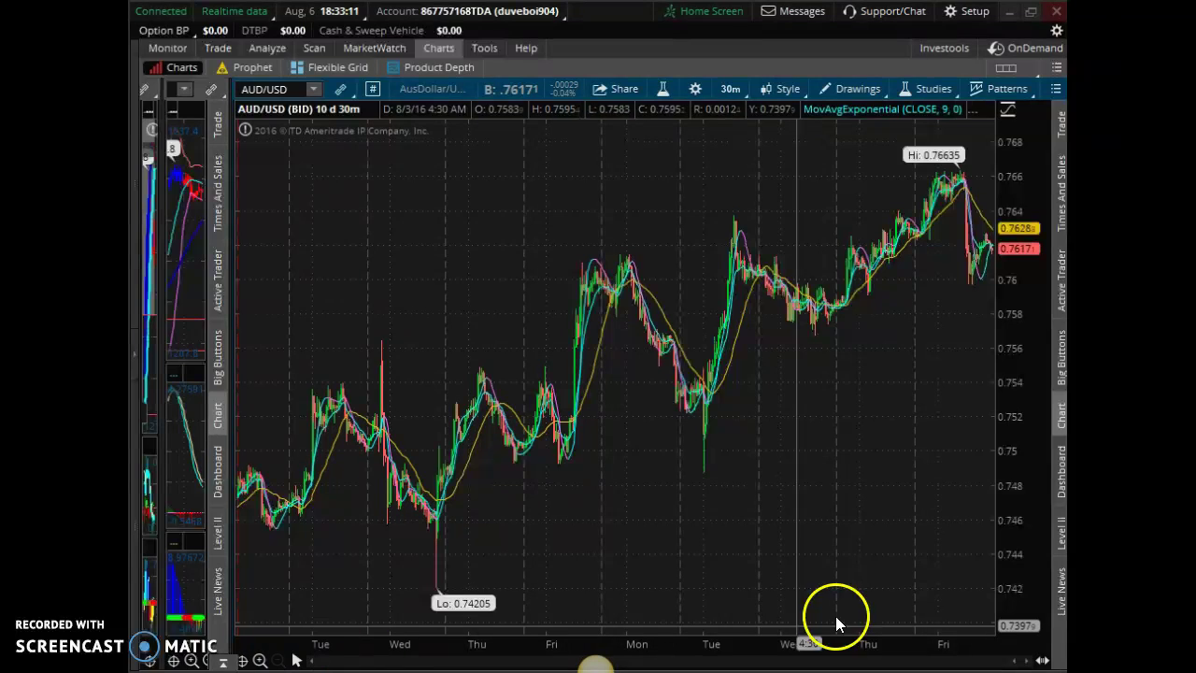
left_click(436, 593)
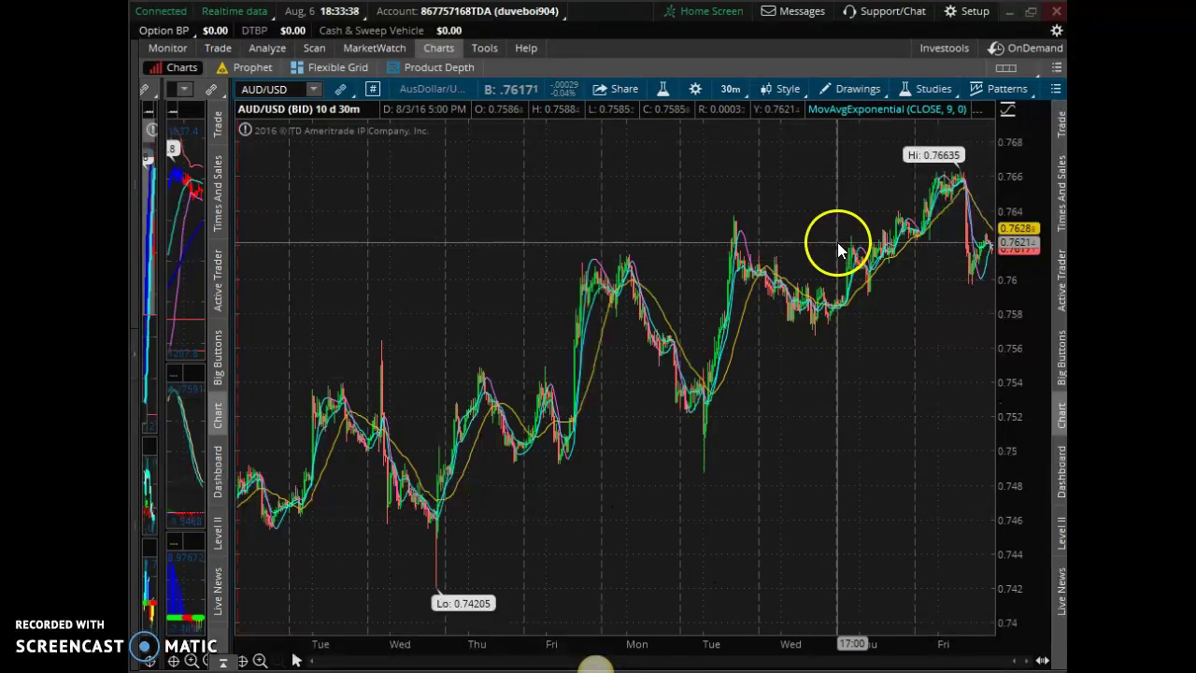
Set the HullMovingAvg study's length to 200 and apply it to the chart
left_click(934, 92)
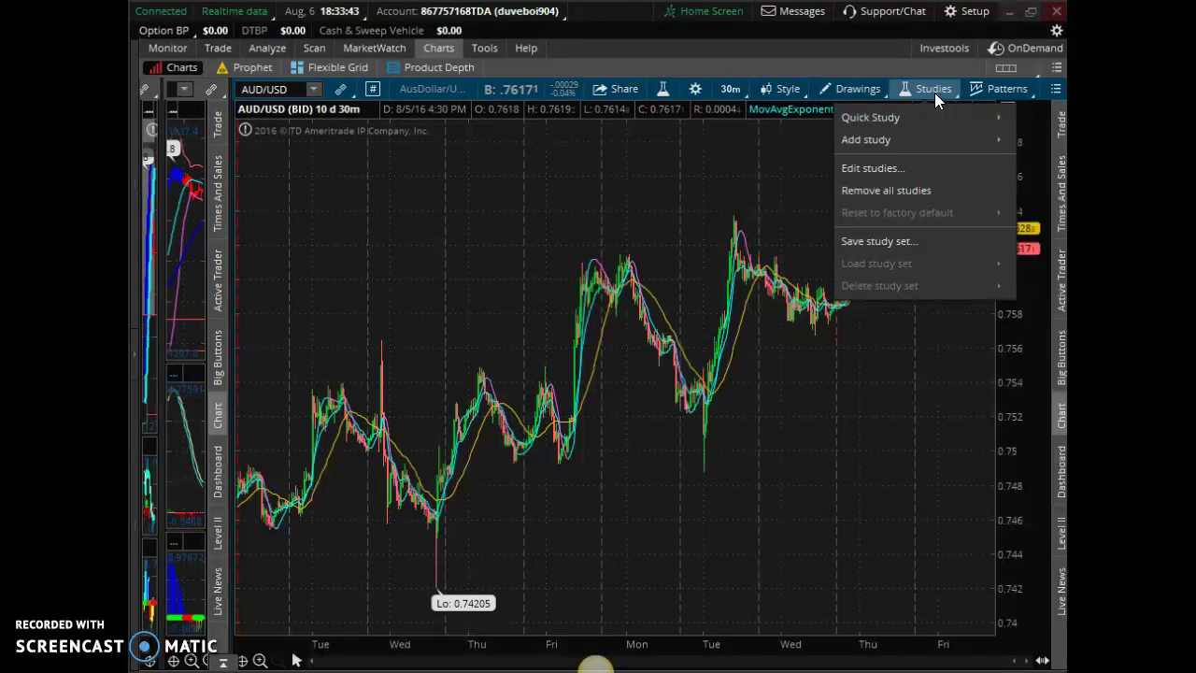
left_click(923, 166)
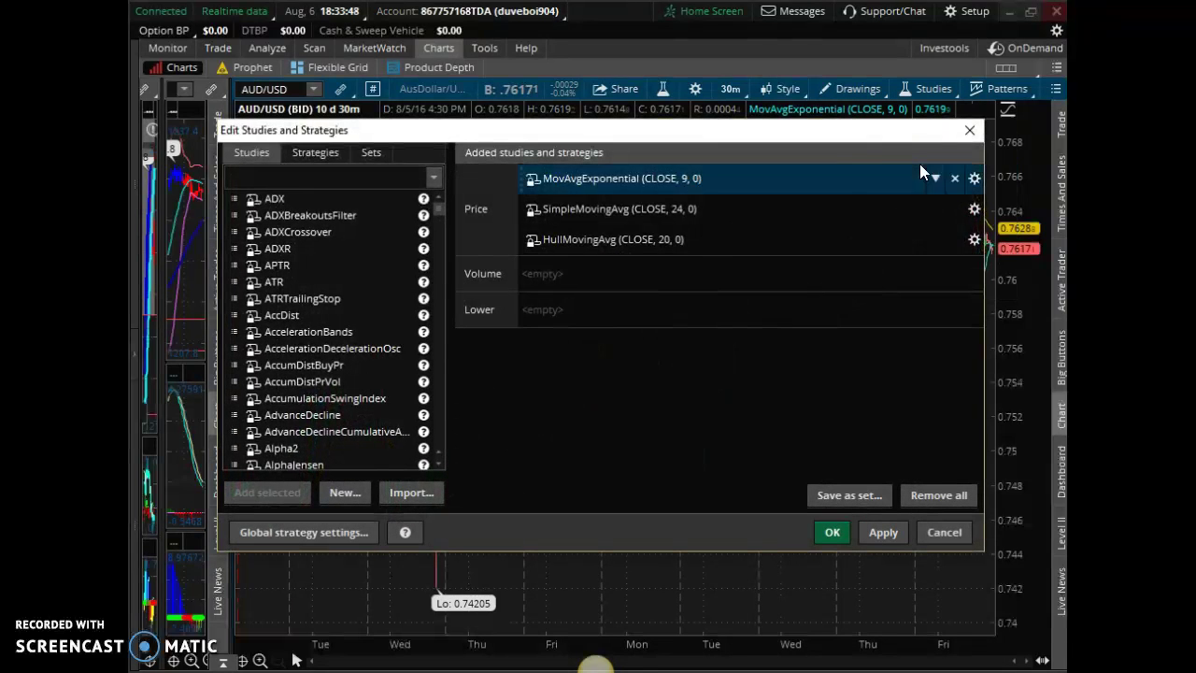
left_click(662, 248)
double_click(659, 245)
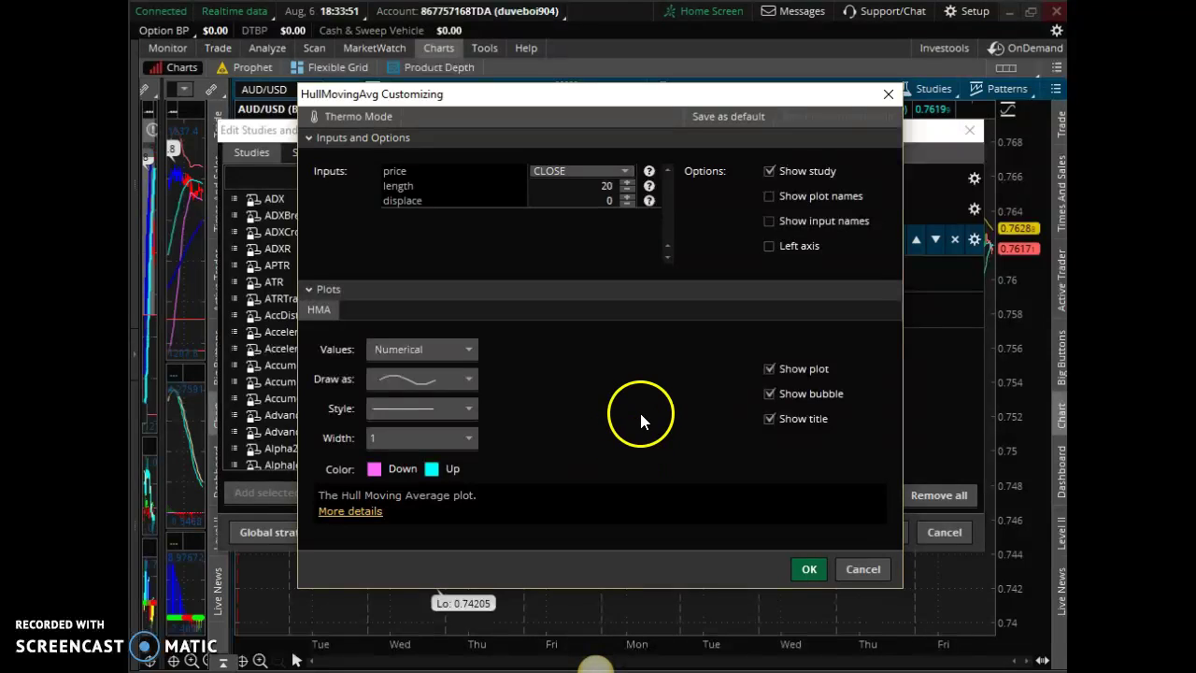
double_click(609, 185)
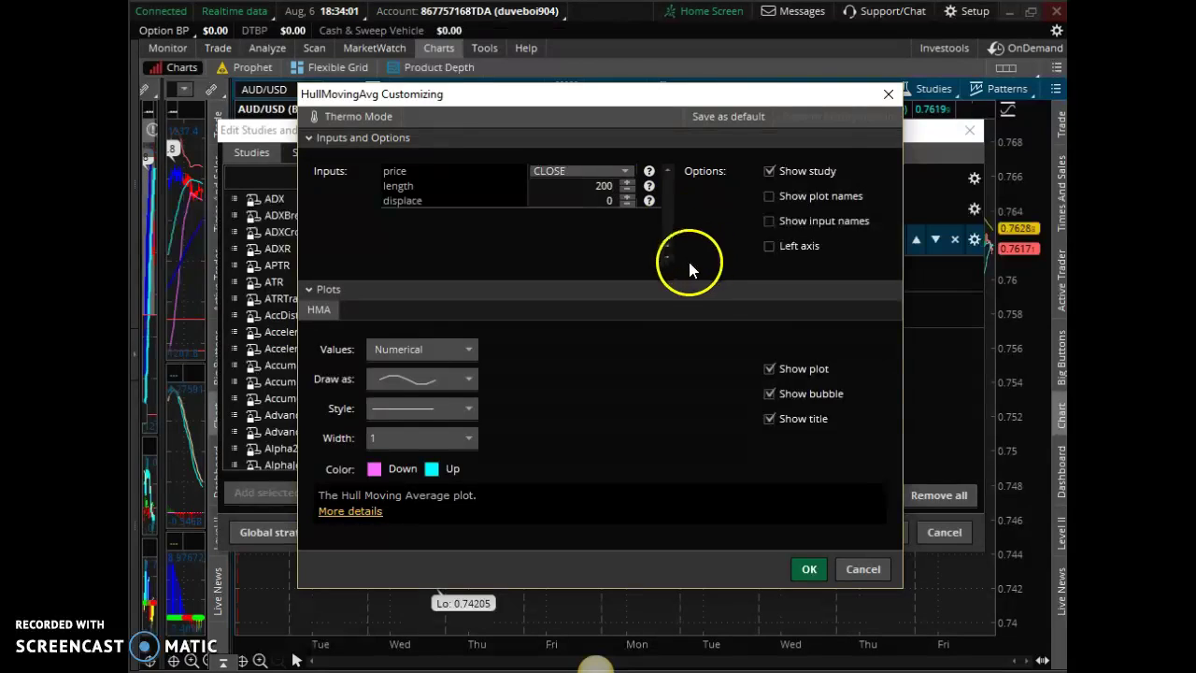
left_click(809, 566)
left_click(885, 535)
left_click(832, 533)
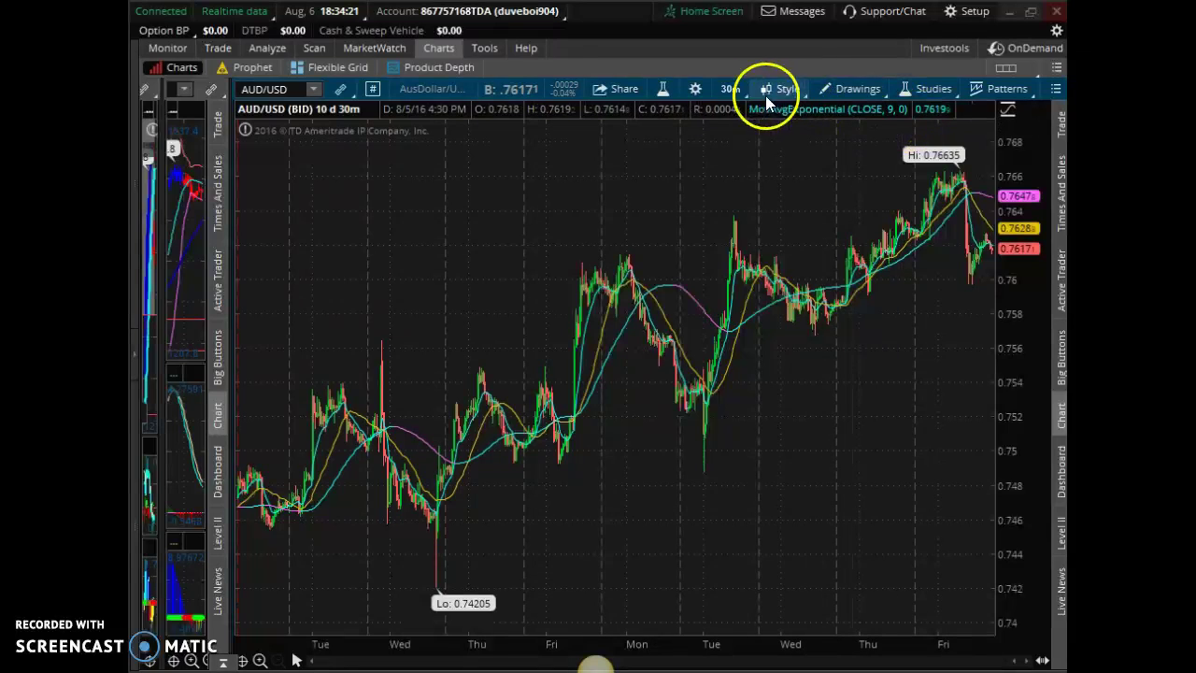
Reopen the HullMovingAvg study's settings and set its length to 400
left_click(926, 88)
left_click(904, 174)
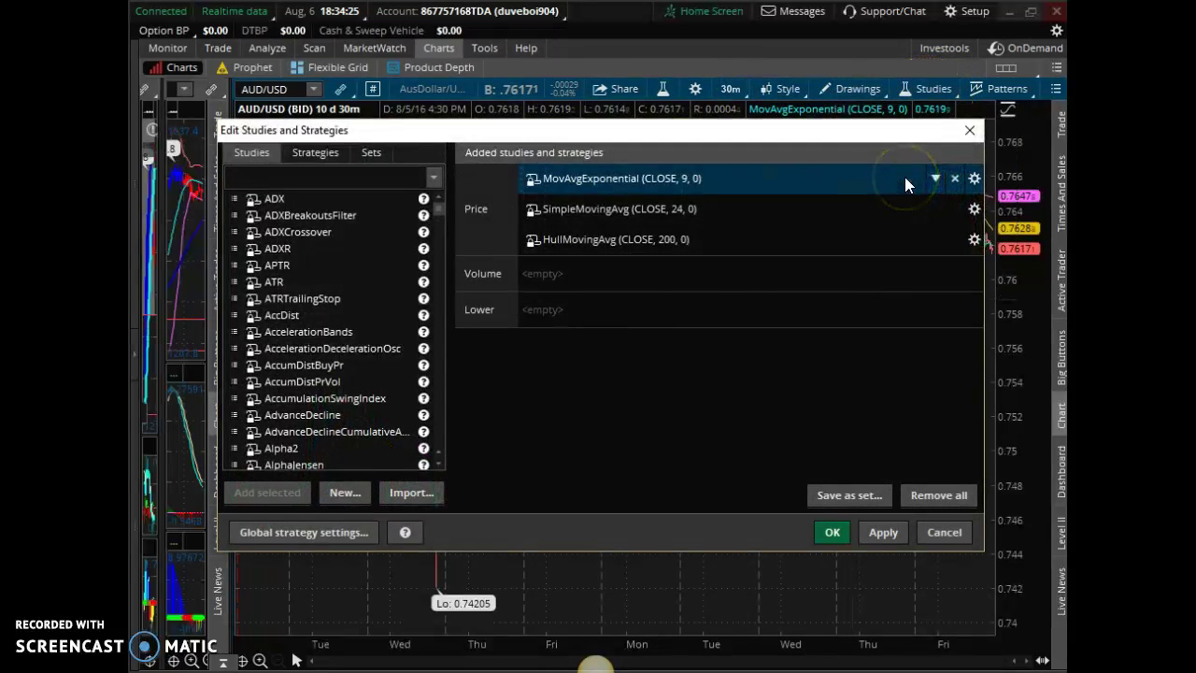
left_click(714, 241)
double_click(713, 240)
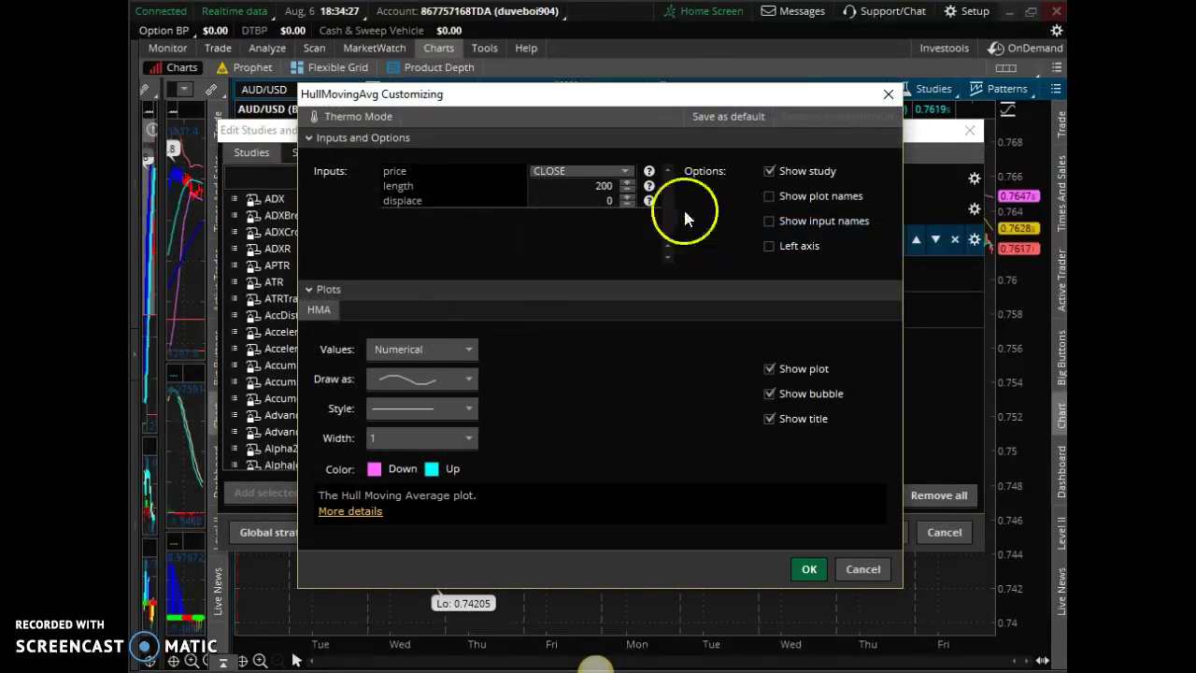
double_click(602, 184)
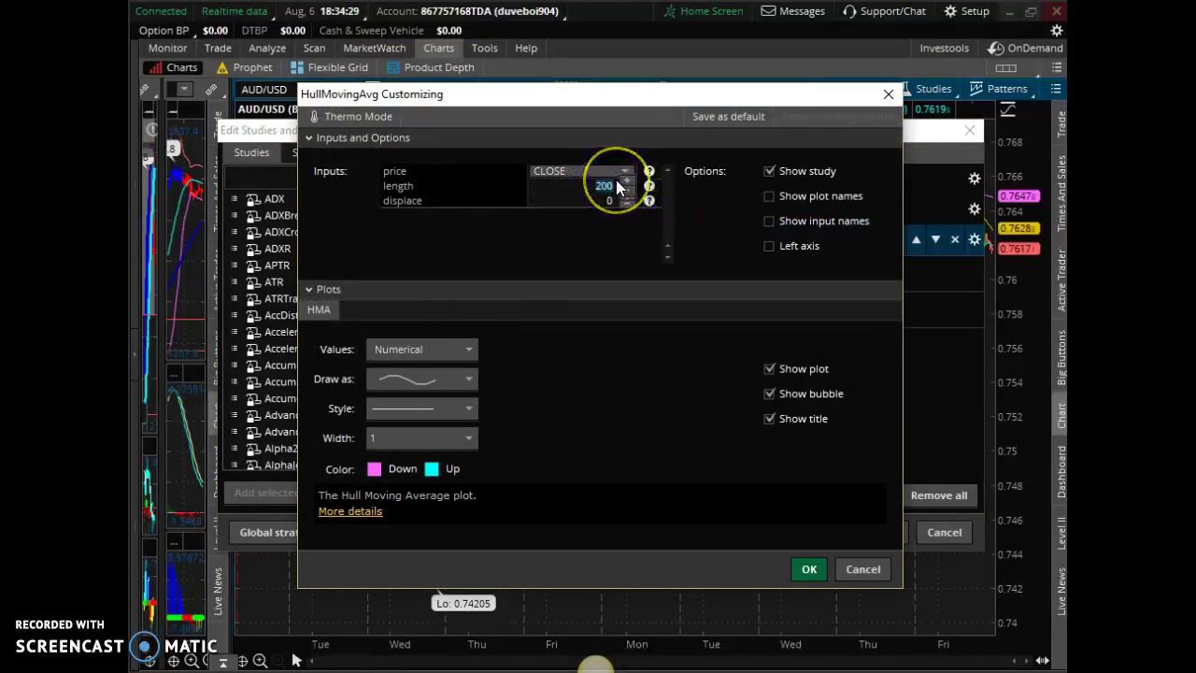
type("400")
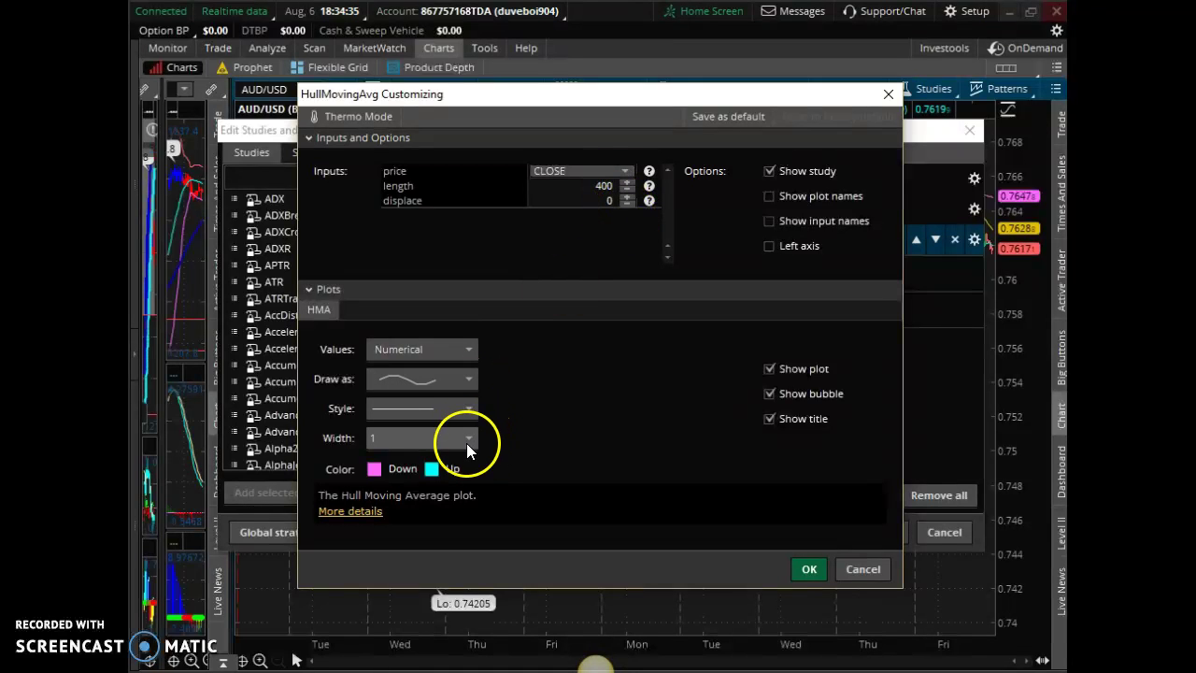
Set the Hull moving average line's width to 3, keeping the solid style, and apply the study changes to the chart
left_click(471, 410)
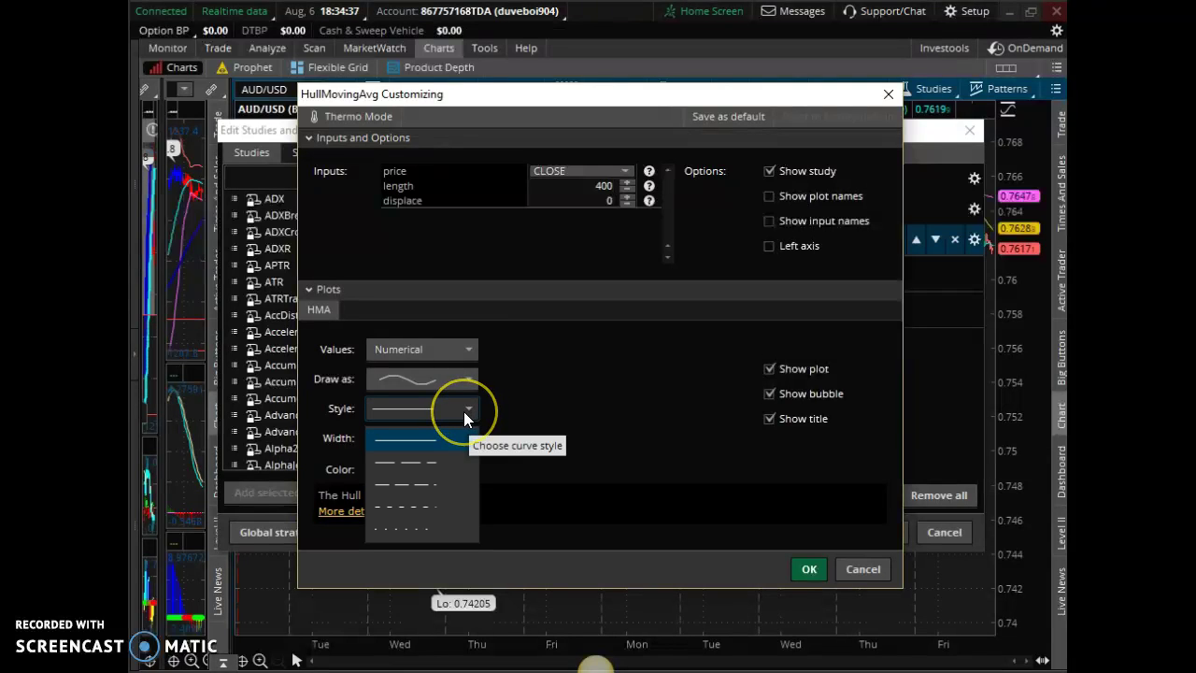
left_click(465, 411)
left_click(465, 439)
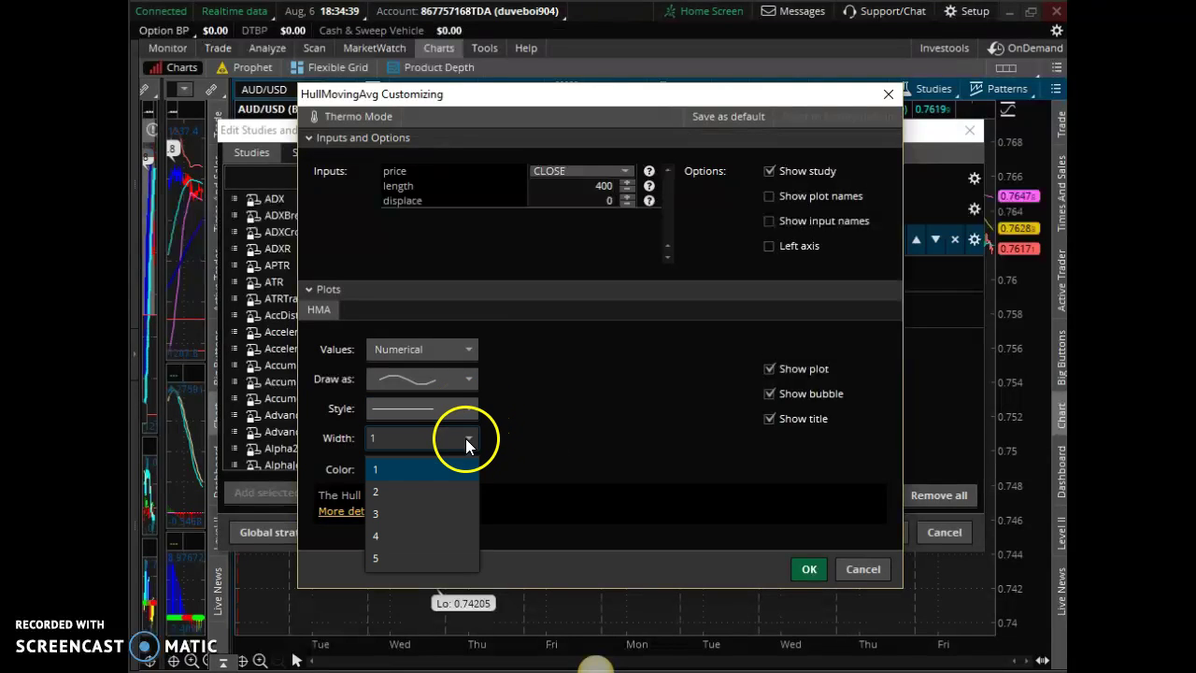
left_click(429, 516)
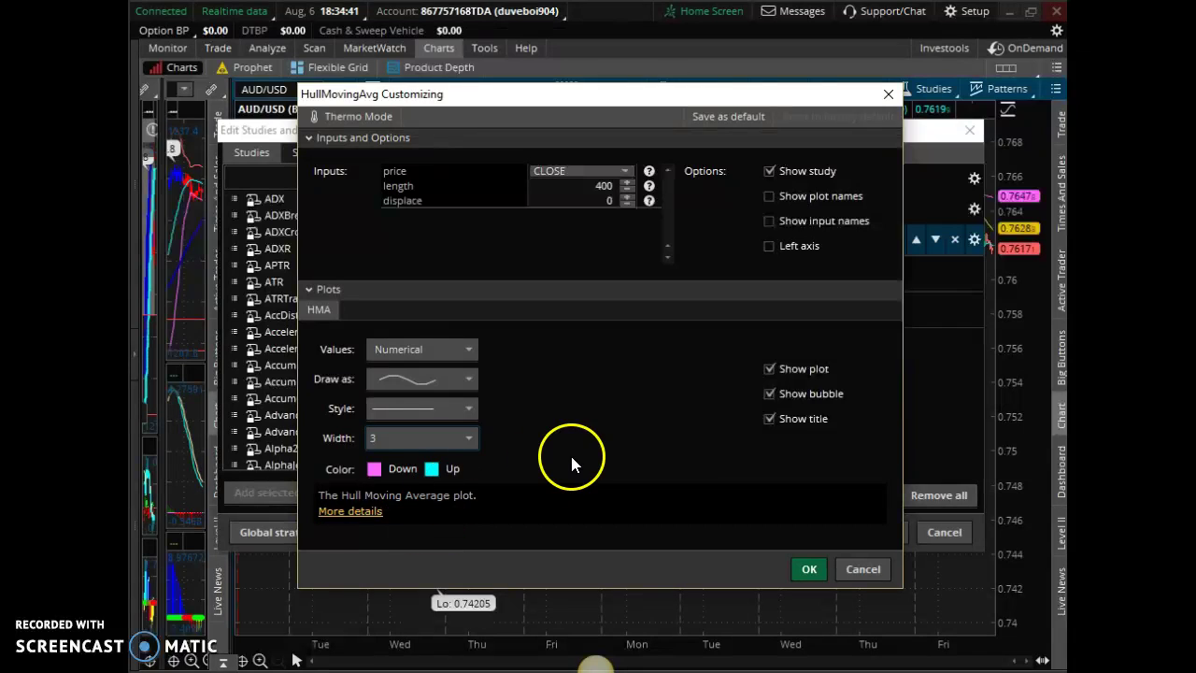
left_click(808, 570)
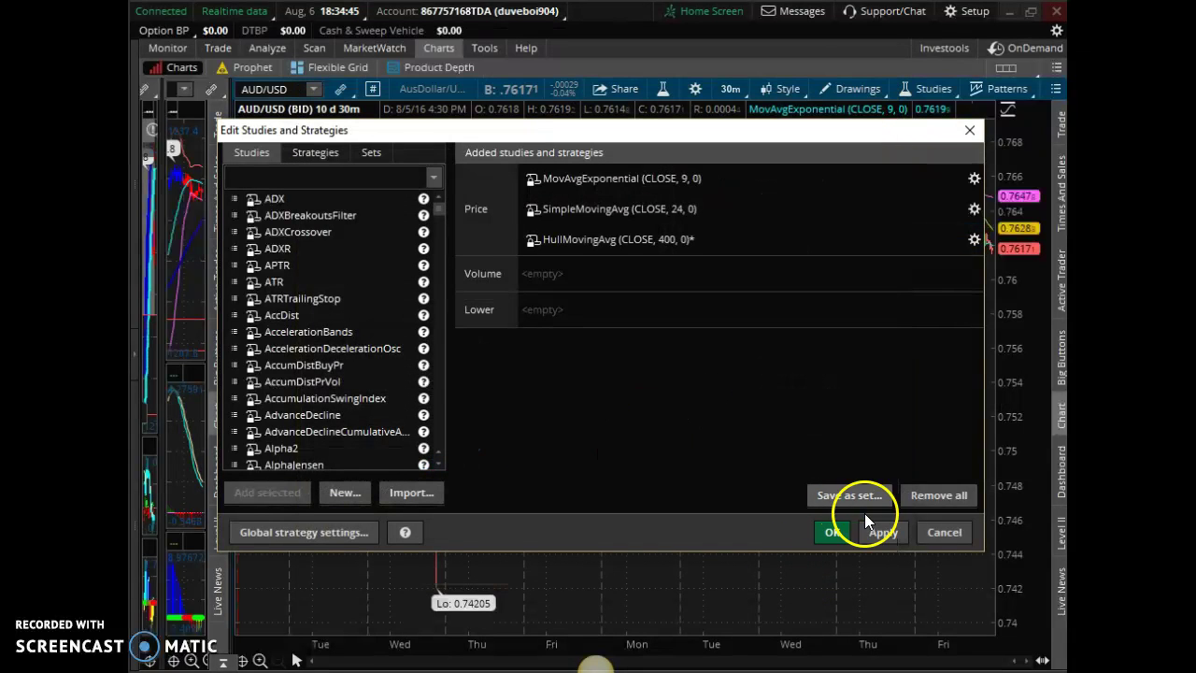
left_click(883, 532)
left_click(832, 532)
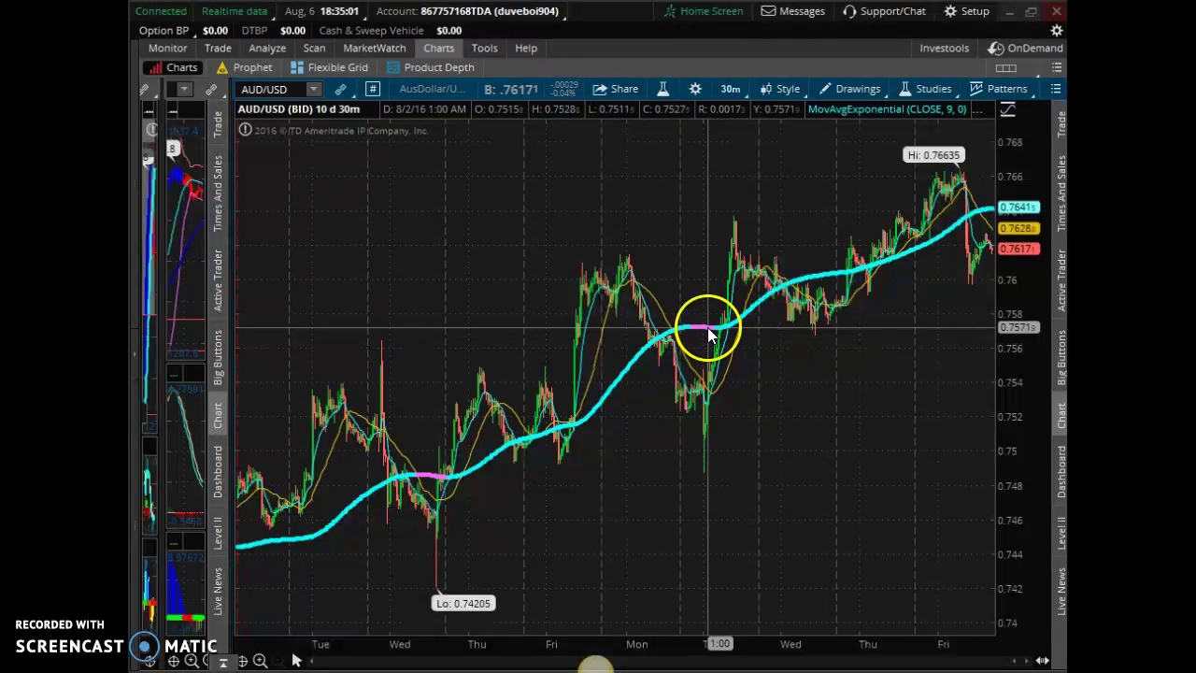
Increase the HullMovingAvg study's length to 425 and apply it to the chart
left_click(931, 89)
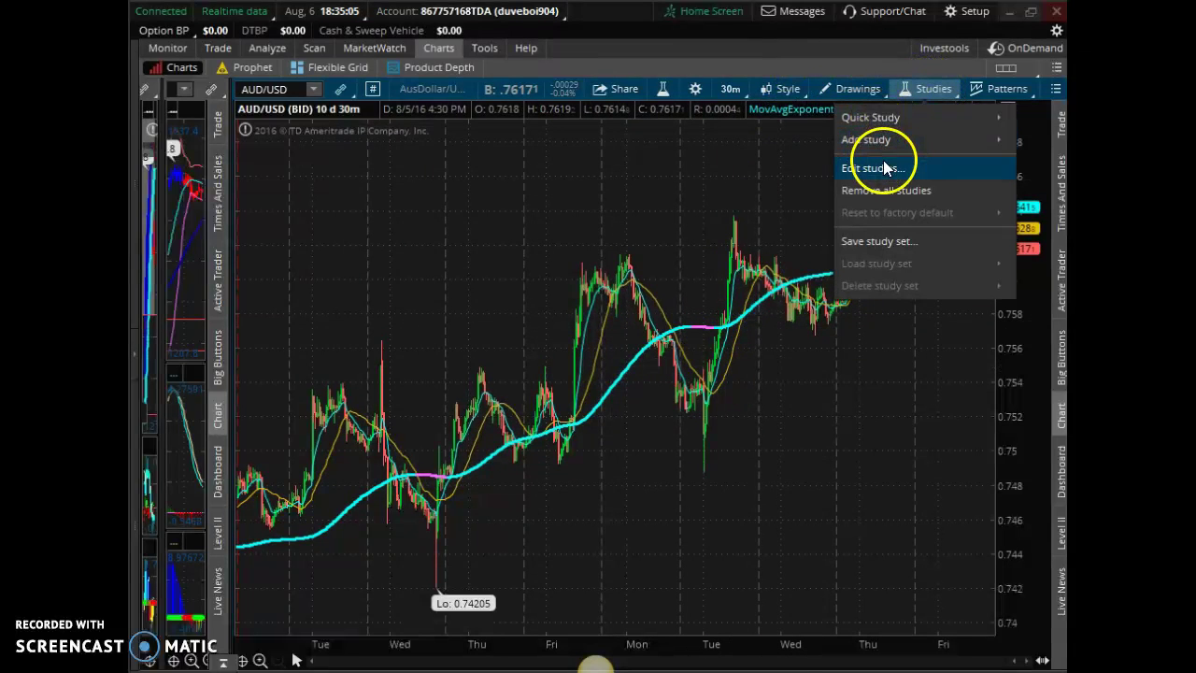
left_click(884, 164)
double_click(656, 239)
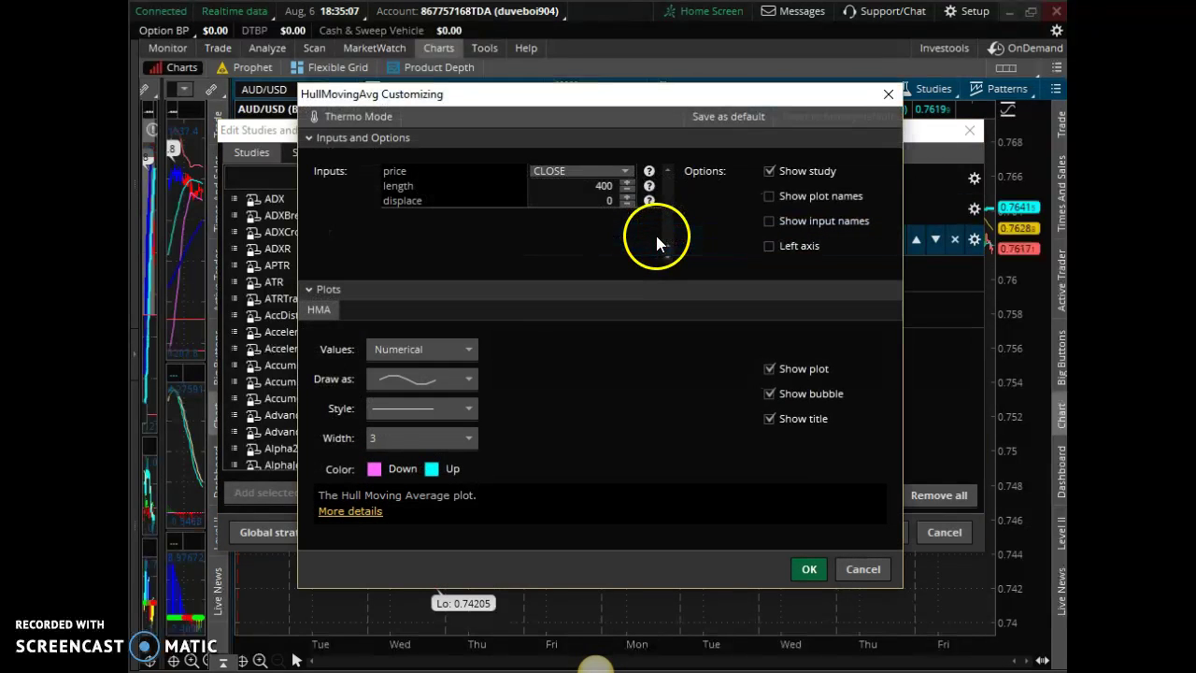
left_click_drag(629, 182, 629, 183)
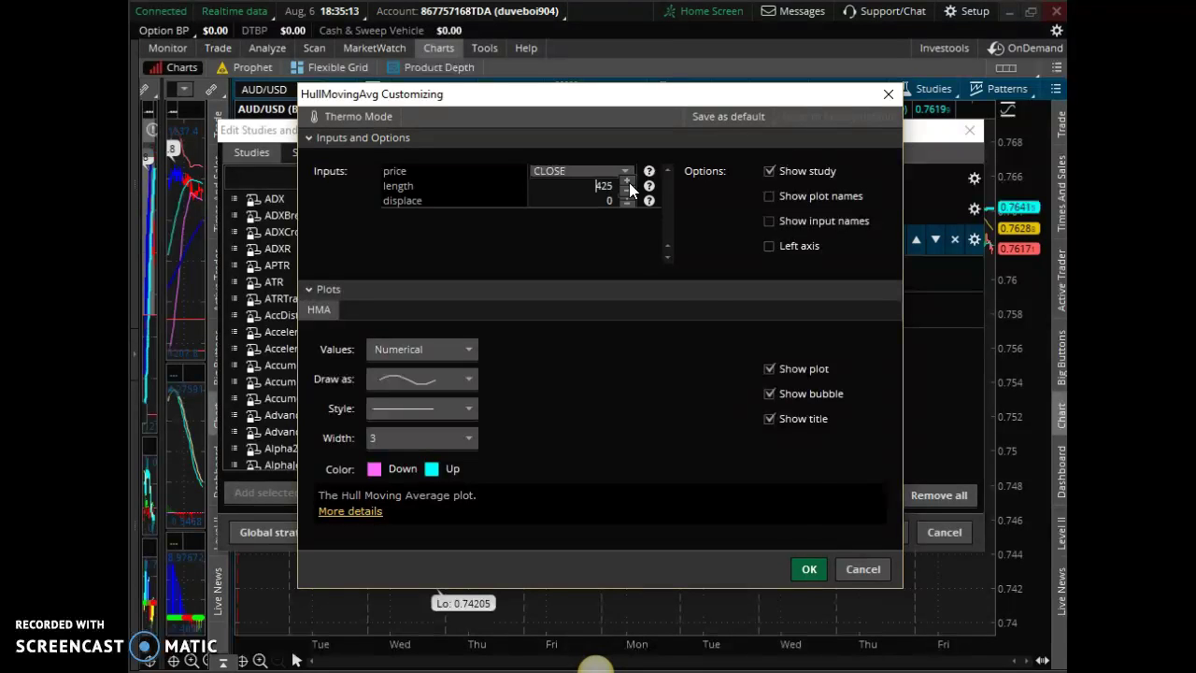
left_click(811, 569)
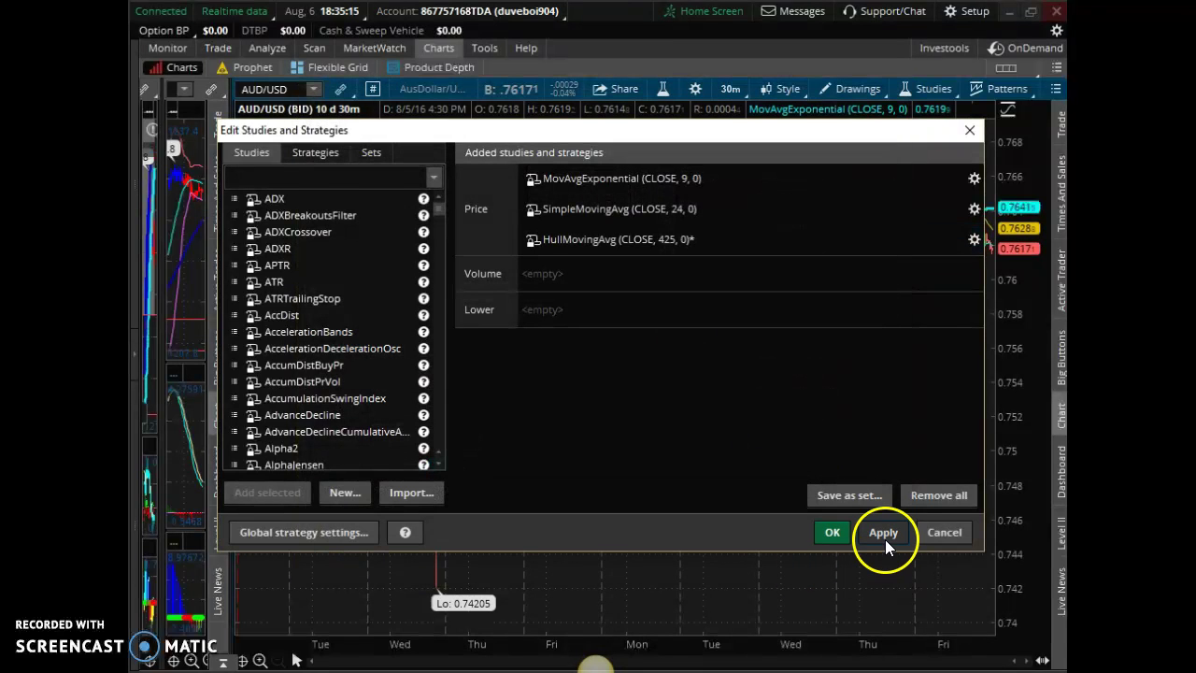
left_click(830, 530)
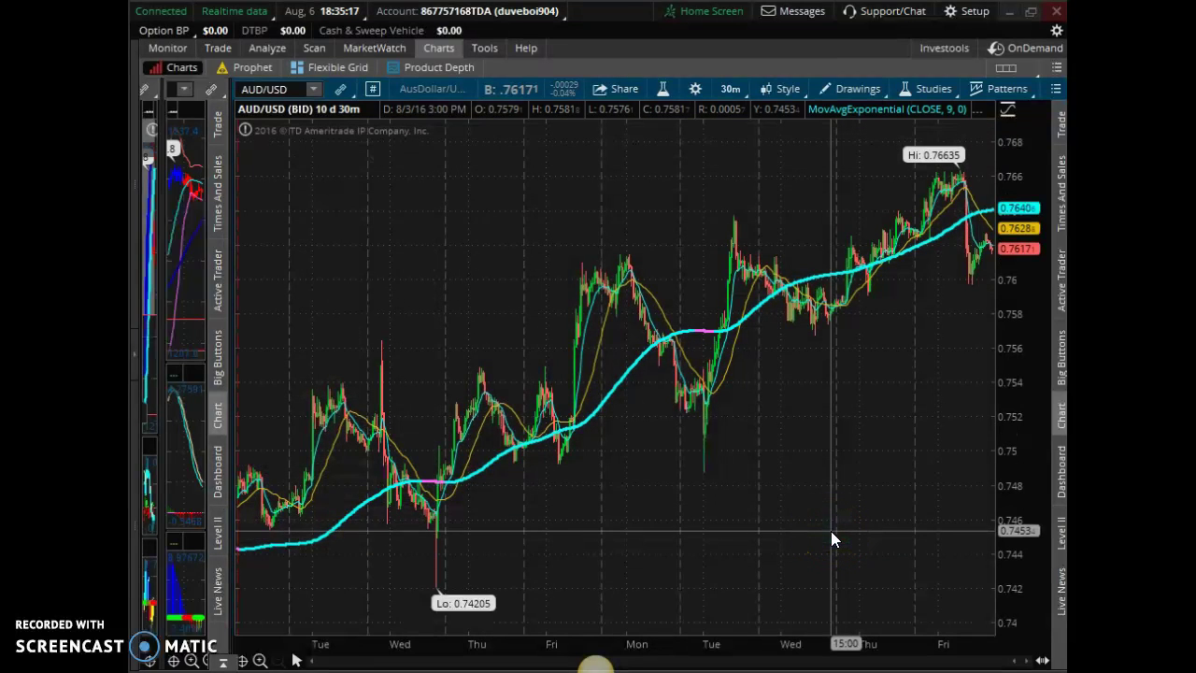
Increase the HullMovingAvg study's length to 450 and apply it to the chart
left_click(935, 90)
left_click_drag(921, 93, 889, 168)
left_click(890, 168)
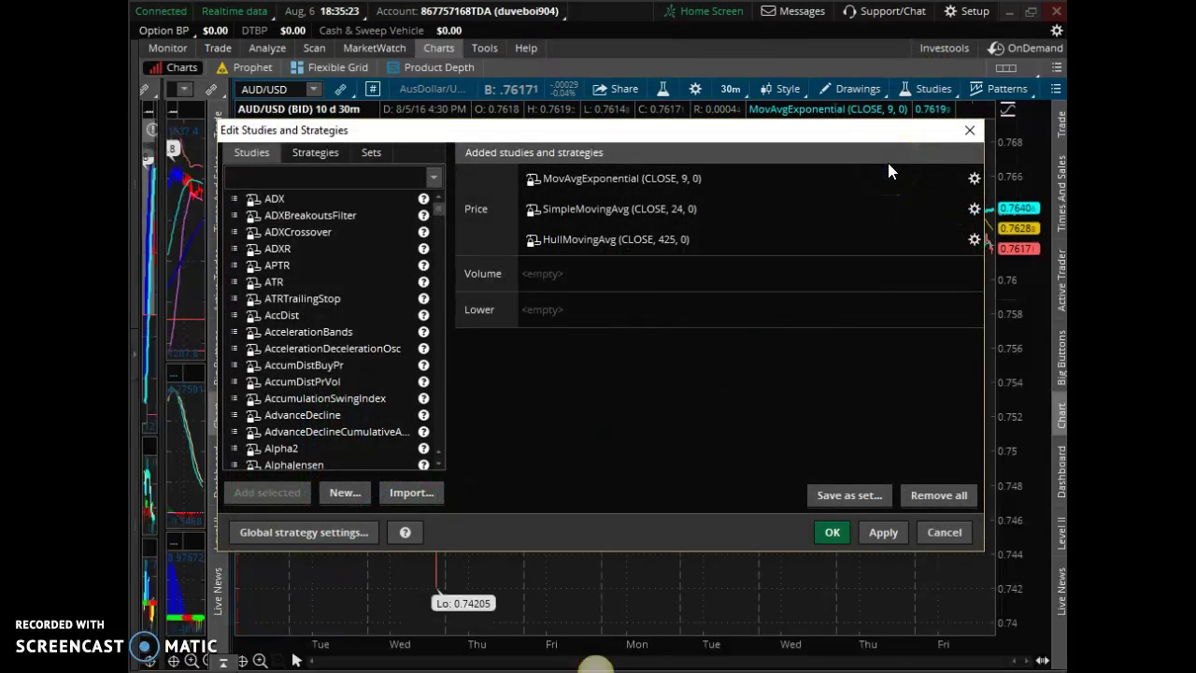
left_click(665, 246)
double_click(664, 245)
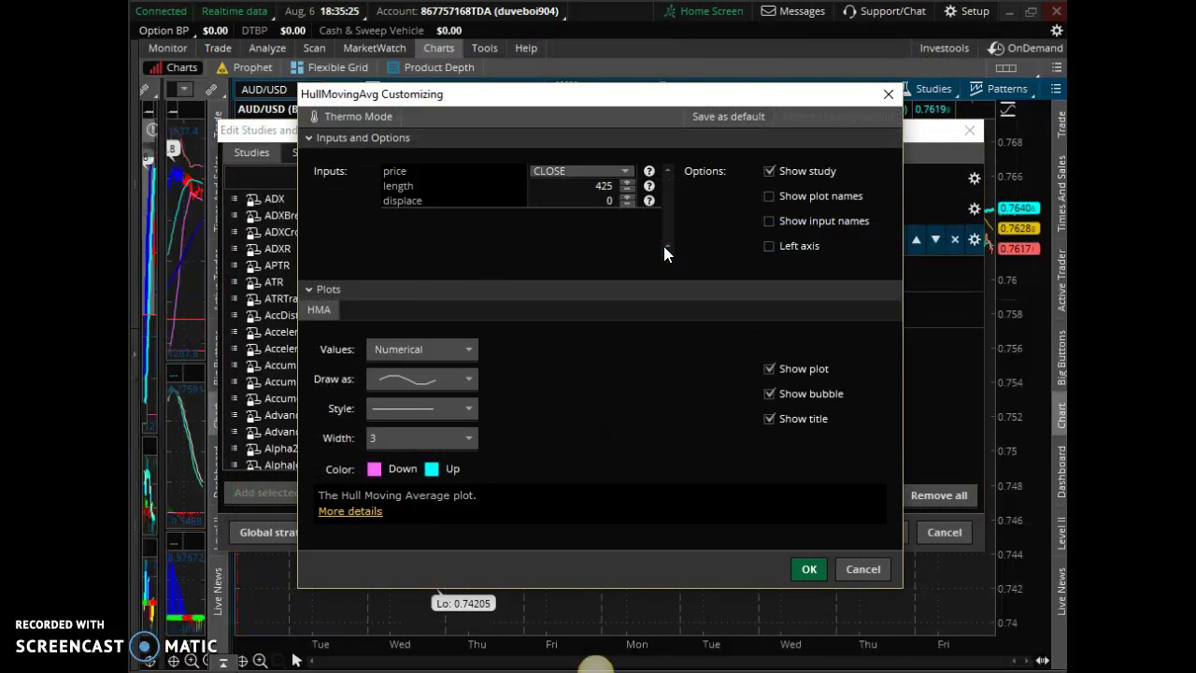
left_click(603, 185)
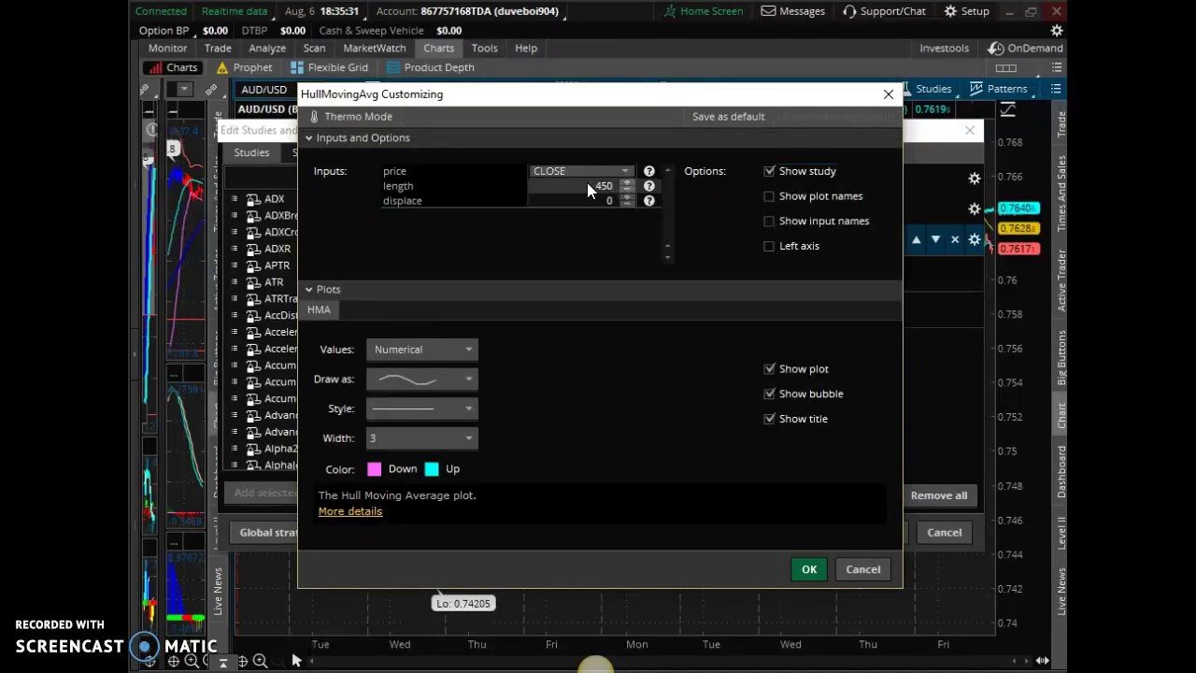
left_click(728, 608)
left_click(812, 568)
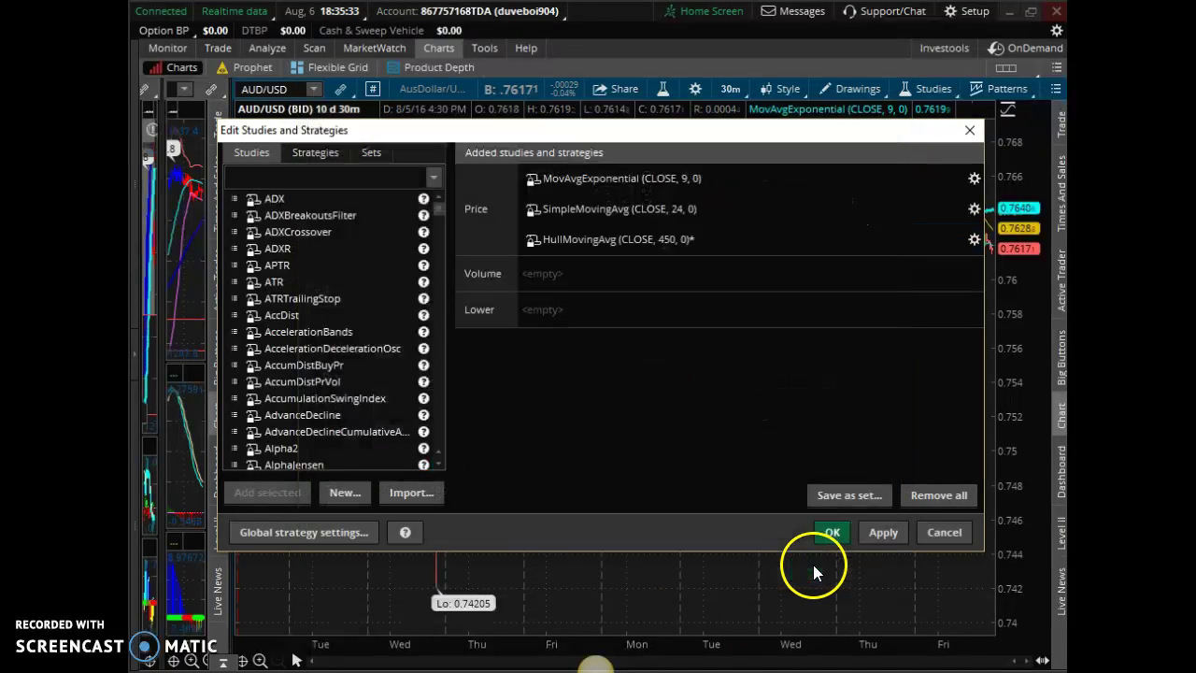
left_click(836, 531)
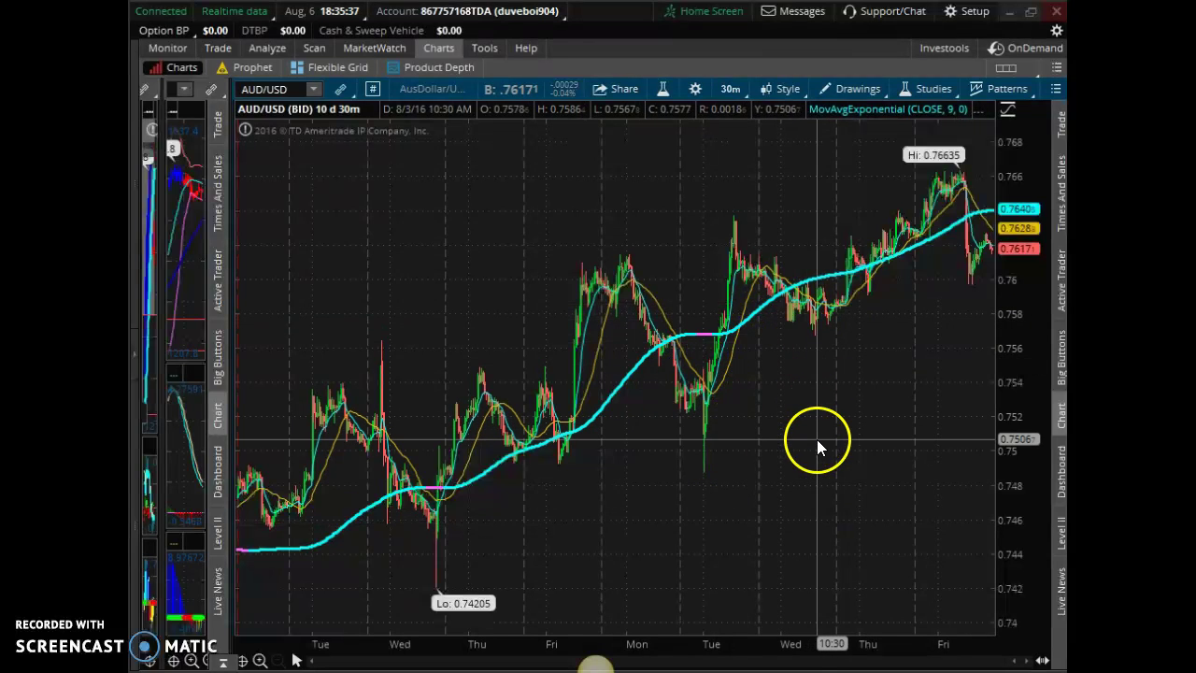
Switch the AUD/USD chart to the 20-day, 1-hour time frame and examine the Hull moving average's color changes against price
left_click(732, 89)
left_click(693, 208)
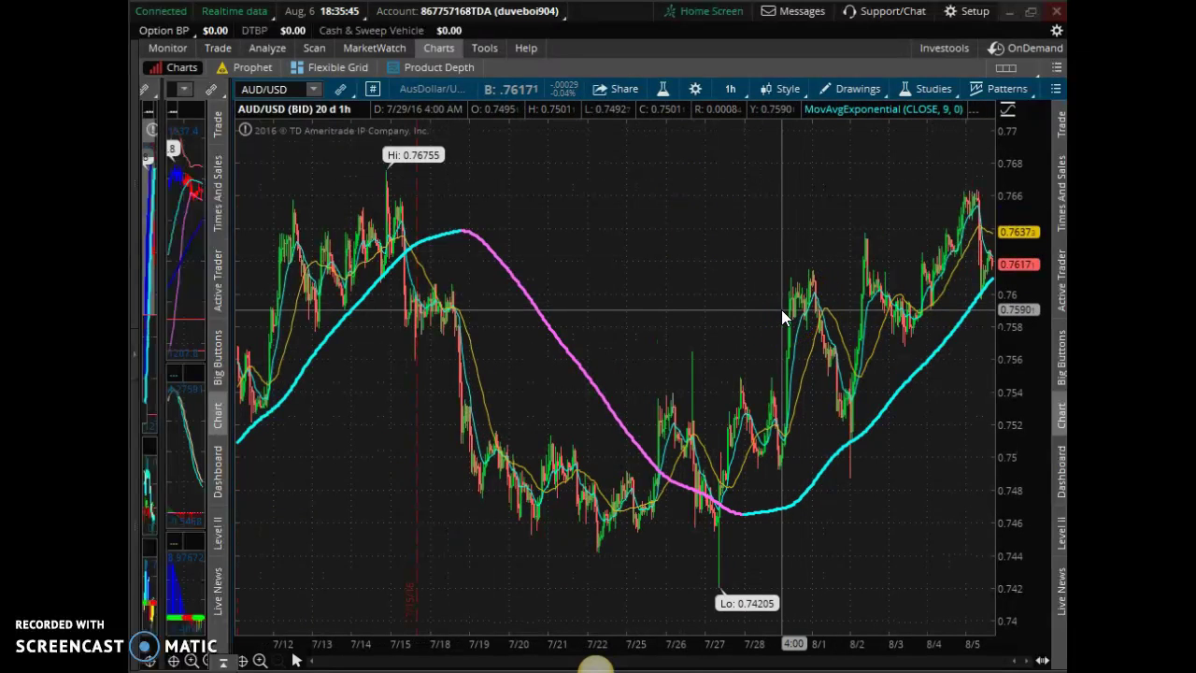
left_click(782, 310)
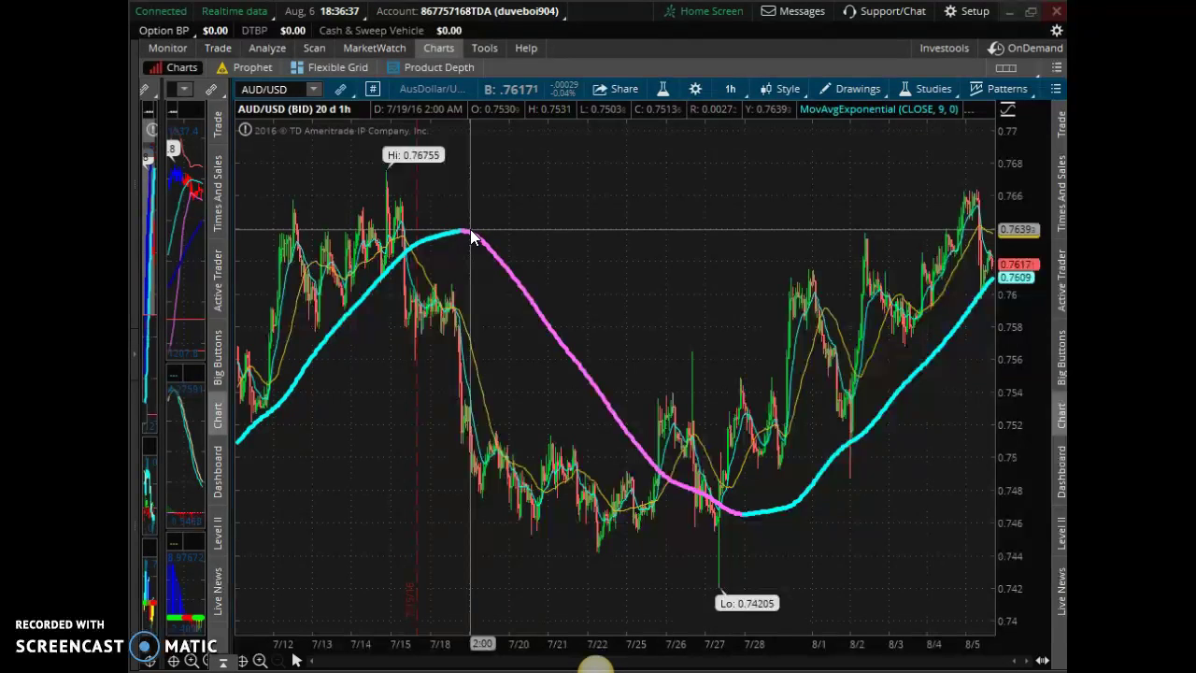
left_click(489, 254)
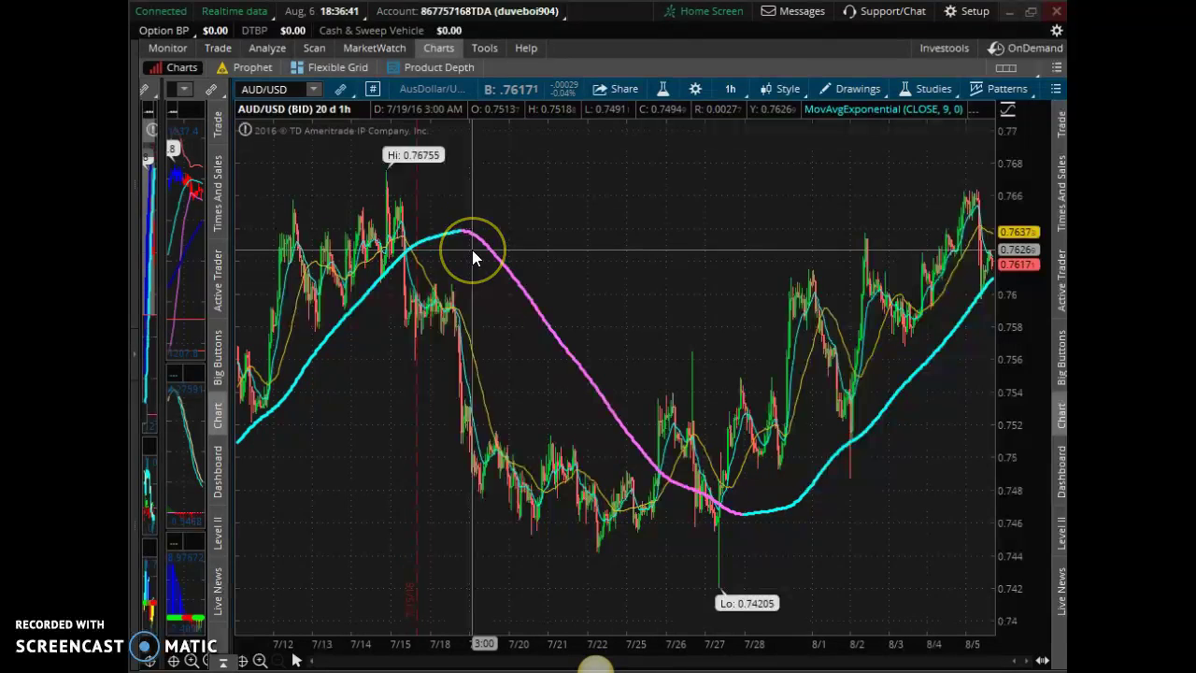
mouse_move(472, 249)
left_mouse_down()
mouse_move(630, 432)
mouse_move(528, 488)
mouse_move(265, 428)
mouse_move(364, 321)
mouse_move(297, 423)
mouse_move(250, 432)
mouse_move(356, 301)
mouse_move(303, 443)
mouse_move(469, 557)
left_mouse_up()
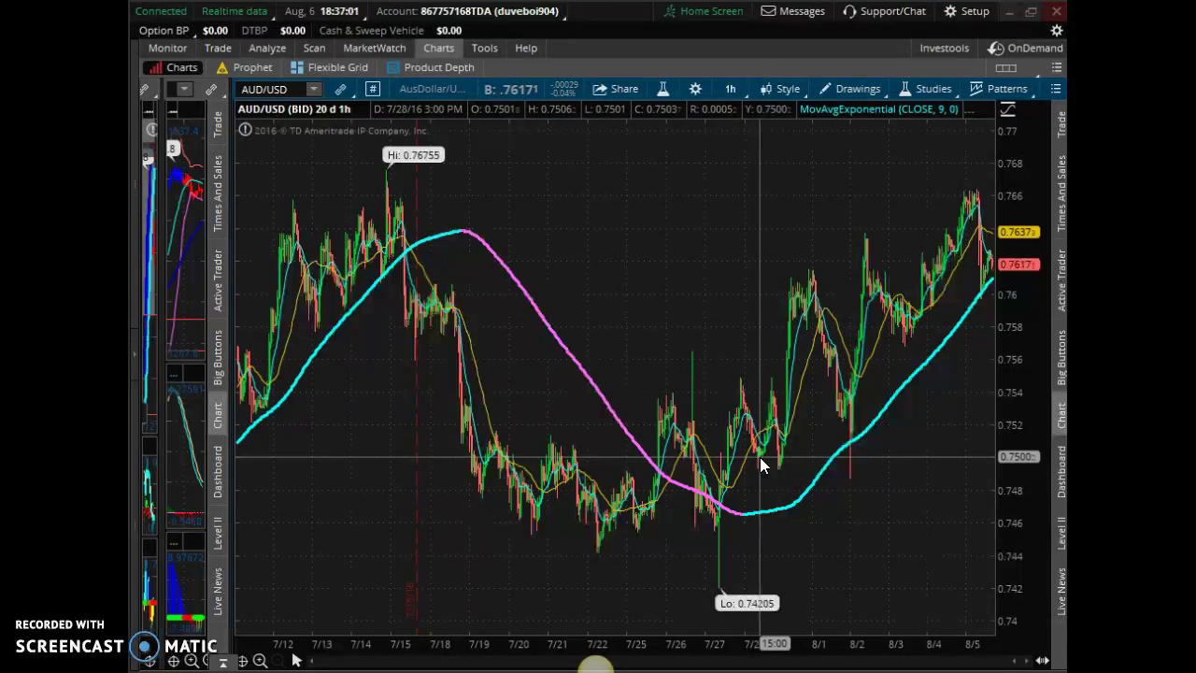
left_click(932, 554)
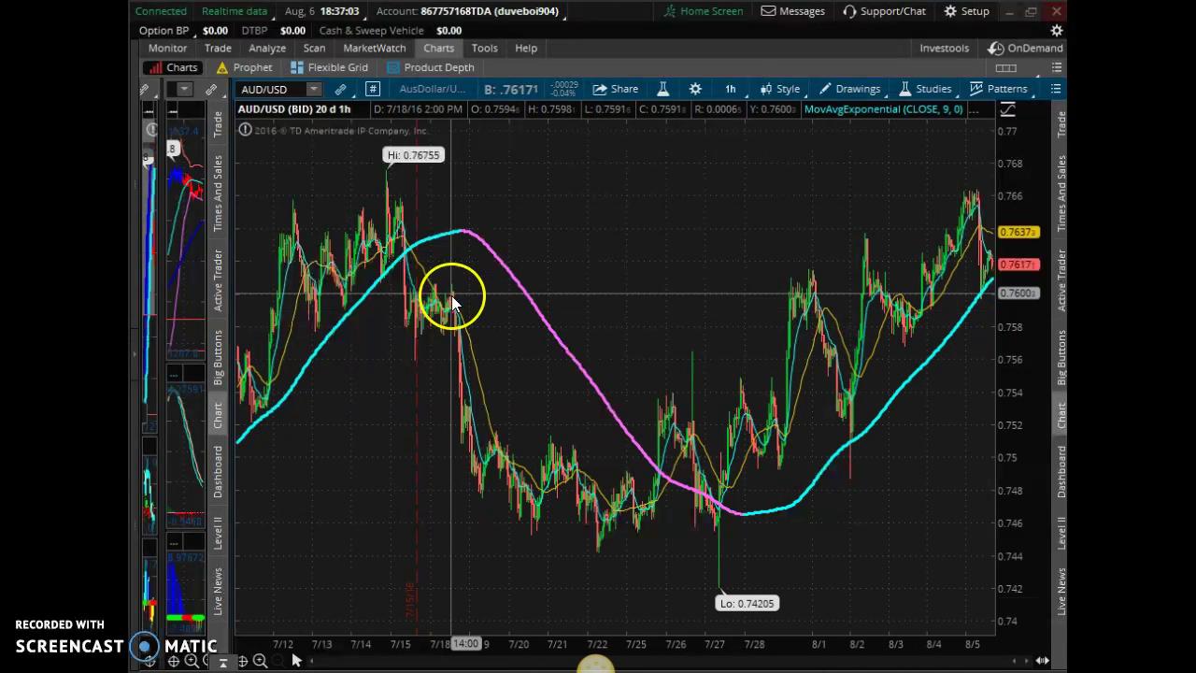
Switch the chart to the 5-day, 15-minute time frame and magnify the latest price drop from Thursday evening through Friday
left_click(729, 84)
left_click(705, 163)
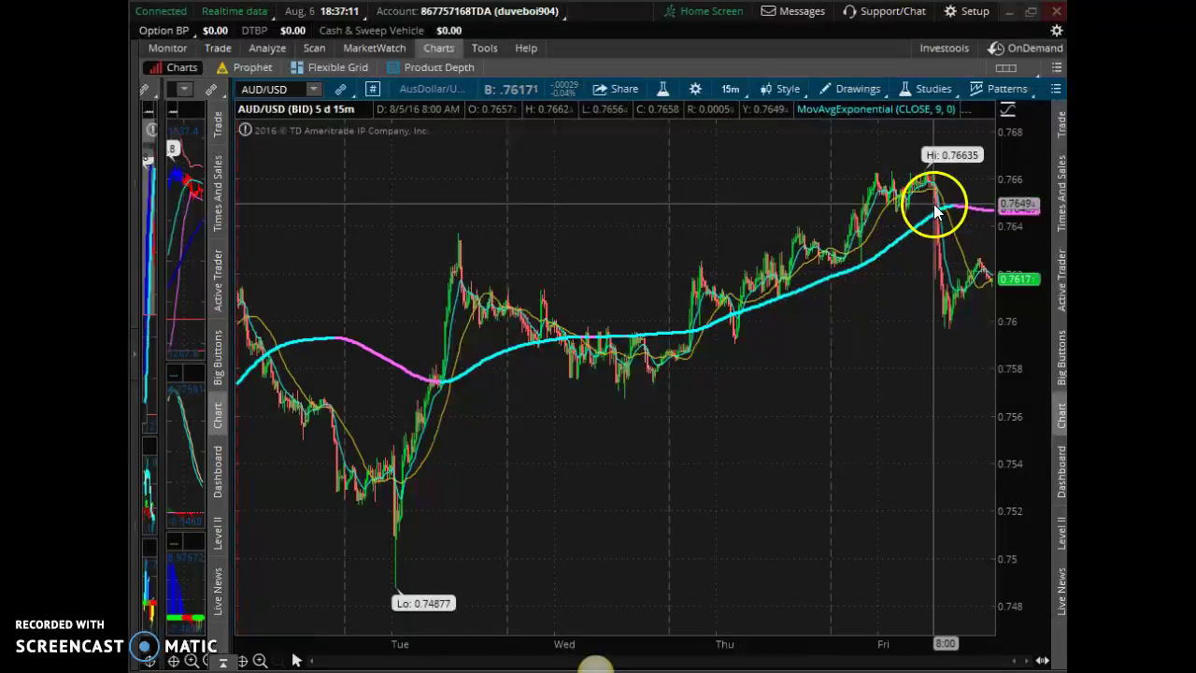
left_click_drag(837, 231, 1031, 193)
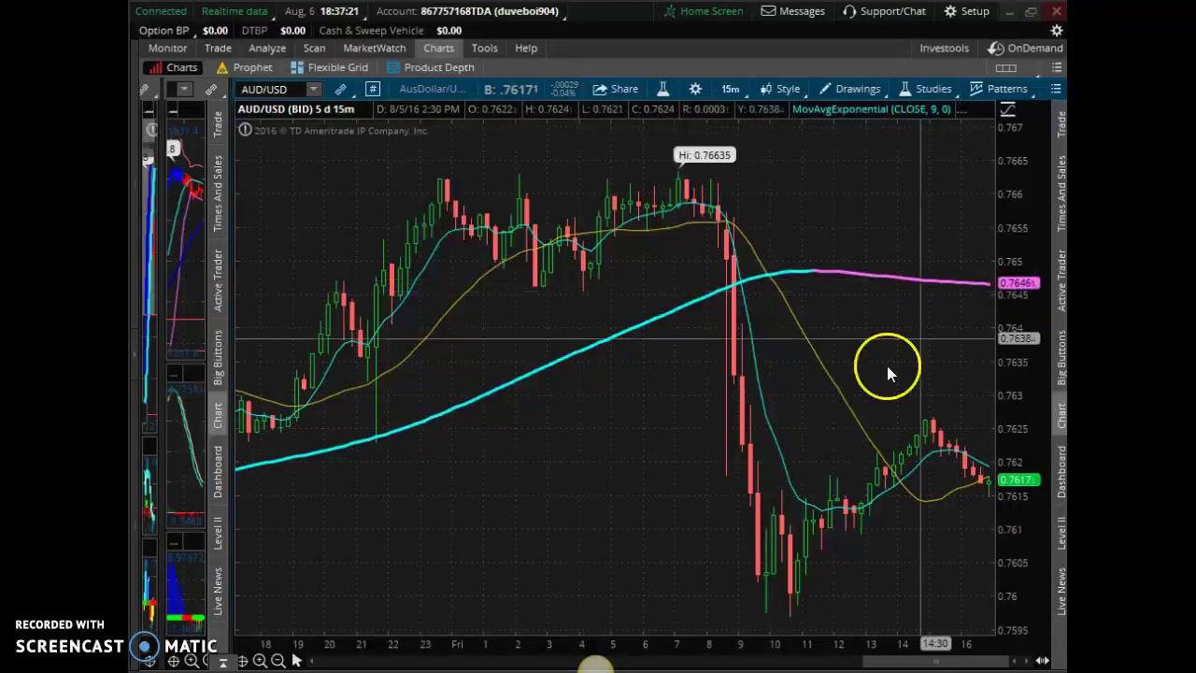
Switch the chart to the 1-year daily time frame and examine the three moving averages
left_click(734, 86)
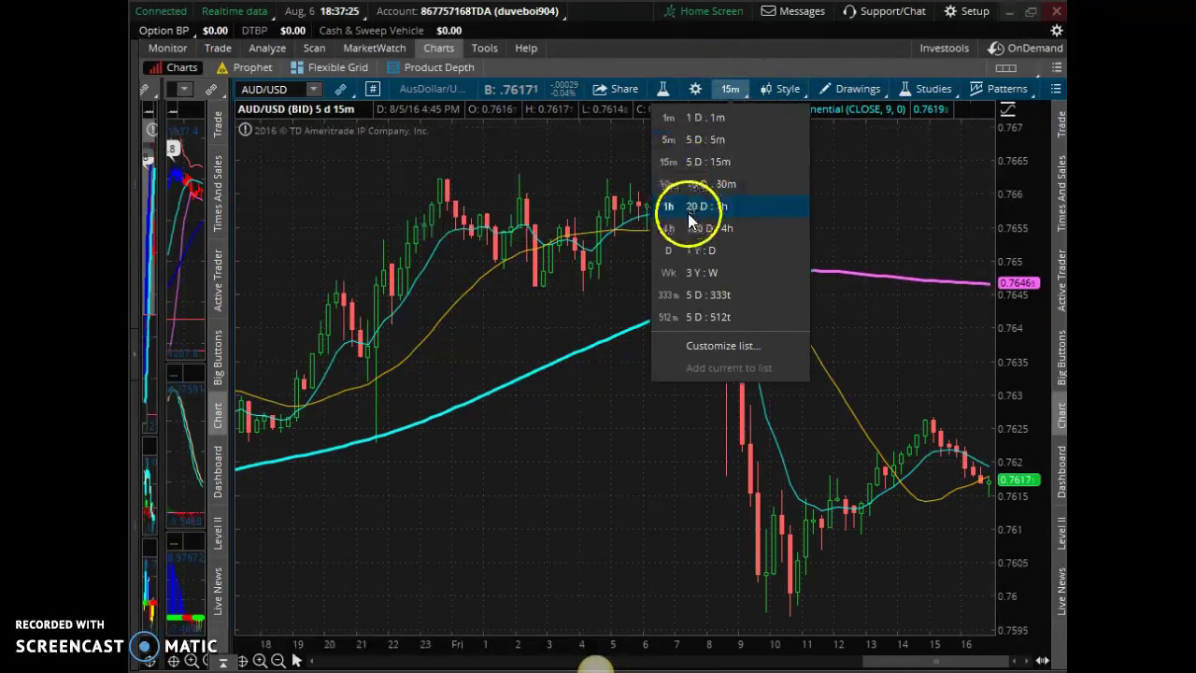
left_click(688, 249)
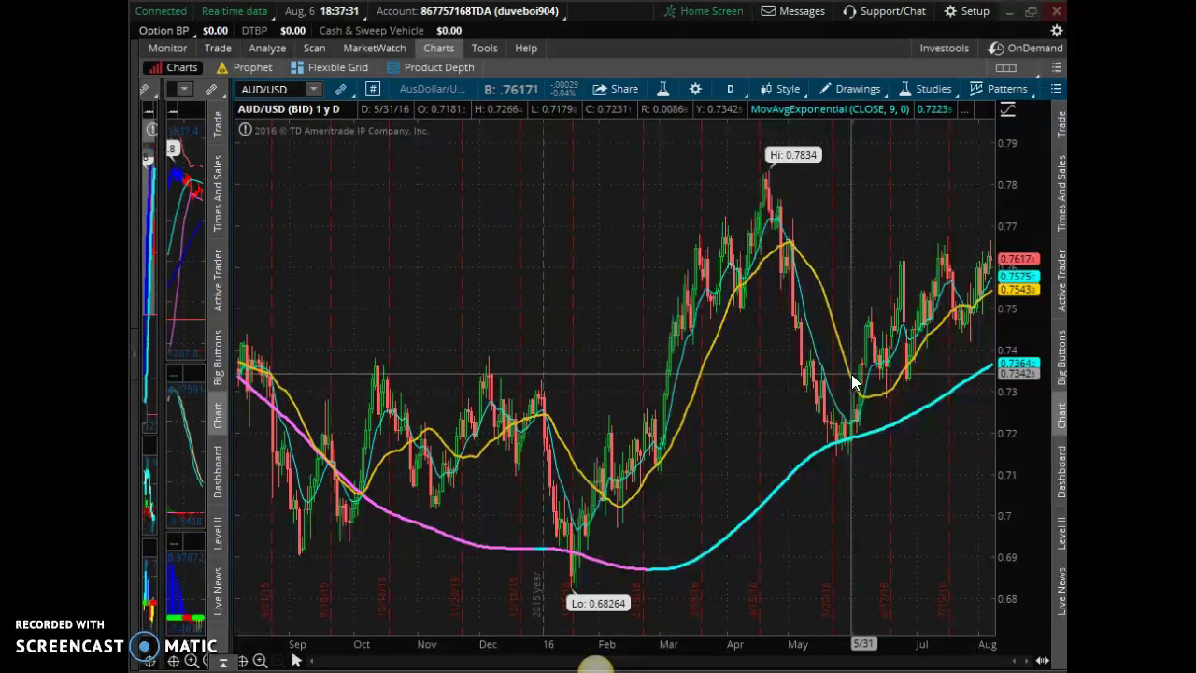
left_click(806, 197)
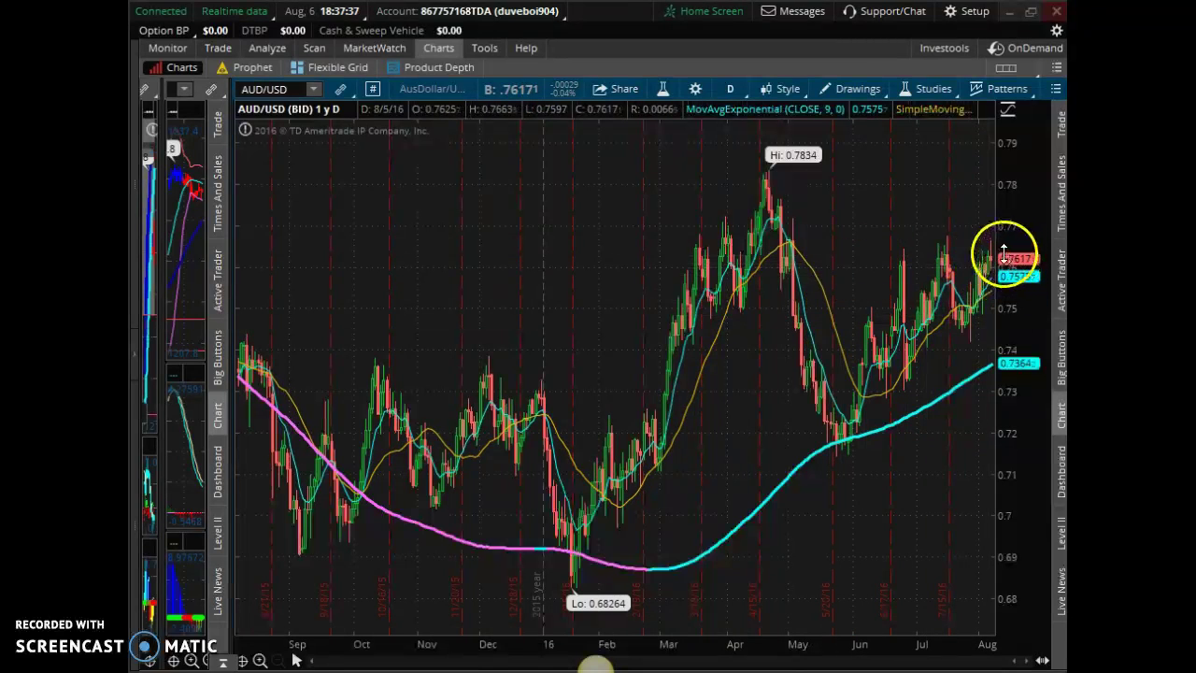
Switch the chart to the 180-day, 4-hour time frame and examine the Hull moving average's trend
left_click(731, 91)
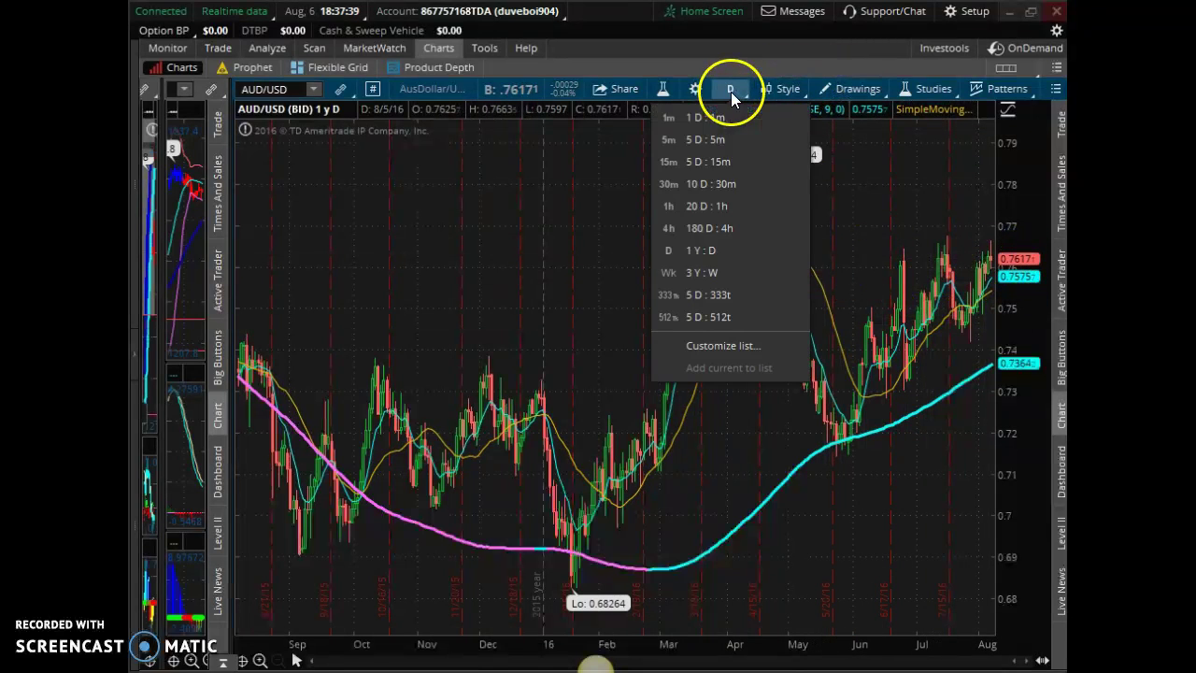
left_click(703, 228)
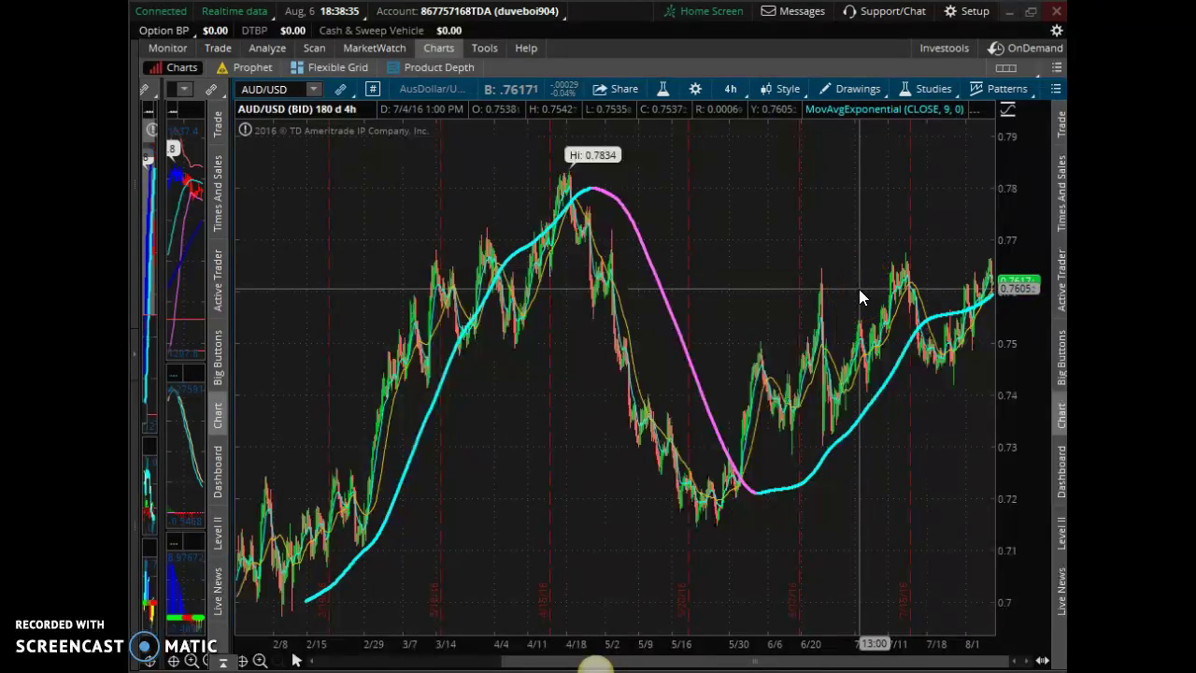
left_click(877, 265)
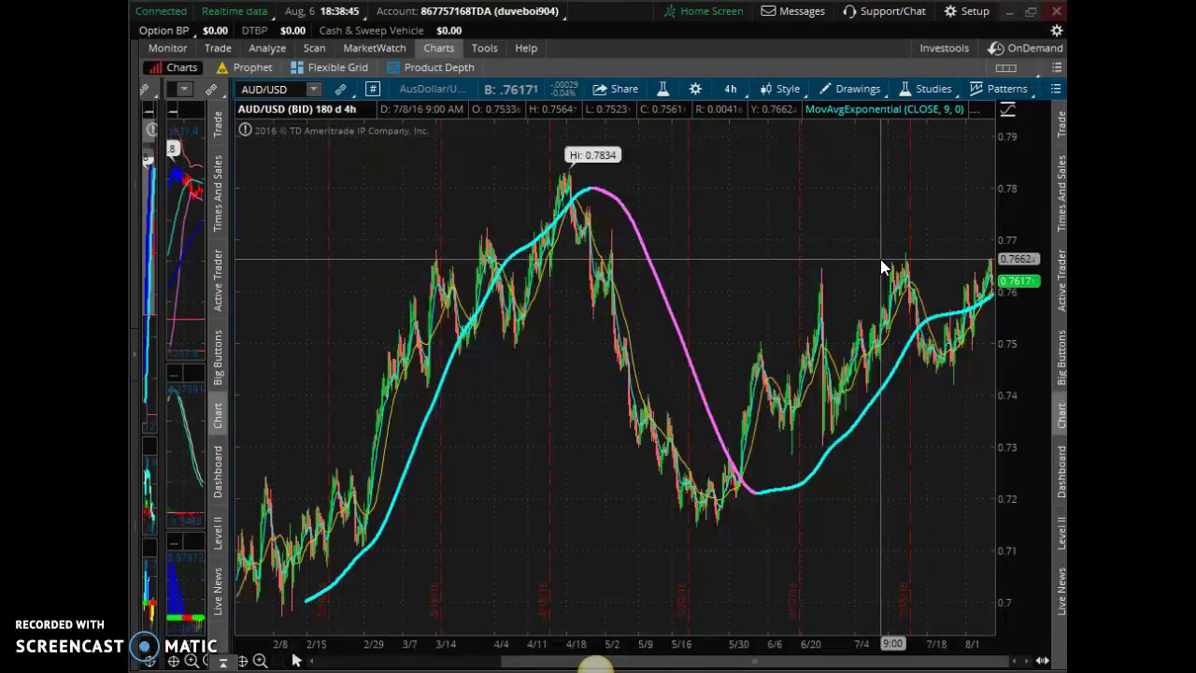
left_click(854, 88)
left_click(854, 283)
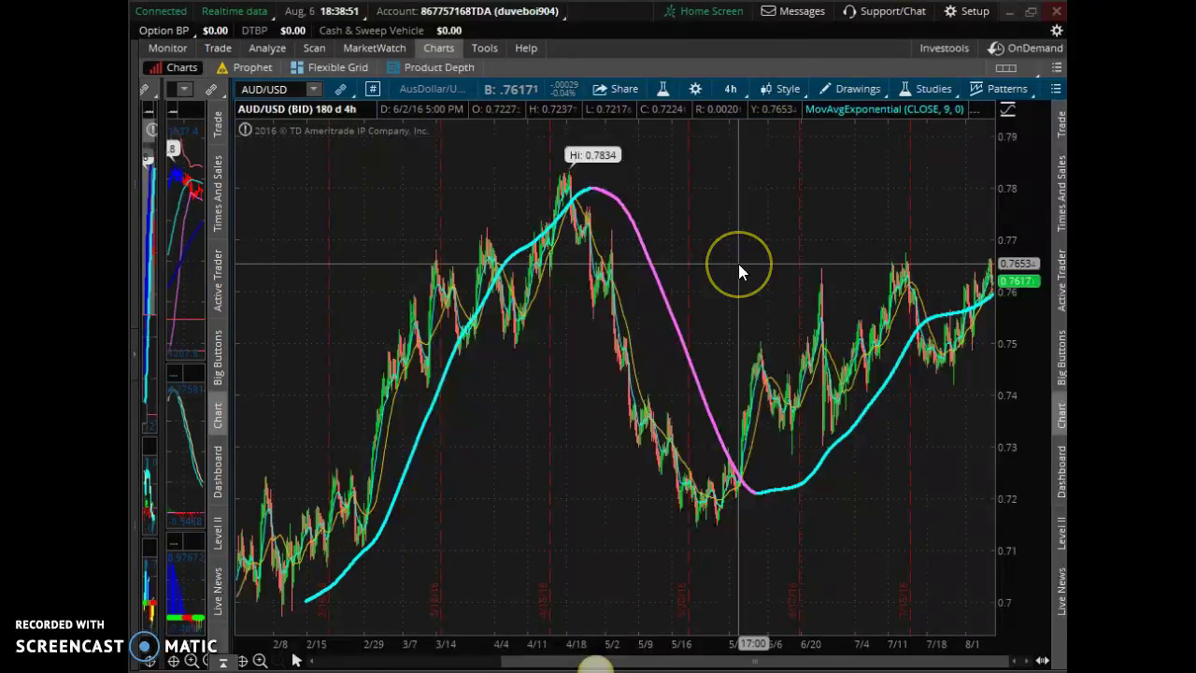
left_click(667, 449)
Switch to OneNote and review the opening notes on what moving averages are and their types
left_click(733, 660)
mouse_move(733, 669)
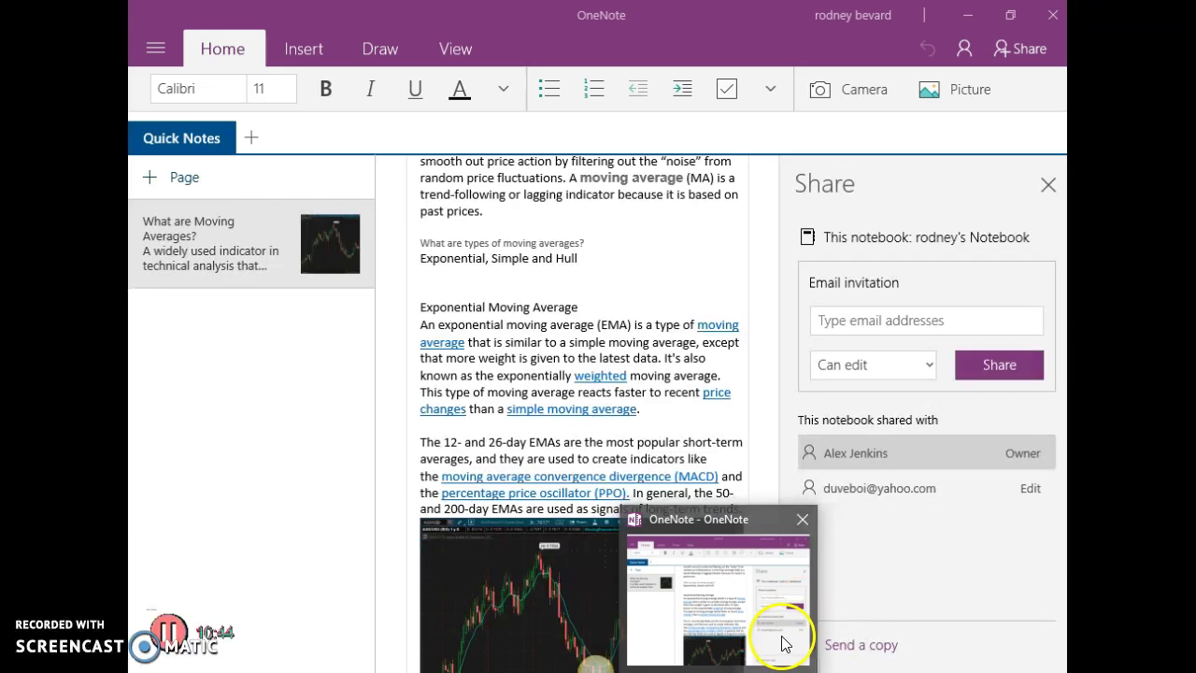
left_click(596, 665)
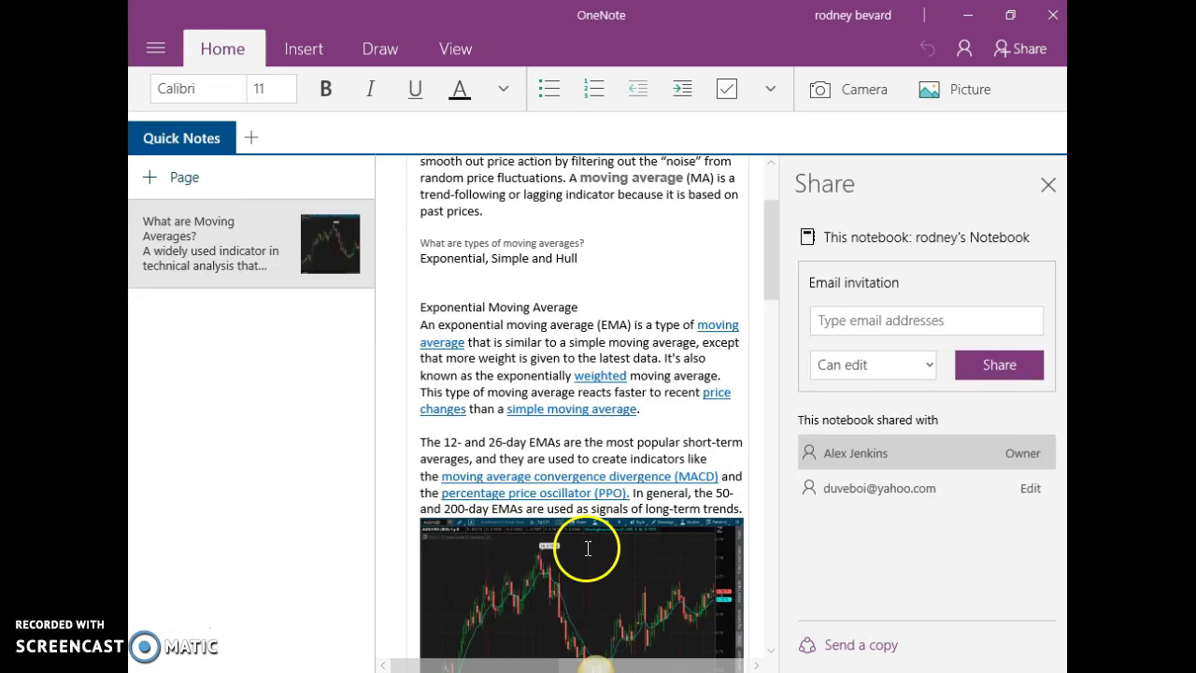
scroll(669, 429, "up", 3)
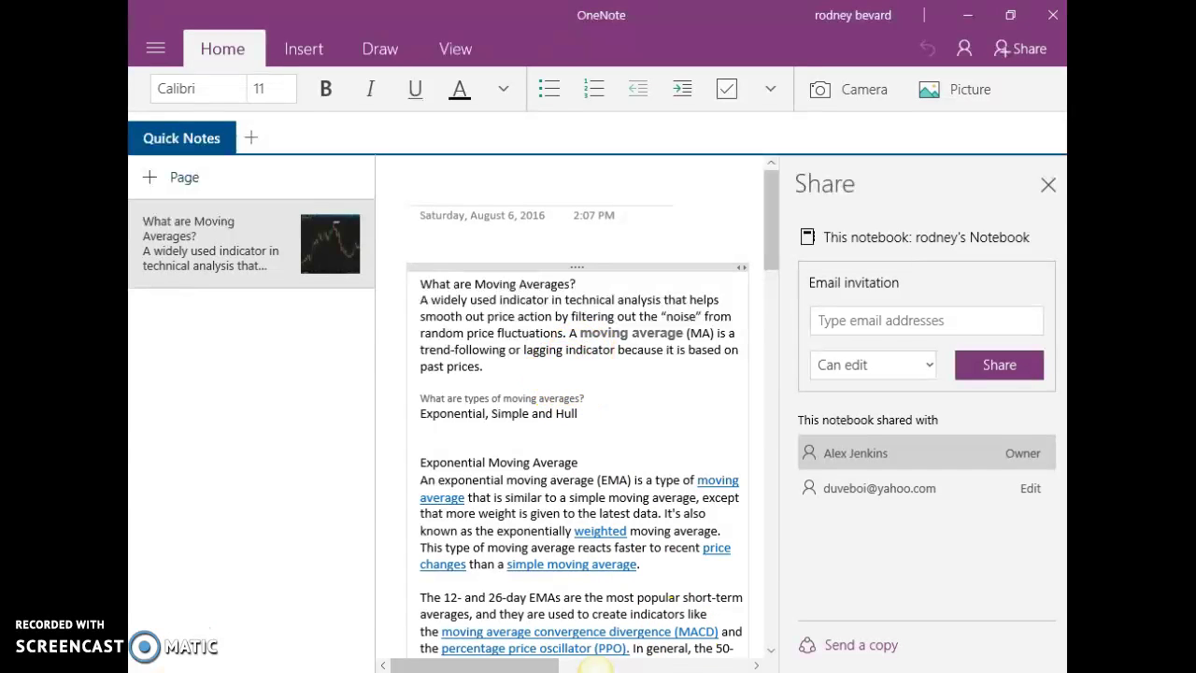
Return to the thinkorswim chart and magnify the 4-hour price action from about late May to early August
left_click(683, 598)
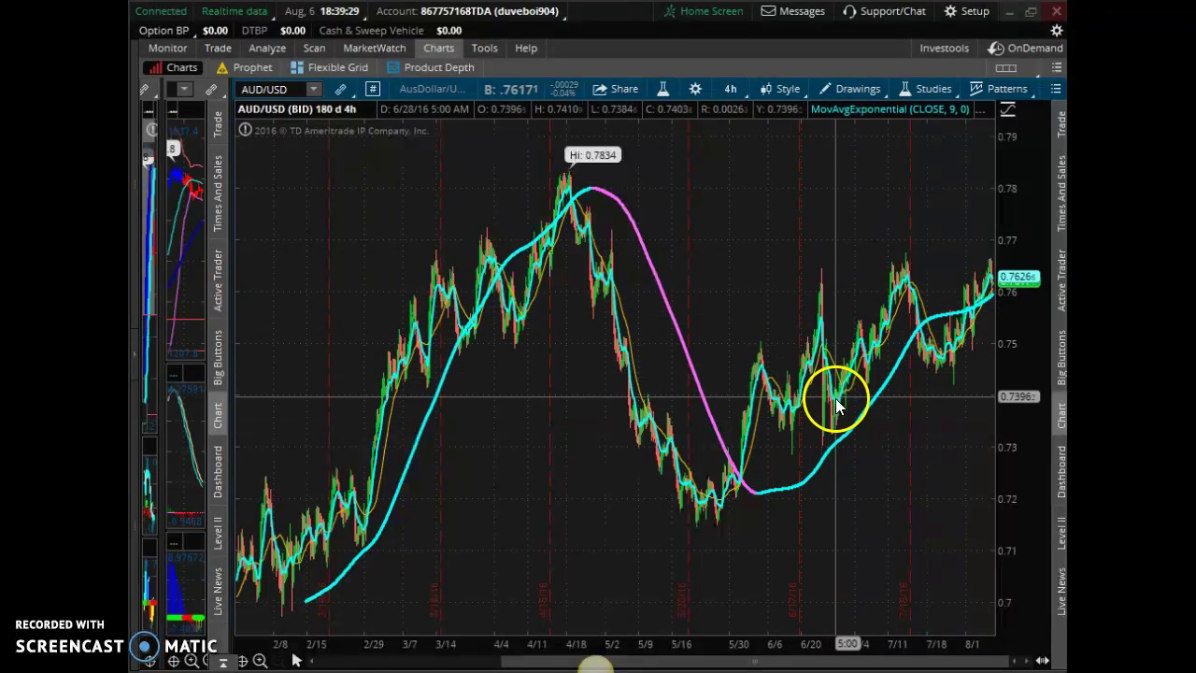
left_click_drag(707, 347, 1005, 327)
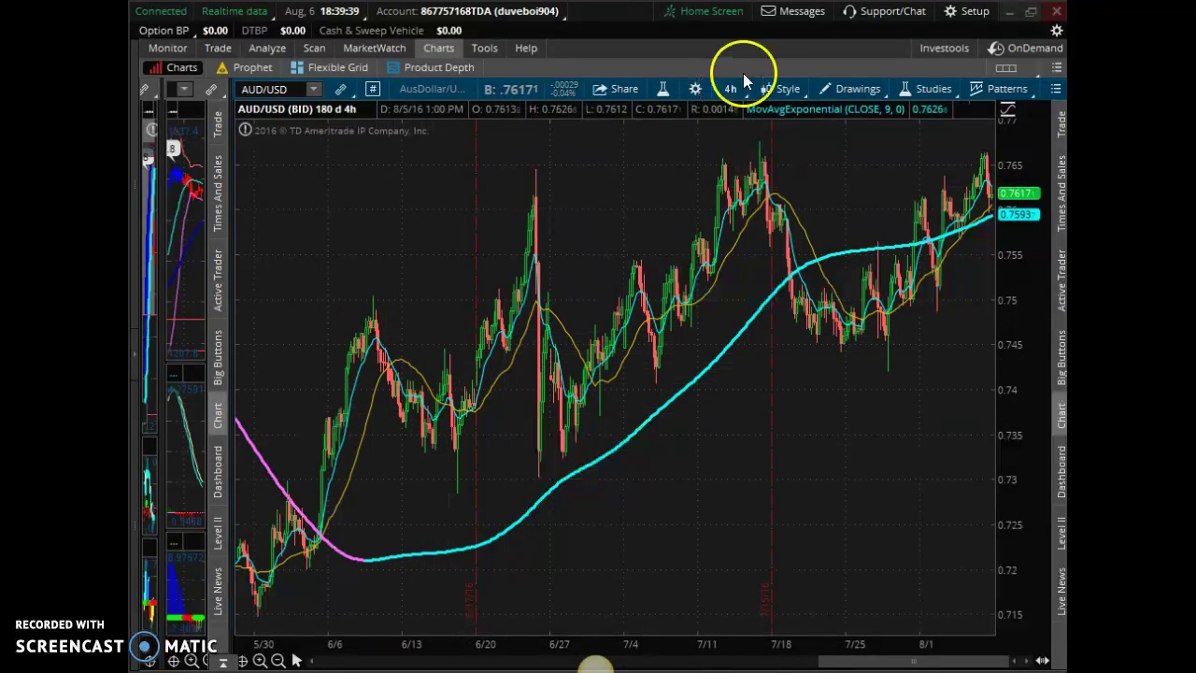
Switch the chart to the 5-day, 5-minute time frame and magnify Friday's price drop from about 5:00 to 16:00
left_click(726, 97)
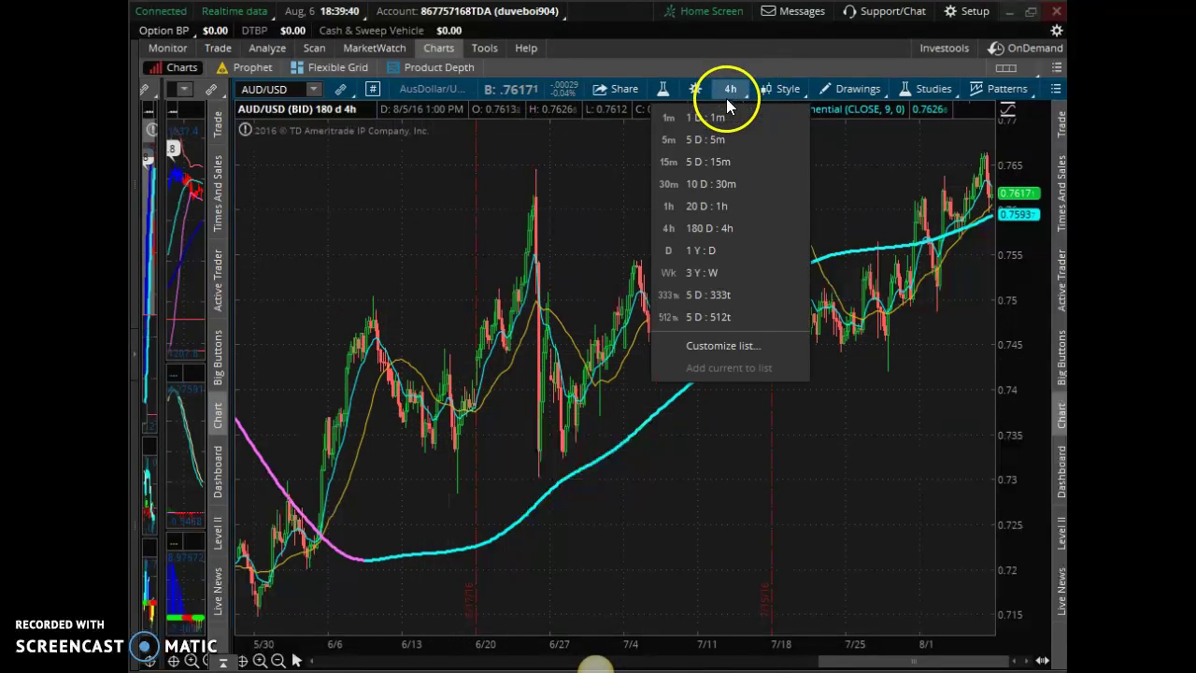
left_click(698, 145)
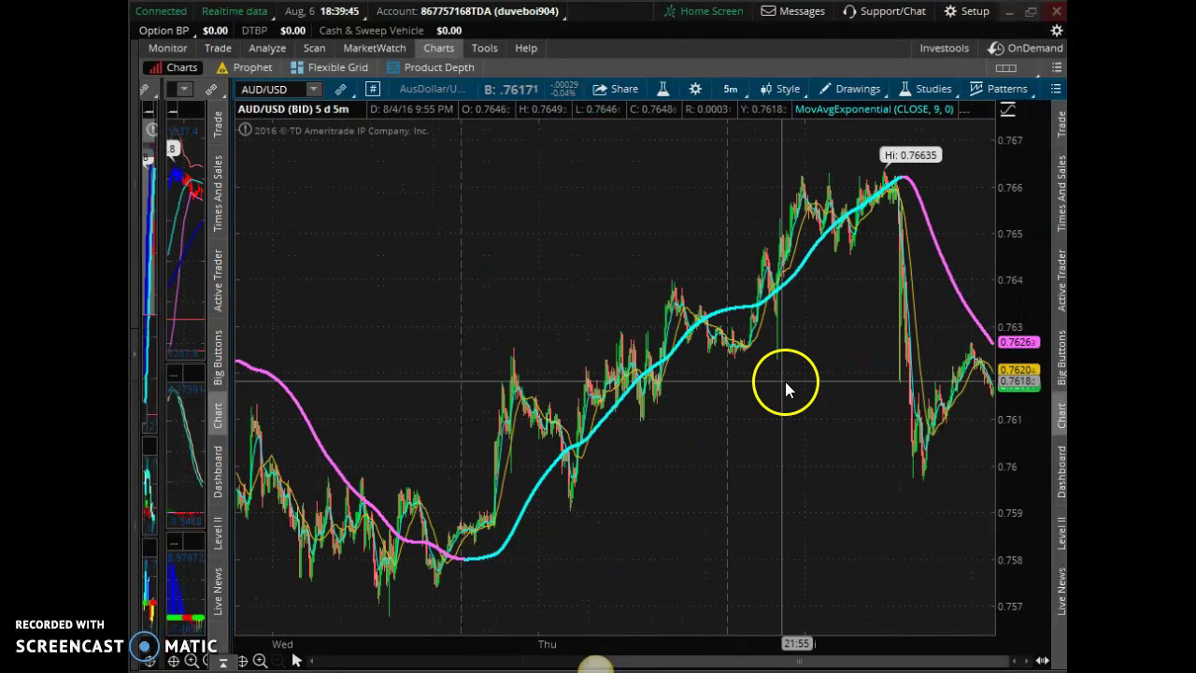
left_click_drag(752, 282, 992, 286)
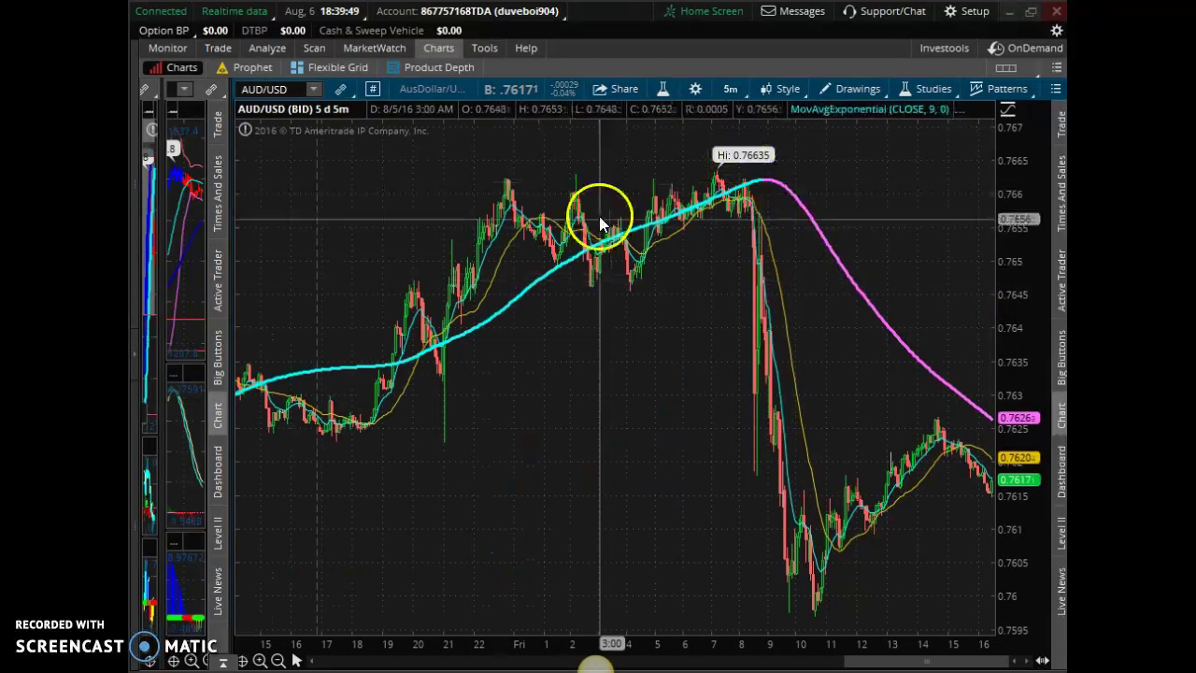
left_click_drag(648, 269, 970, 303)
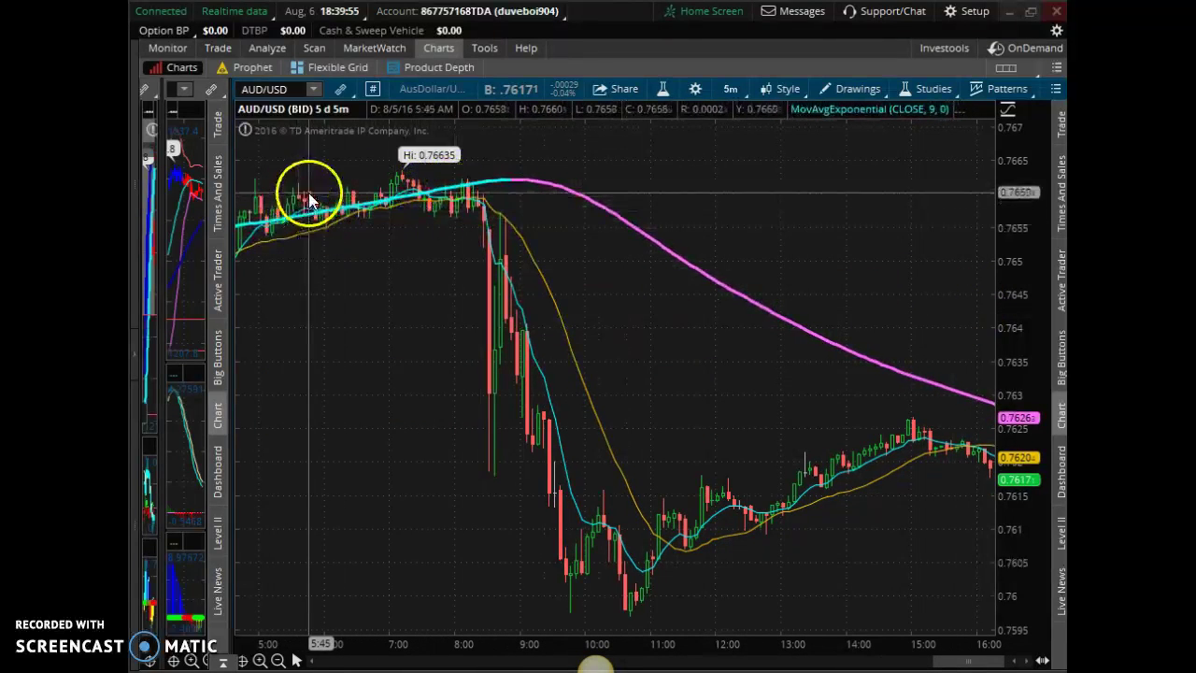
left_click(448, 203)
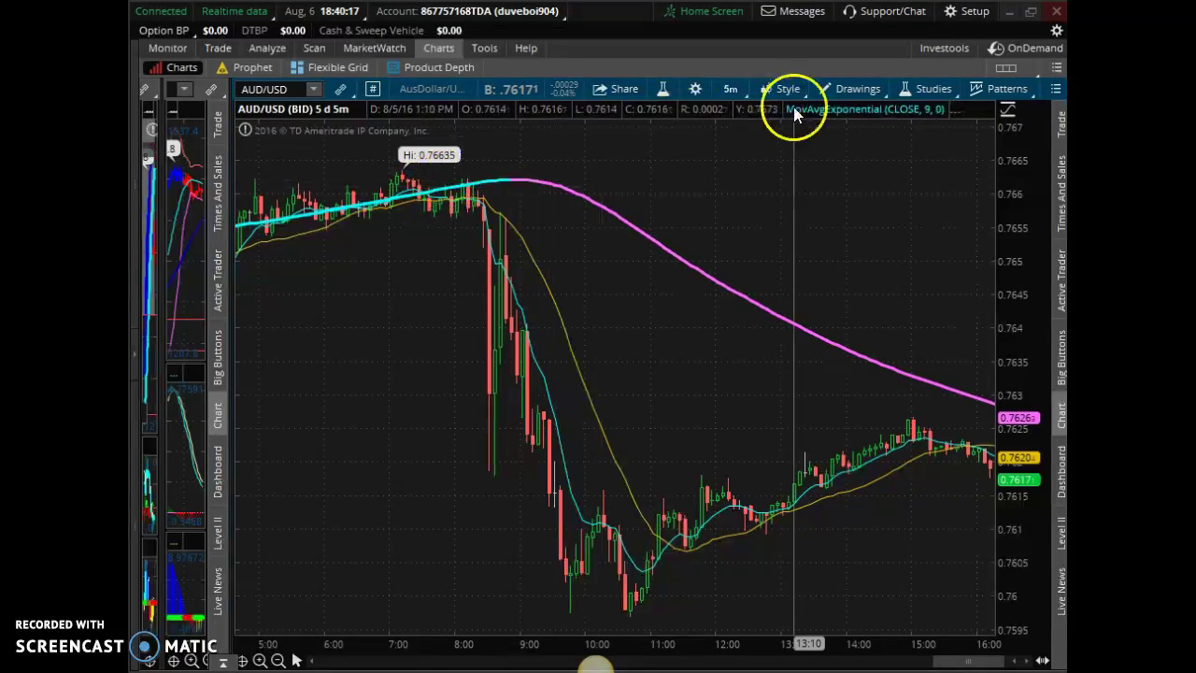
Keep the 5-day, 5-minute time frame and restore the chart to its unmagnified view
left_click(743, 93)
left_click(706, 136)
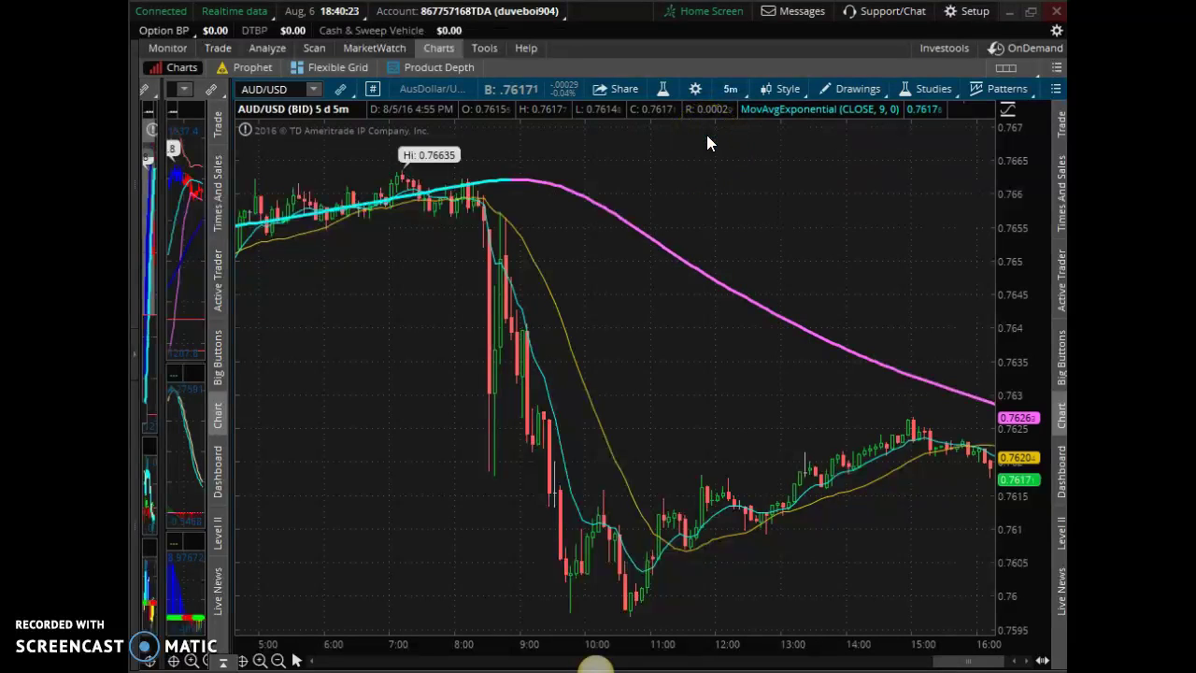
left_click(725, 88)
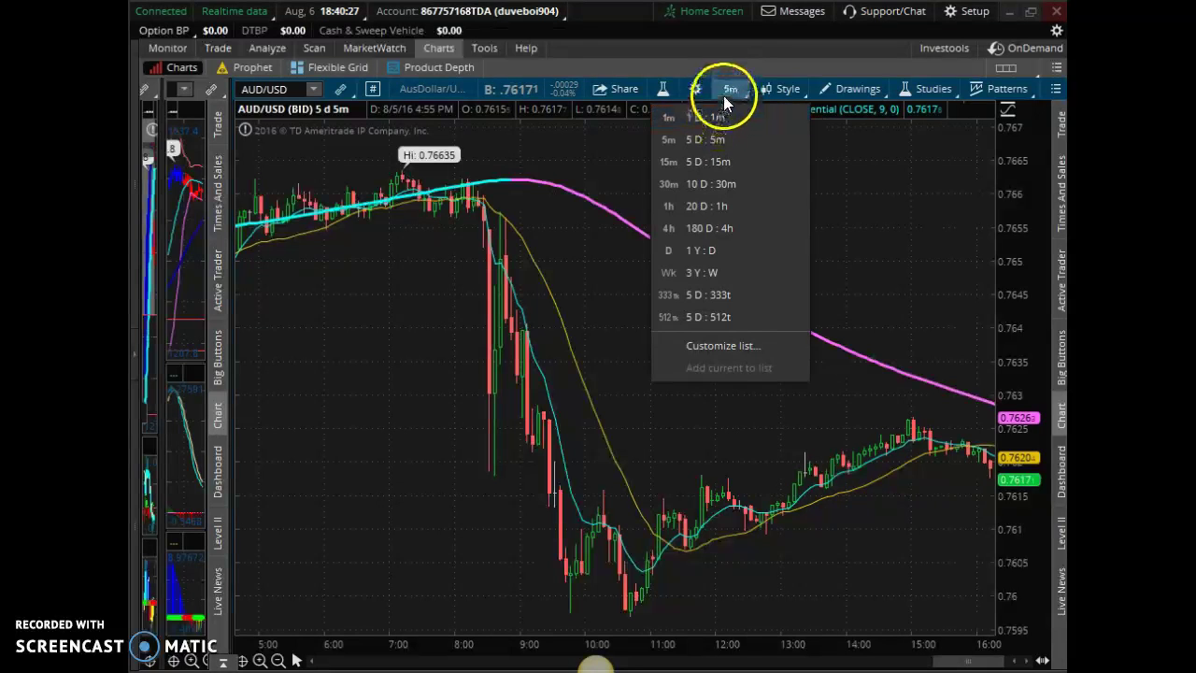
left_click(726, 88)
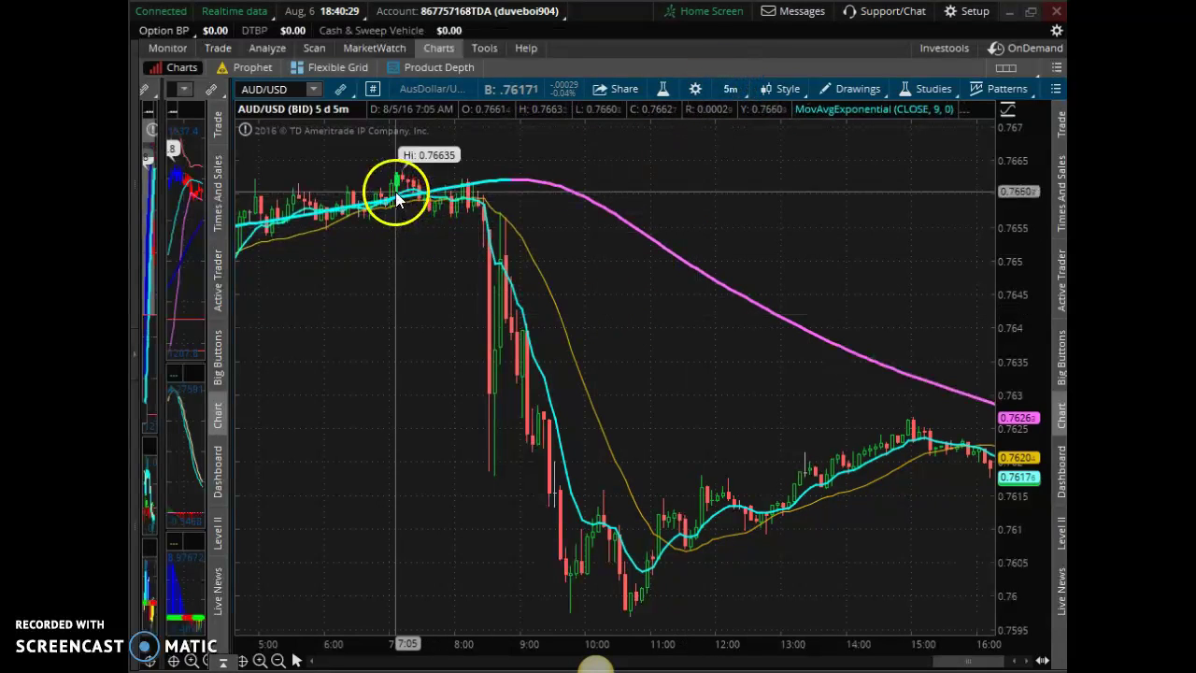
left_click(277, 660)
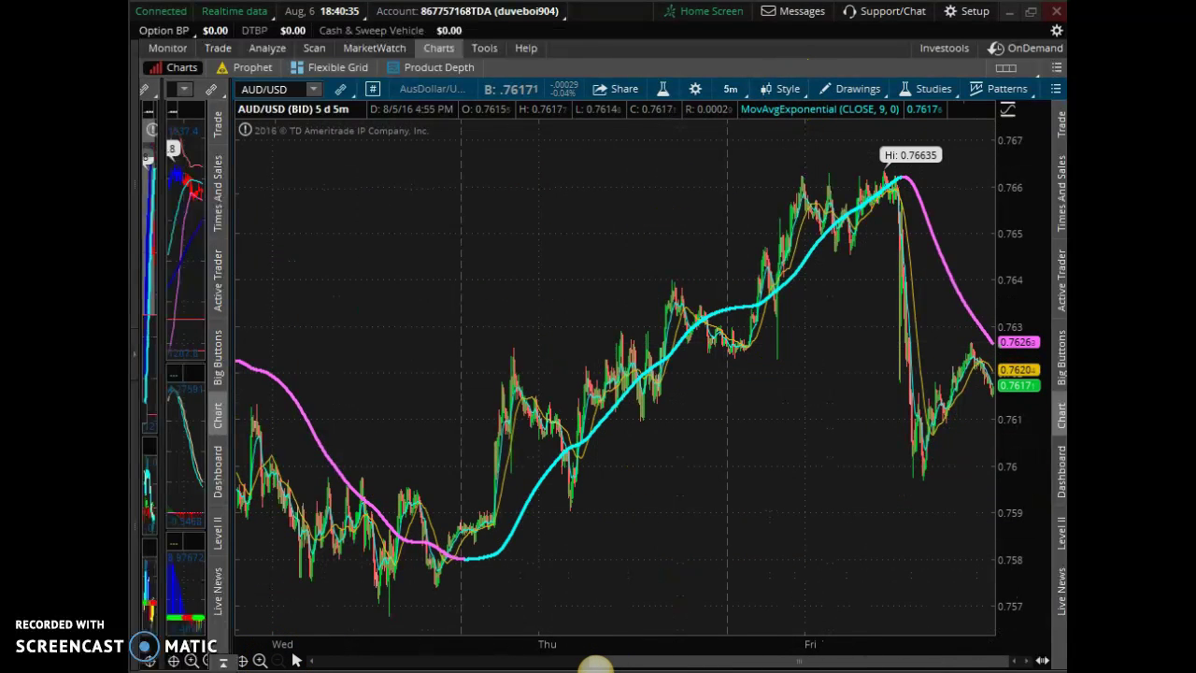
Switch to OneNote and review the Exponential Moving Average section of the notes
key("alt+Tab")
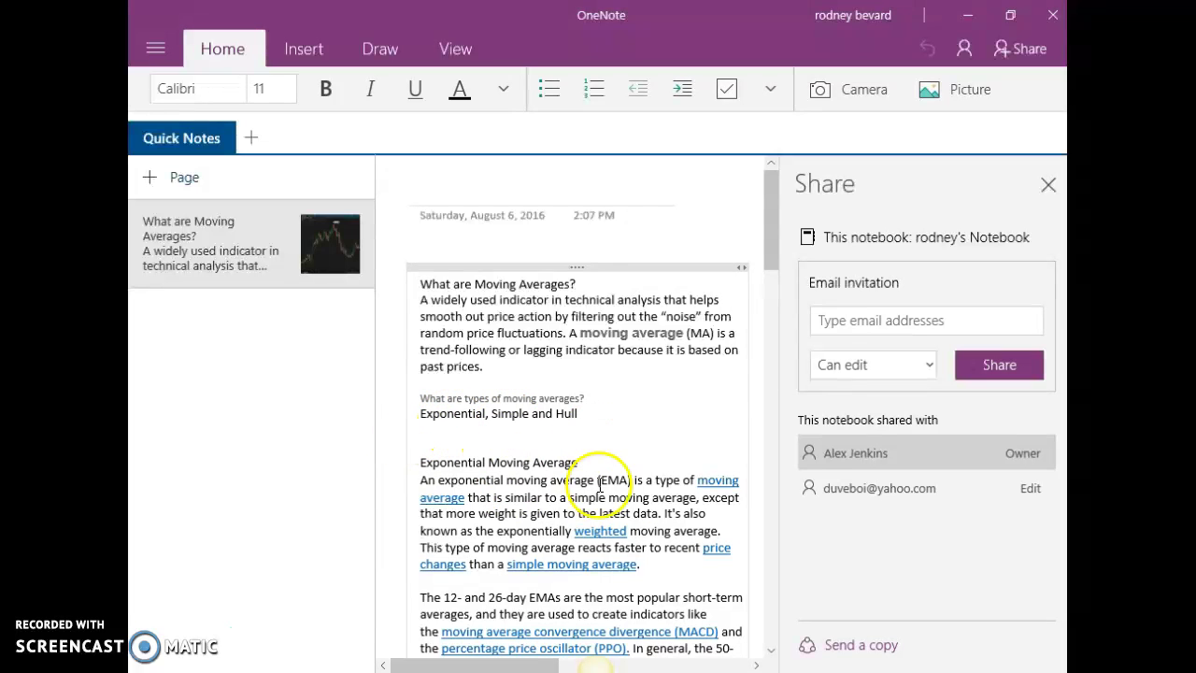
scroll(699, 368, "down", 3)
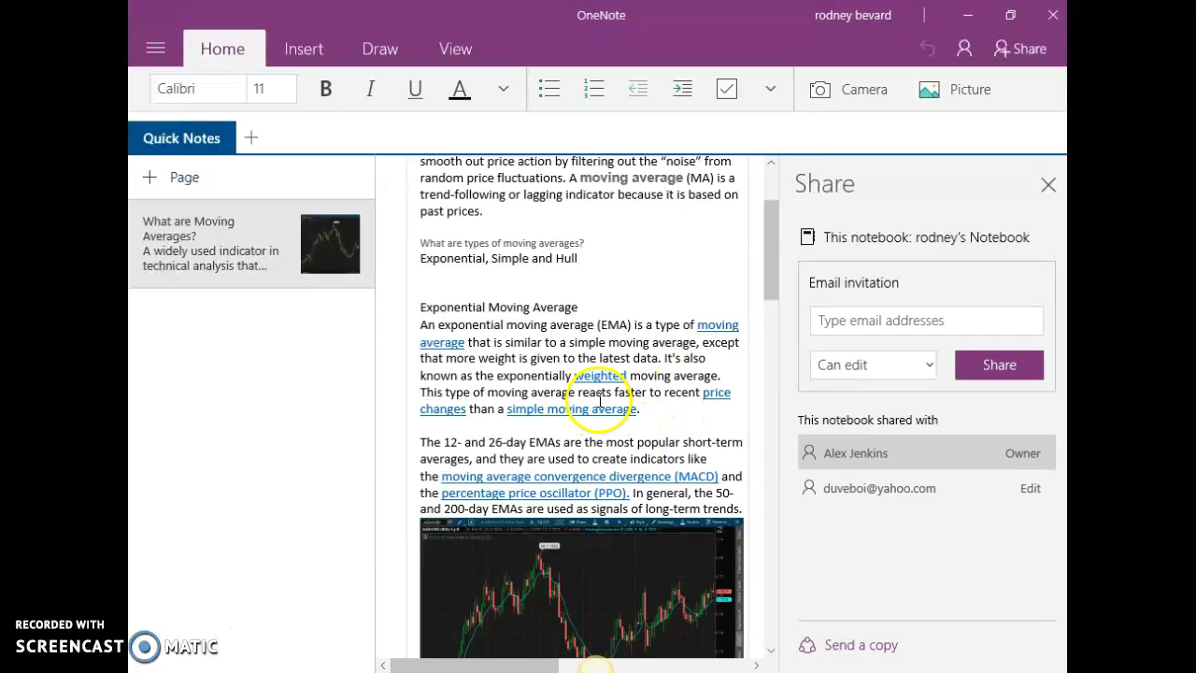
Review the Simple and Hull Moving Average sections of the notes, close the Share pane and return to the page's beginning
scroll(585, 386, "down", 6)
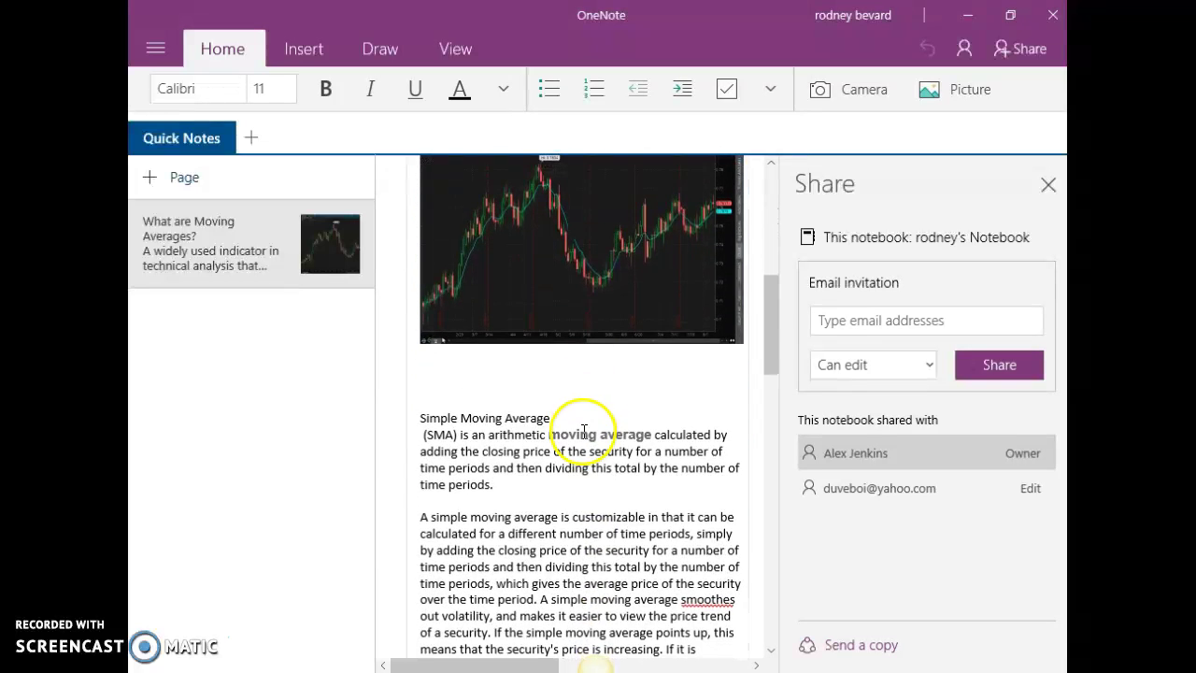
scroll(584, 385, "up", 3)
scroll(576, 449, "down", 11)
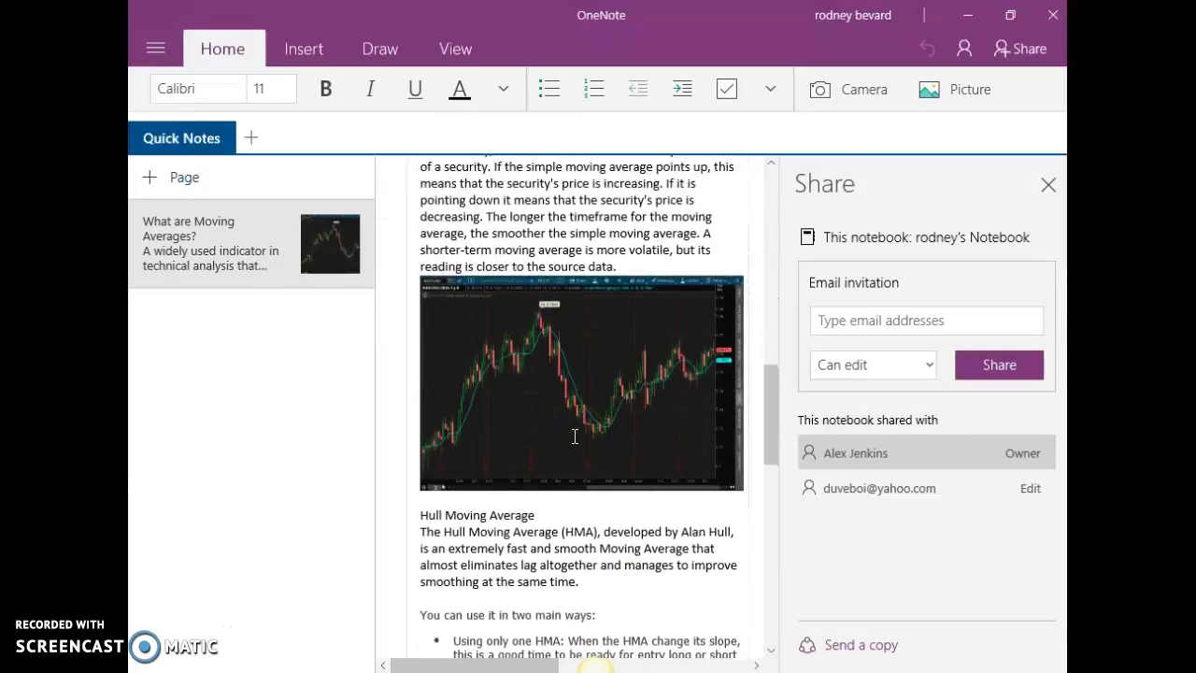
scroll(575, 436, "down", 10)
scroll(573, 443, "up", 20)
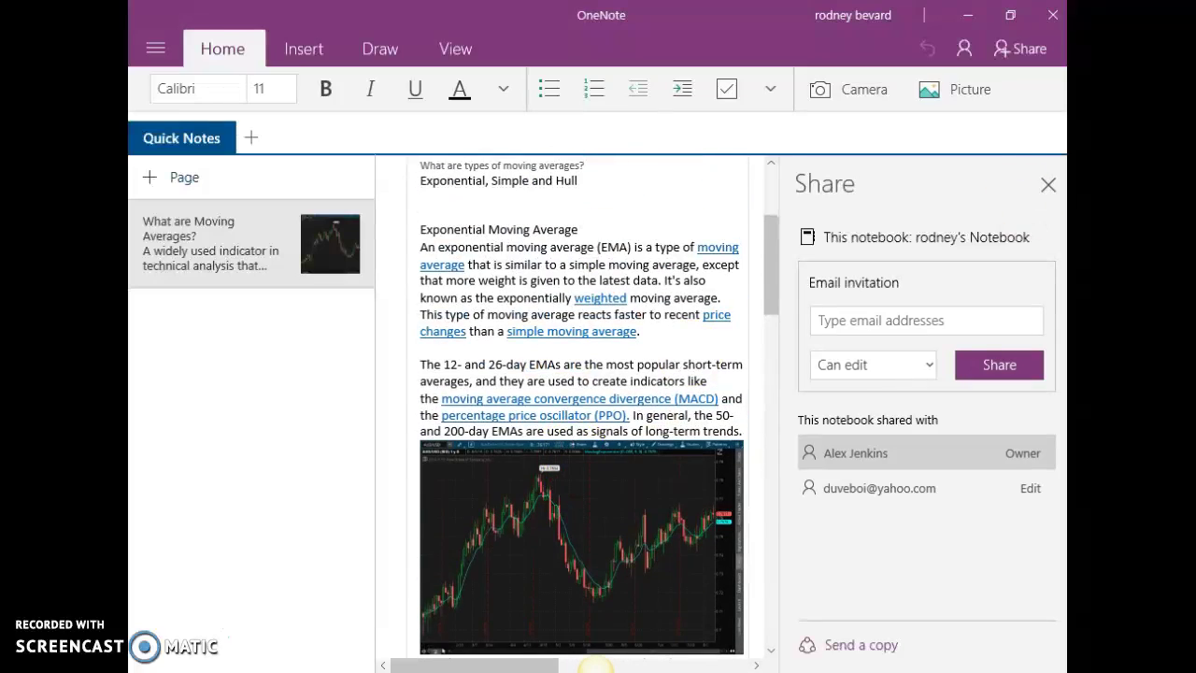
left_click(1048, 185)
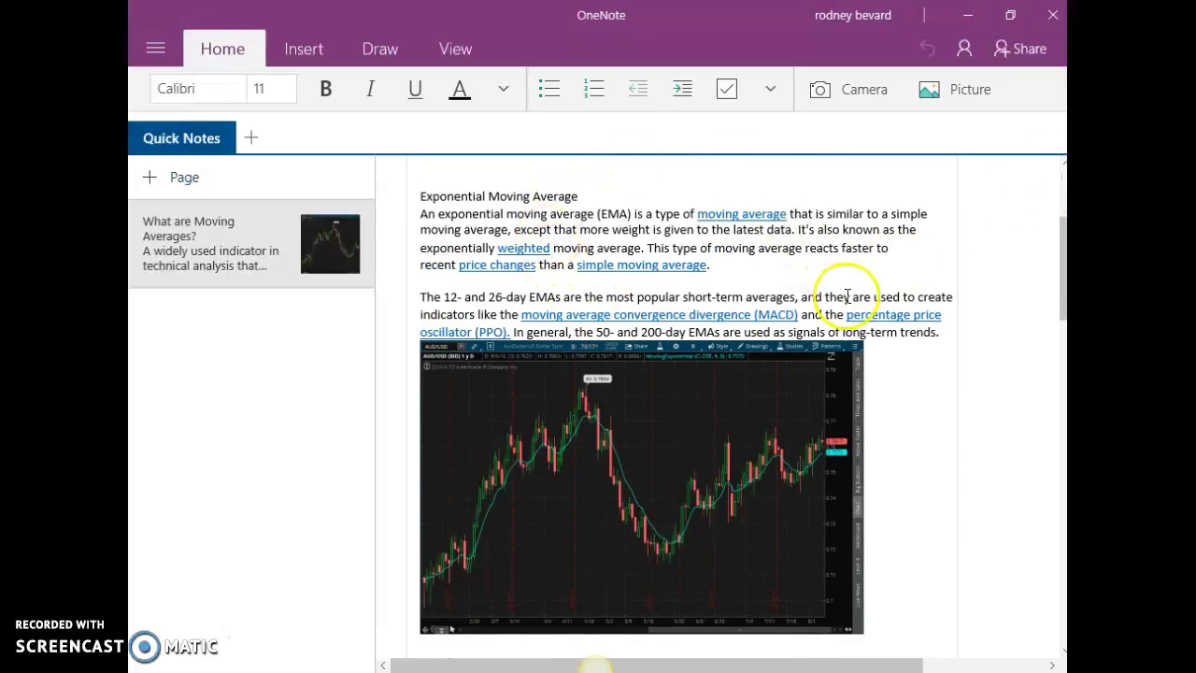
scroll(810, 326, "up", 4)
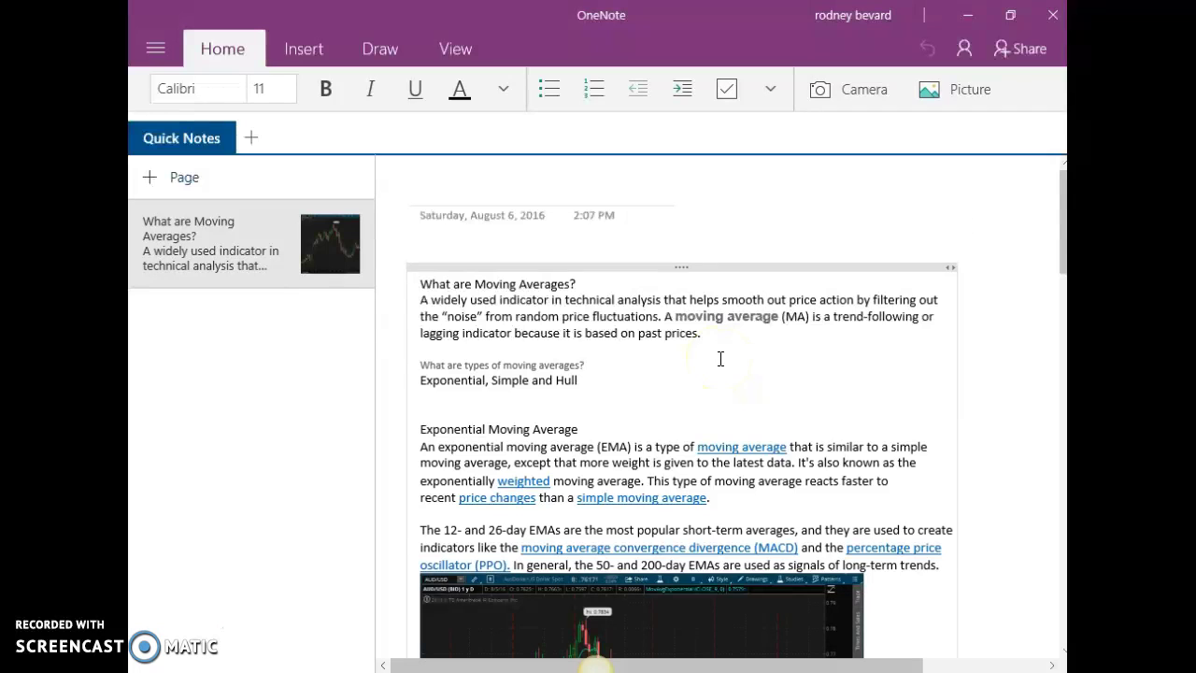
Return to the thinkorswim 5-minute chart and magnify Friday's price action from about 2:00 to 16:00
left_click(966, 16)
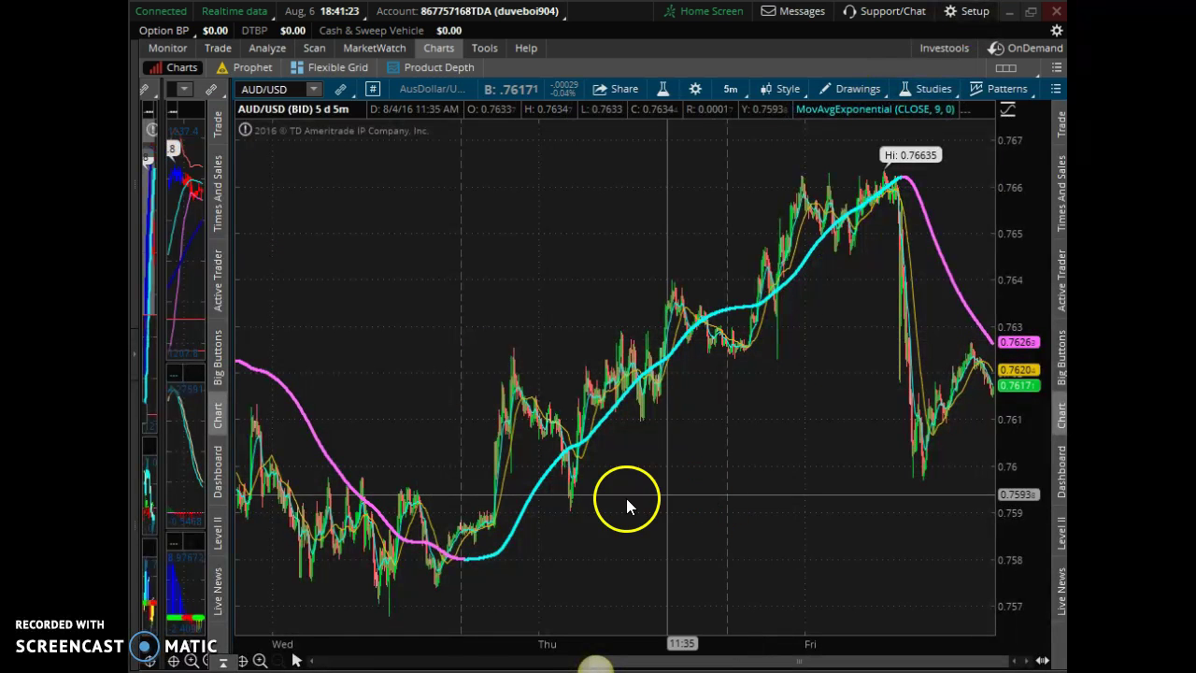
left_click_drag(682, 250, 990, 234)
left_click_drag(575, 297, 1005, 294)
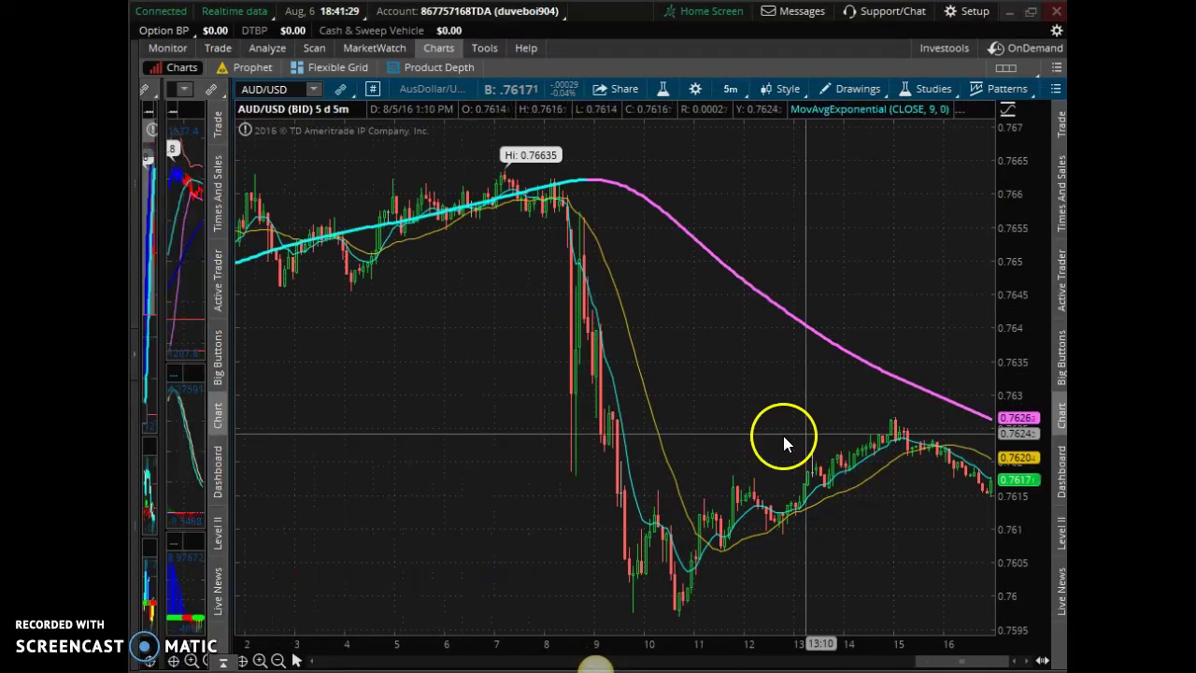
left_click(671, 406)
Minimize the open windows, launch Traders Way MetaTrader 4 from the desktop and dismiss its BBands alert
left_click(1007, 14)
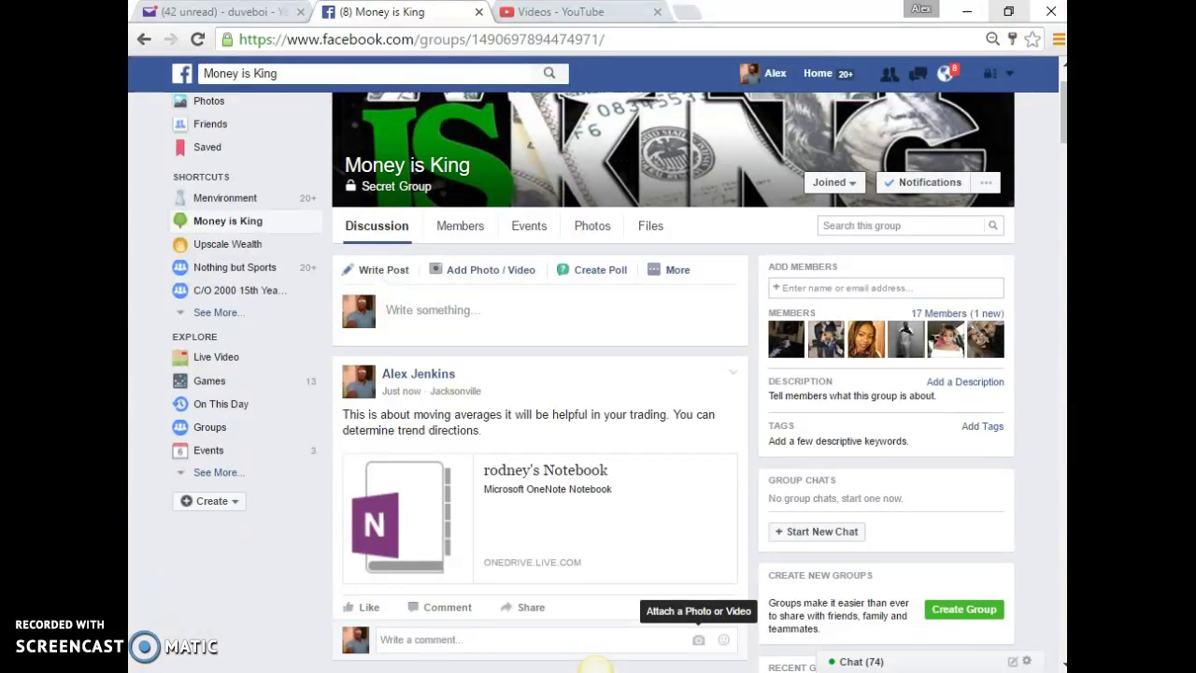
left_click(972, 13)
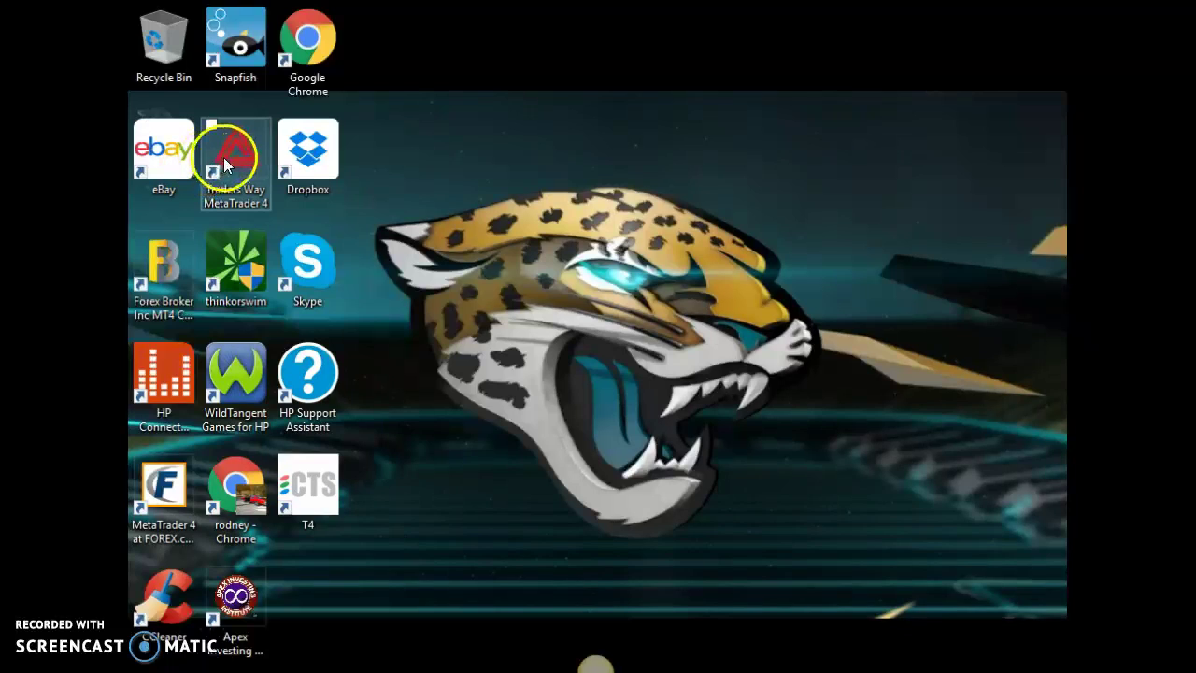
left_click(223, 157)
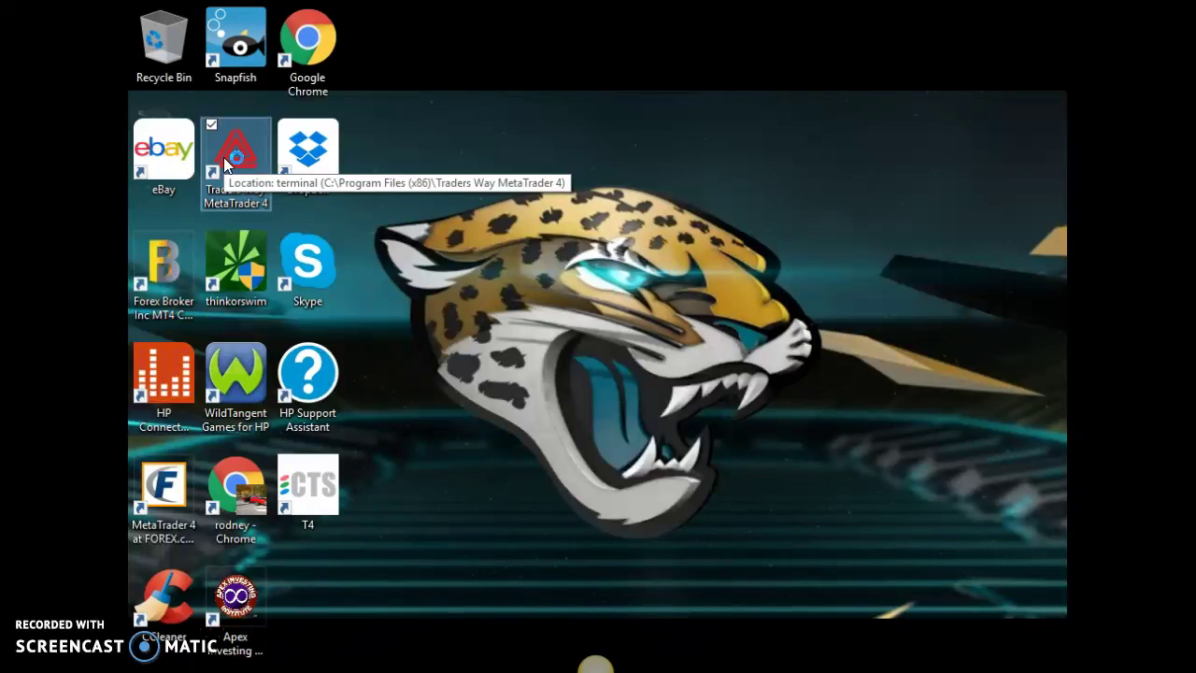
left_click(444, 559)
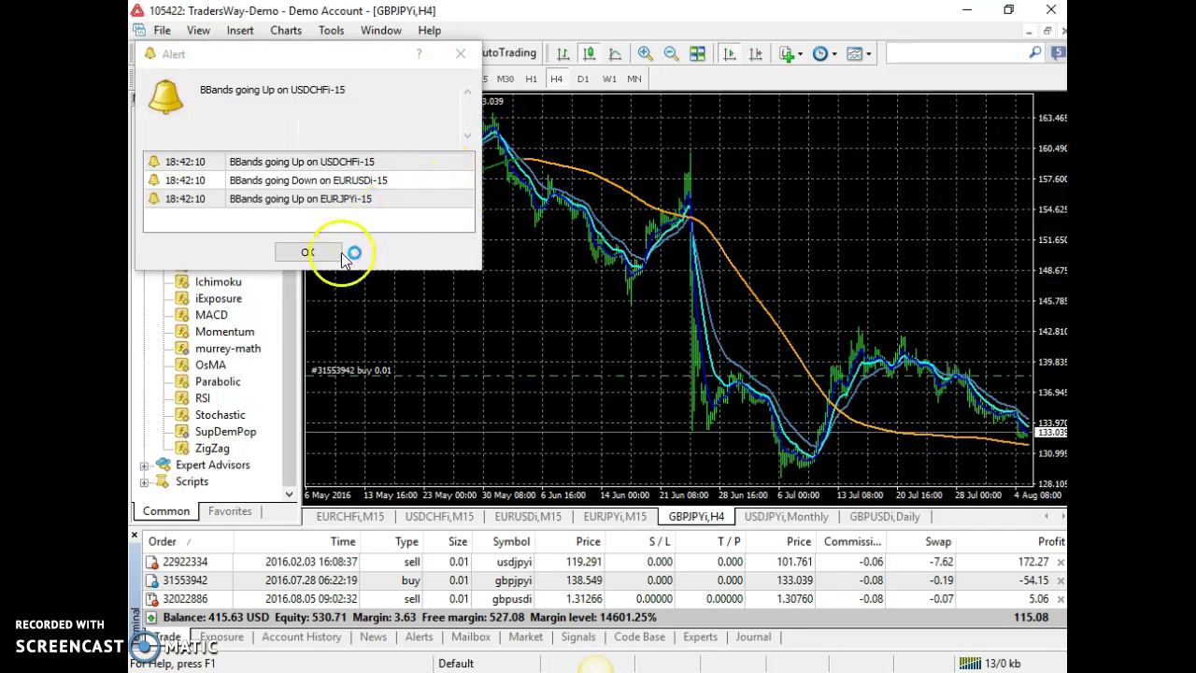
left_click(317, 250)
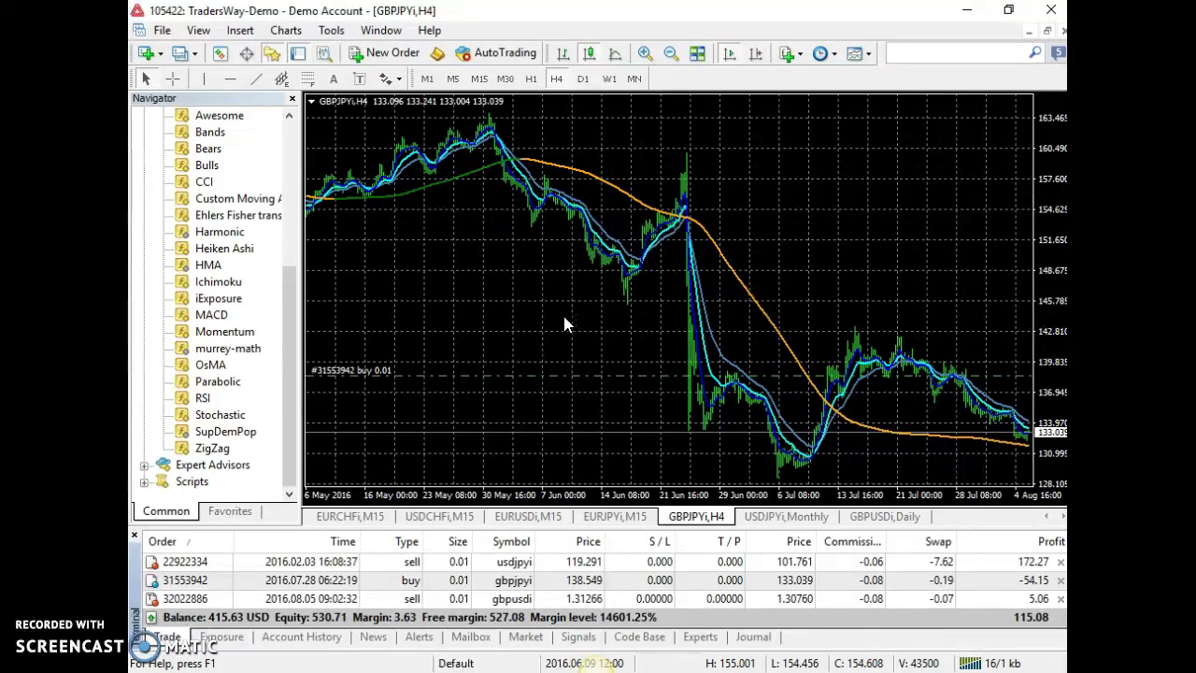
View the GBPJPYi chart on the daily and weekly time frames and set it to H1
left_click(582, 78)
left_click(609, 79)
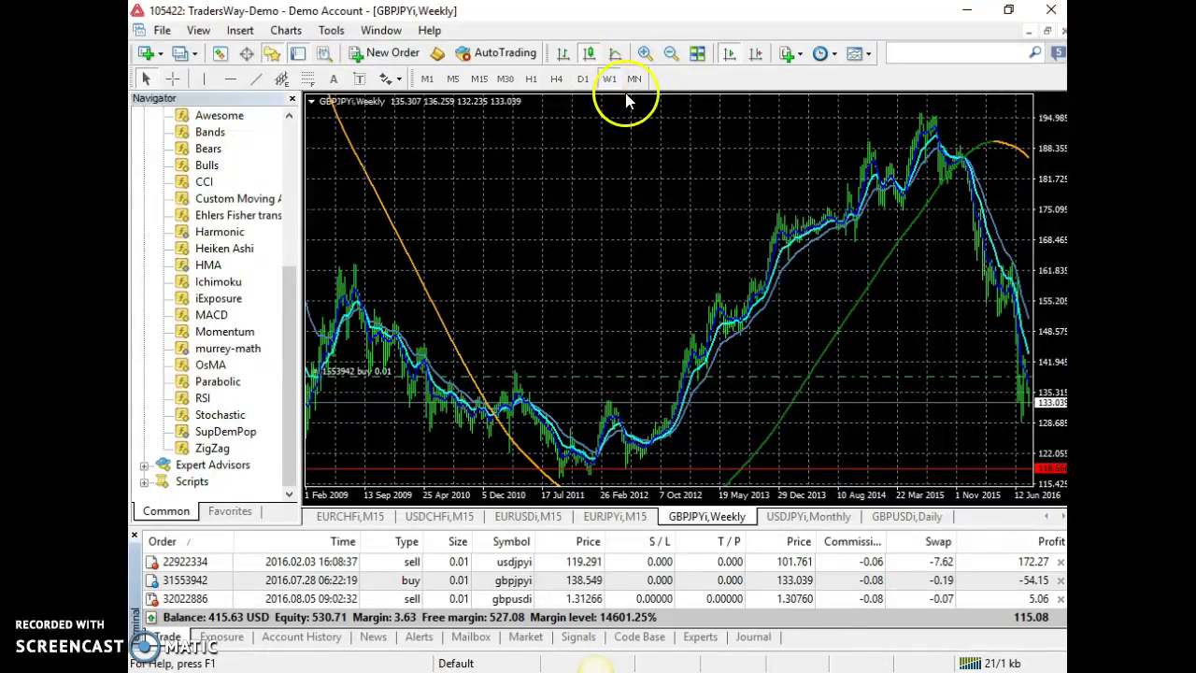
left_click(528, 80)
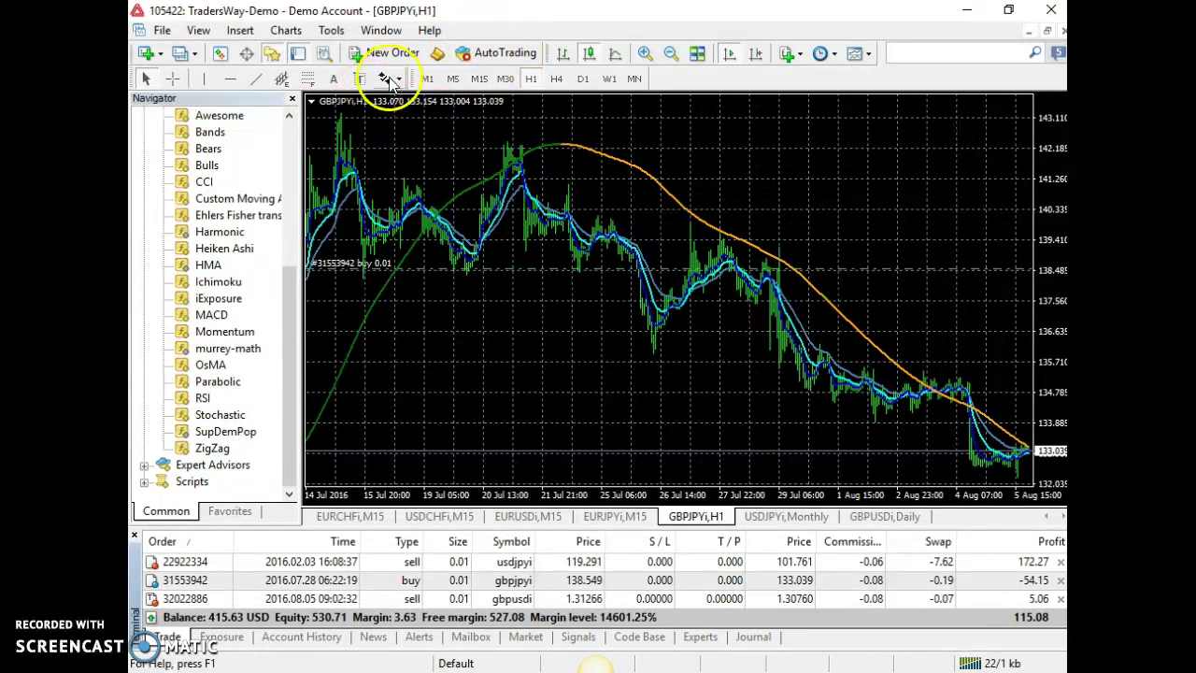
Open the list of indicators attached to the GBPJPYi H1 chart and select the first Moving Average
right_click(610, 89)
left_click(567, 113)
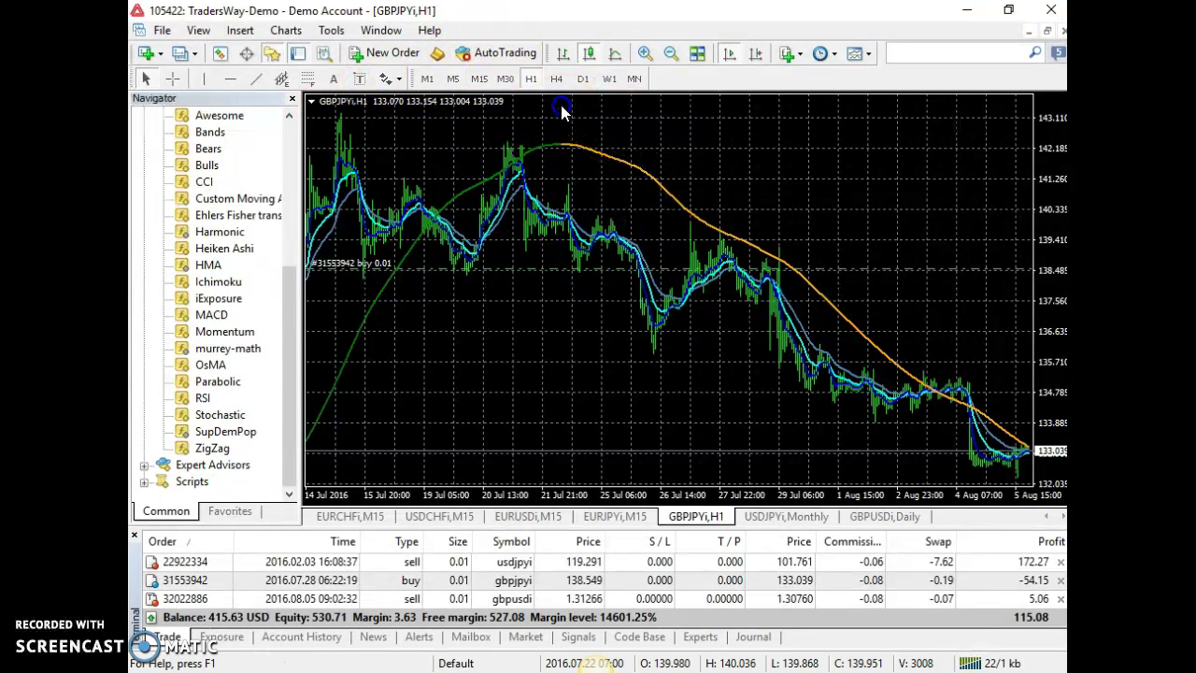
right_click(562, 105)
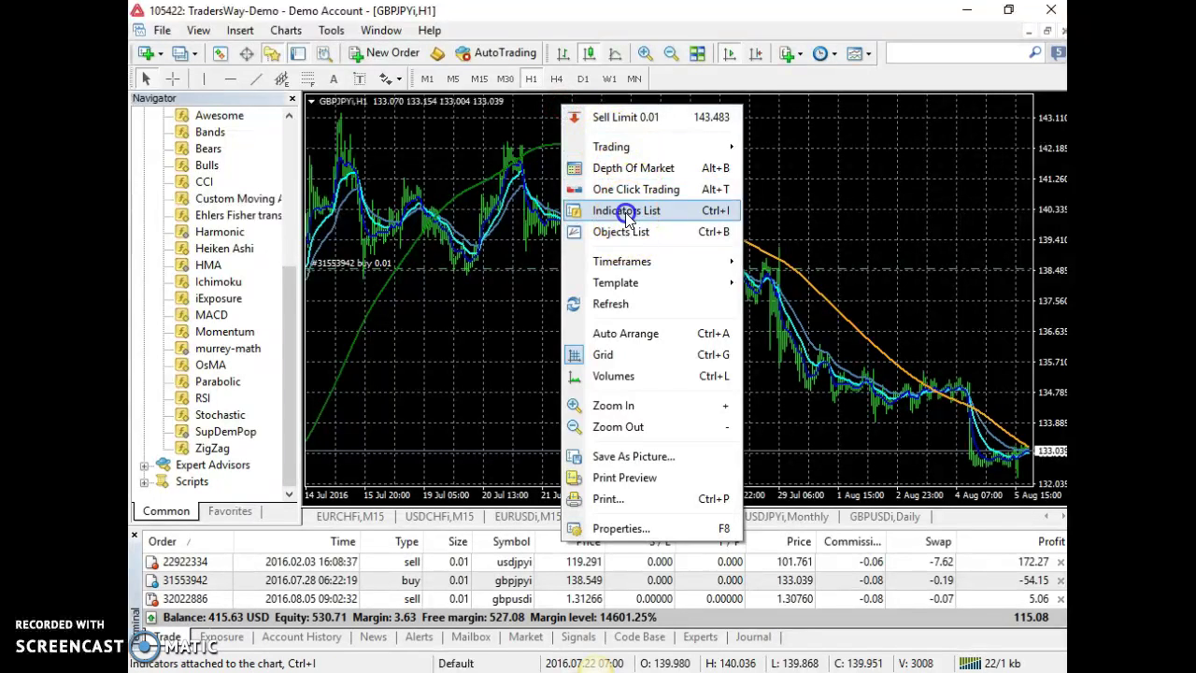
left_click(626, 210)
left_click(241, 103)
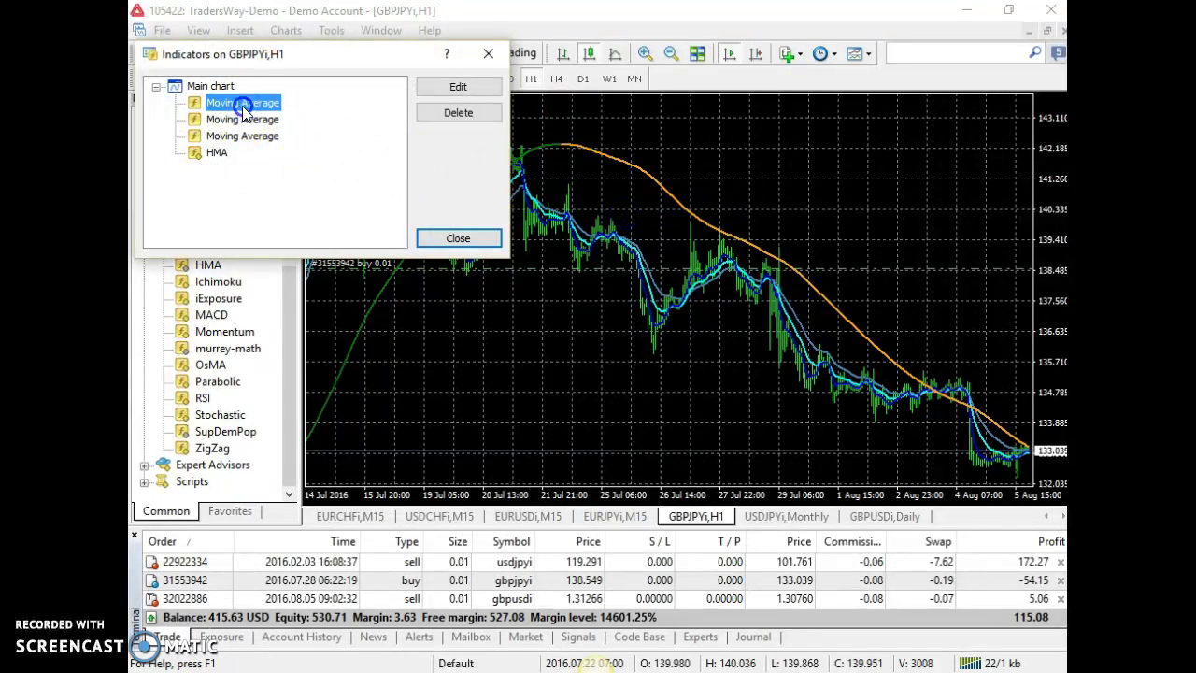